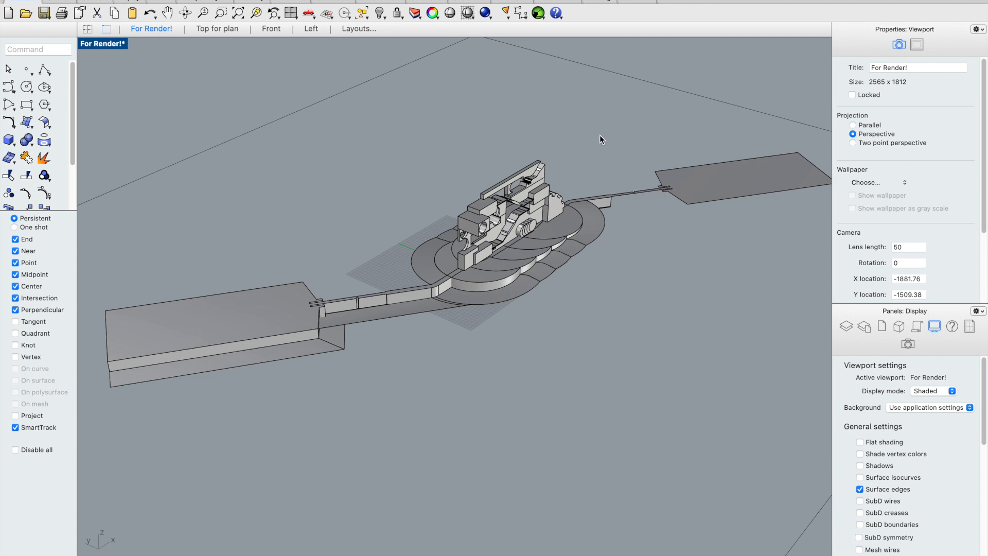
Step: Zoom to the selected model and orbit to a low, near eye-level perspective of the wall structure
scroll(527, 139, "up", 4)
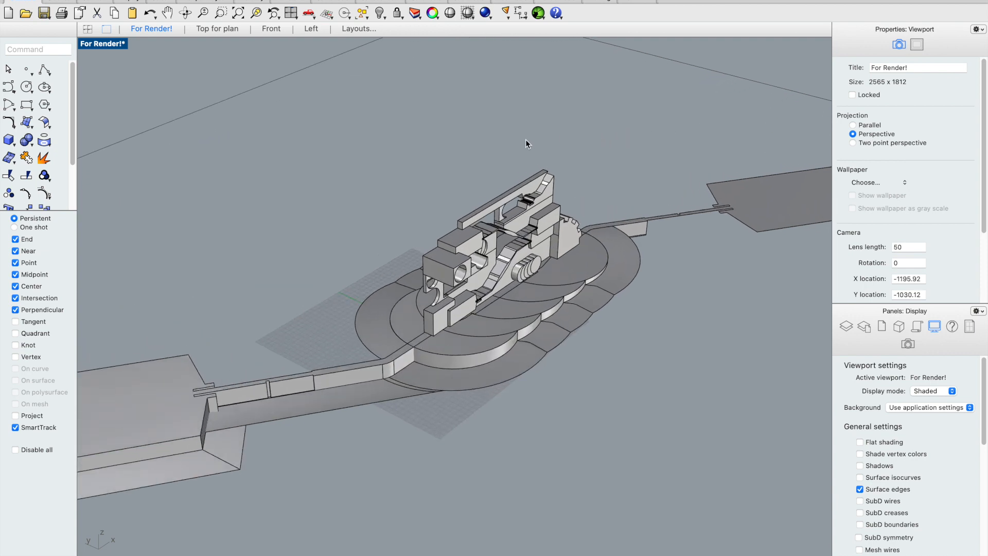
scroll(706, 127, "down", 5)
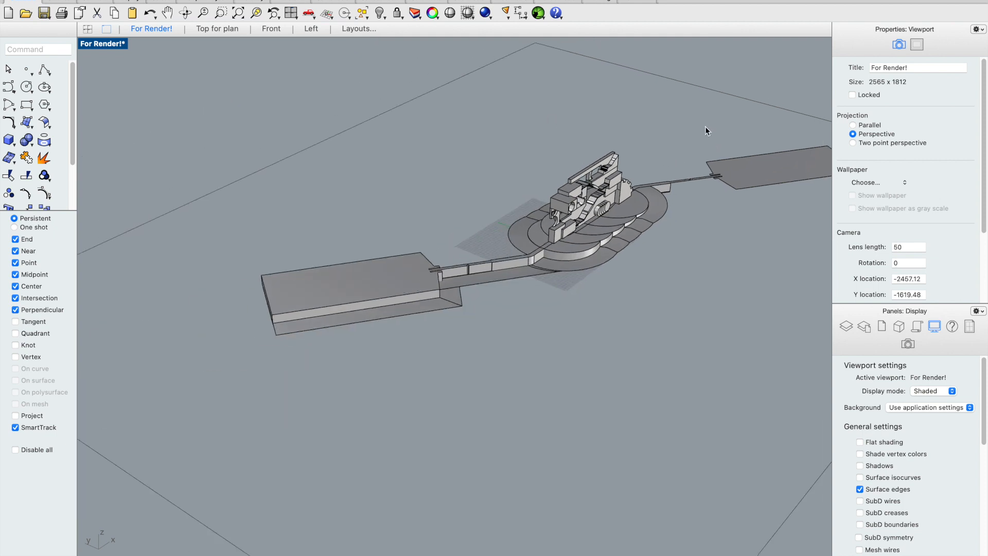
left_click_drag(785, 79, 344, 401)
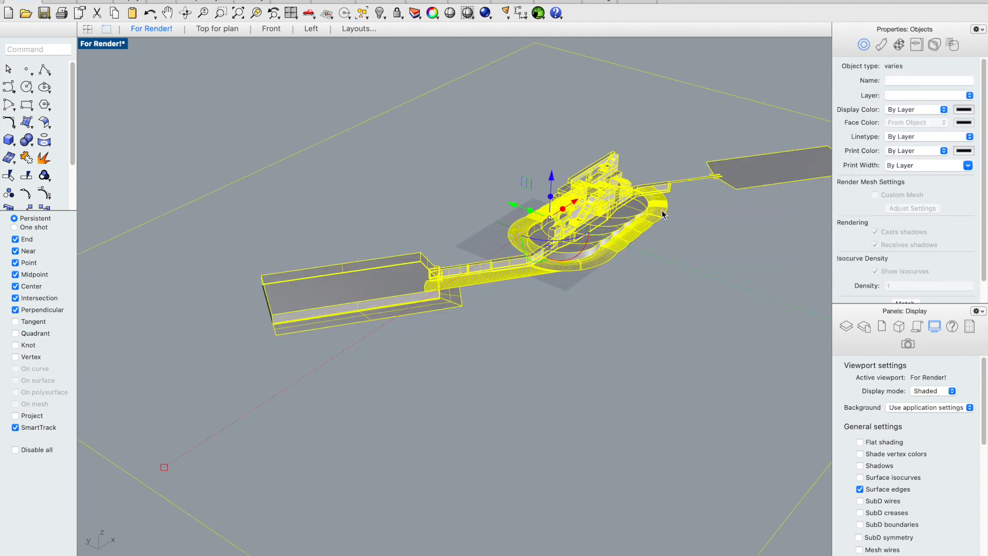
type("zs")
key("Return")
scroll(473, 273, "up", 3)
scroll(473, 274, "up", 5)
right_click_drag(472, 275, 482, 230)
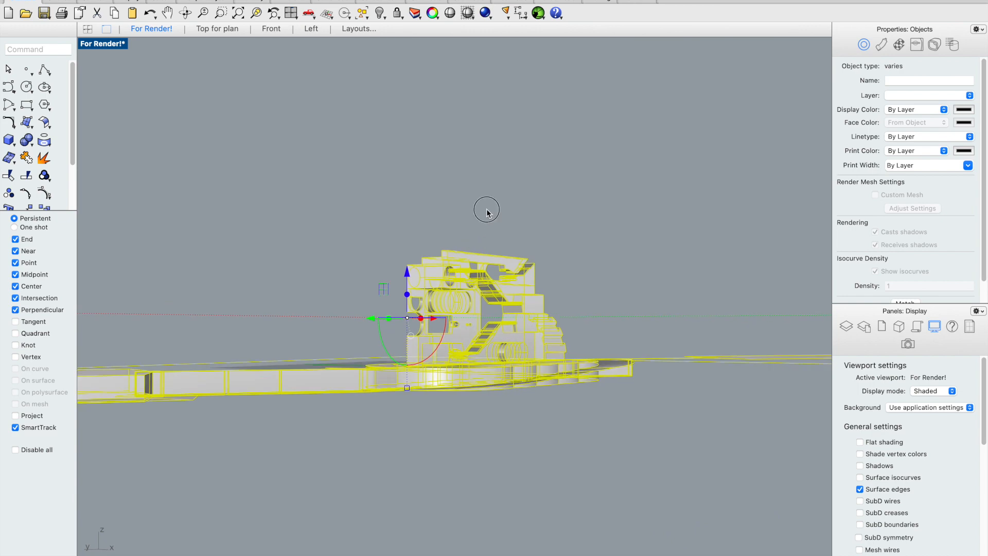
key("Escape")
scroll(489, 279, "up", 3)
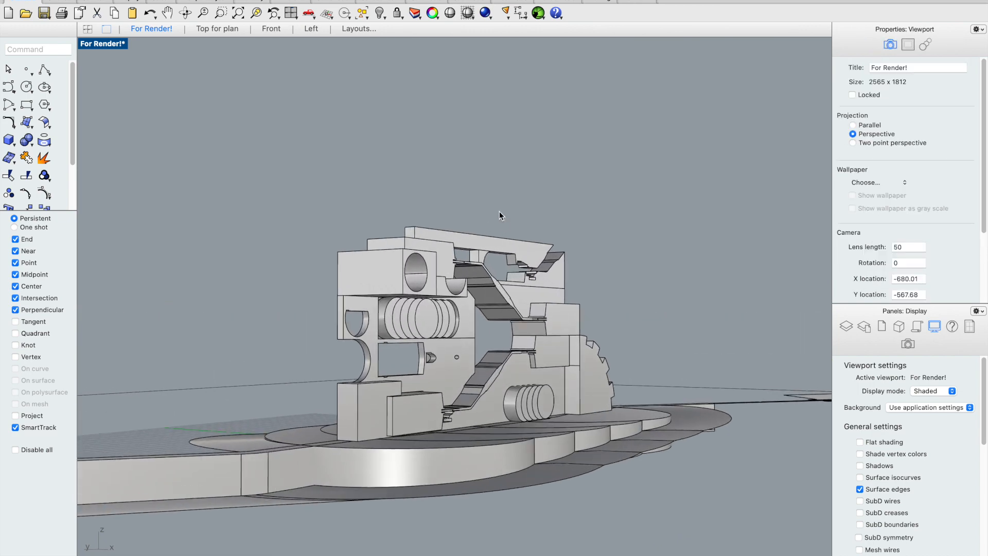
right_click_drag(543, 174, 551, 177)
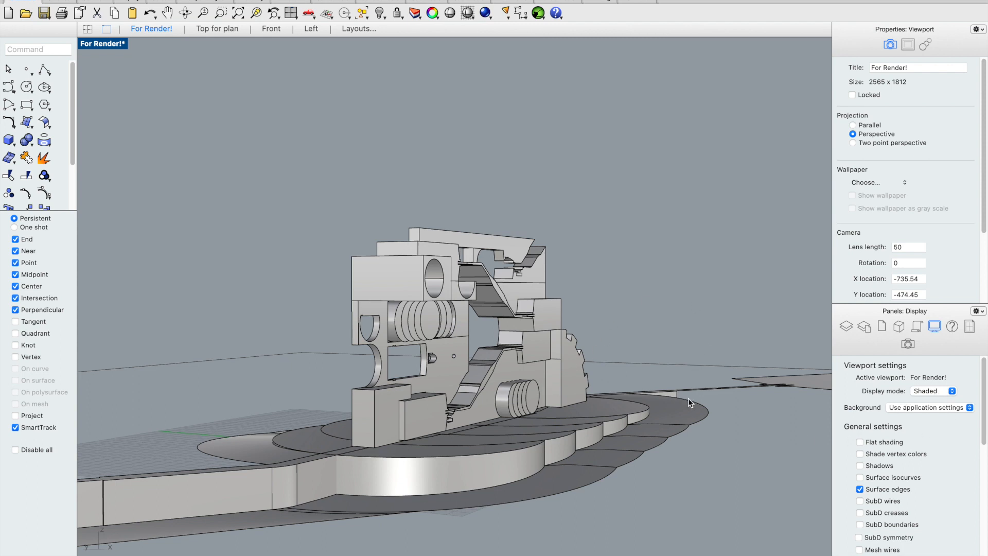
Step: Set the viewport background to the image file IMG_8463 2.jpg
left_click(946, 412)
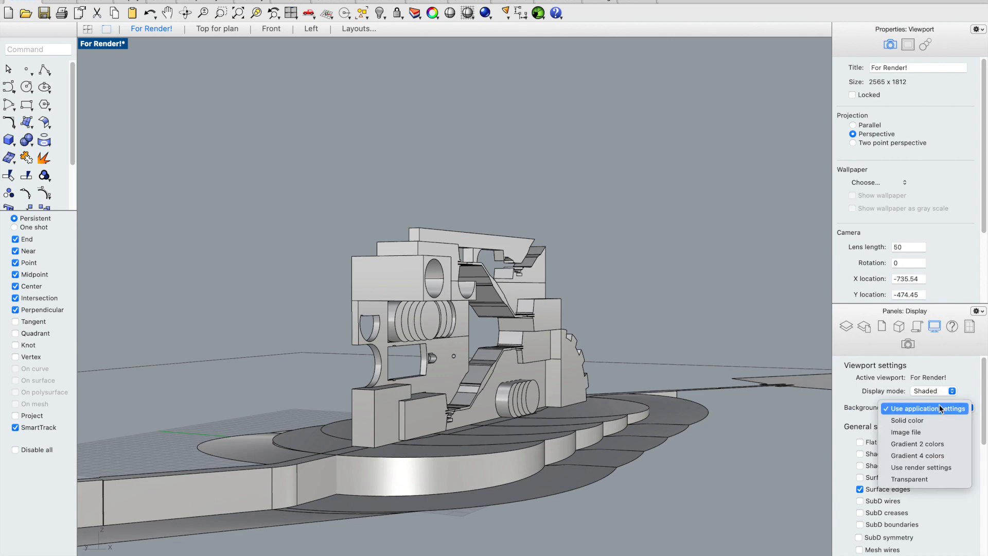
left_click(921, 432)
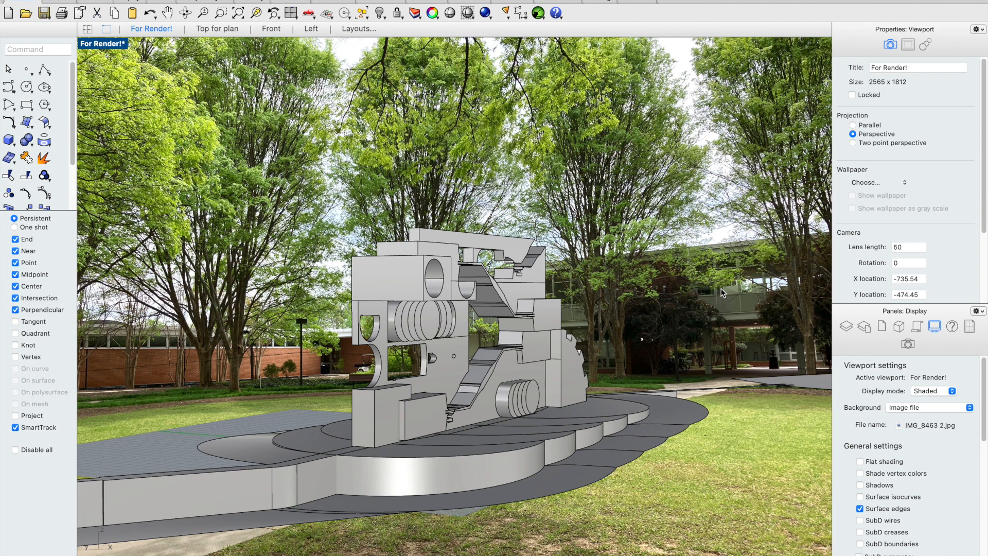
Step: Set the camera lens length to 25 and align the wall model with the courtyard photo
left_click(918, 248)
left_click_drag(918, 248, 863, 247)
type("25")
key("Return")
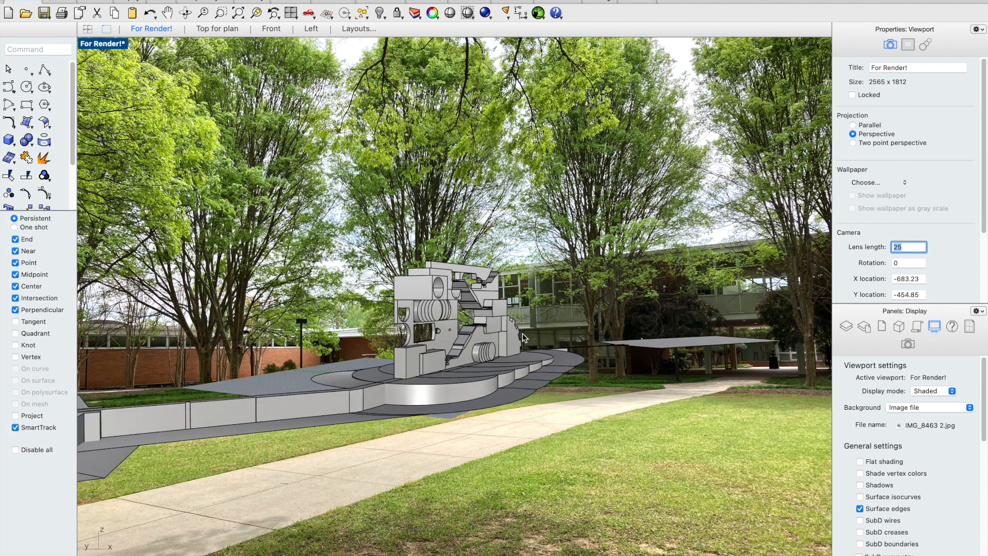
scroll(522, 337, "up", 3)
scroll(480, 323, "up", 3)
right_click_drag(479, 323, 492, 386)
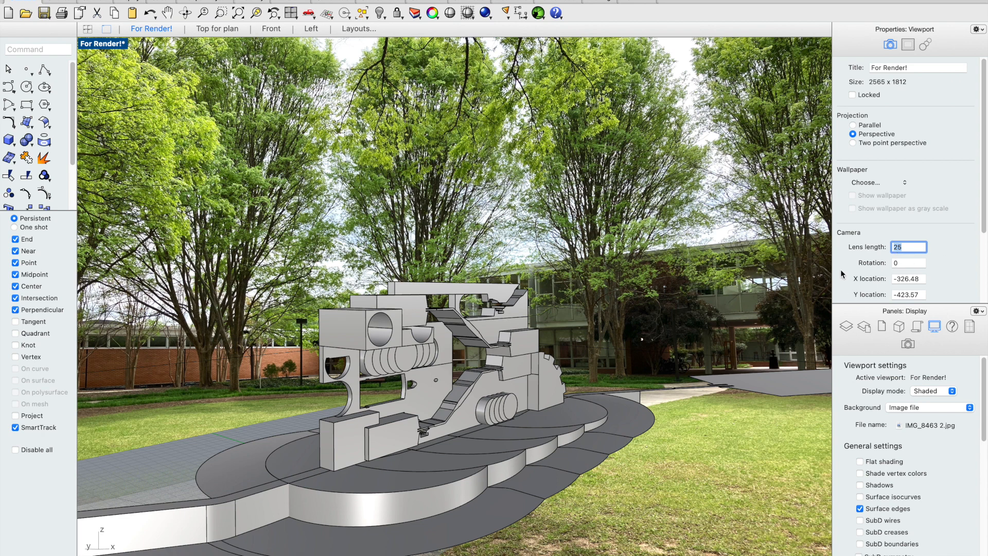
left_click(914, 247)
left_click_drag(914, 246, 873, 246)
left_click(910, 248)
scroll(613, 367, "up", 3)
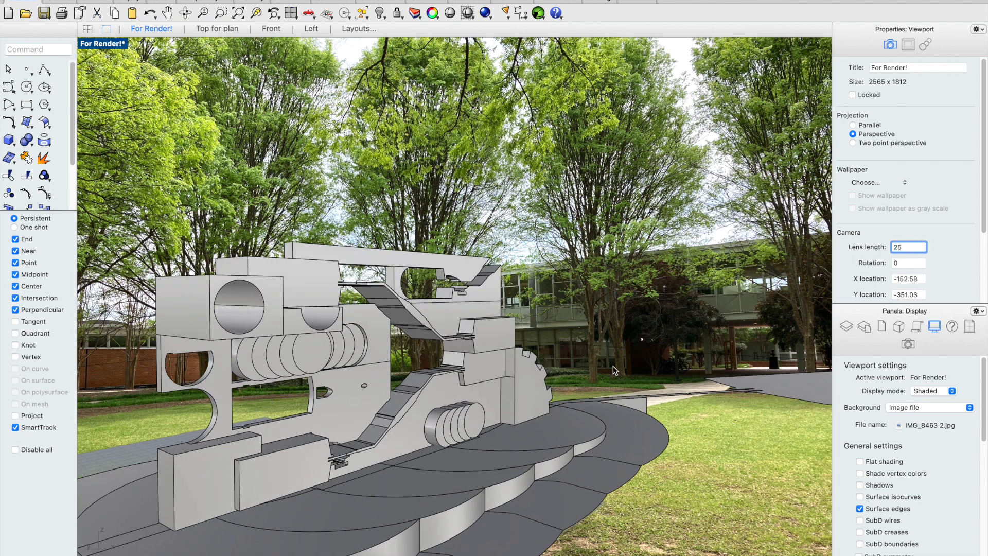
scroll(603, 374, "up", 2)
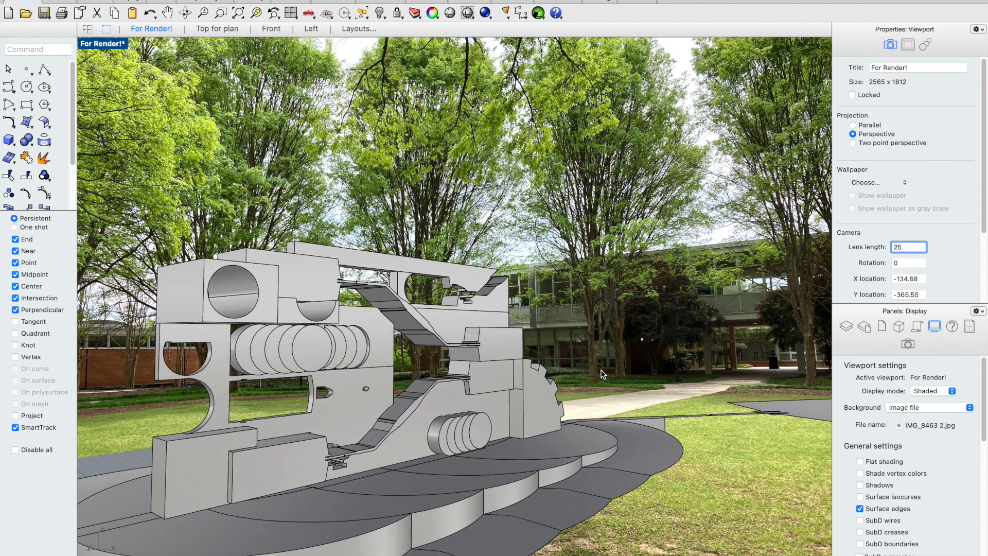
right_click_drag(605, 367, 693, 312, "shift")
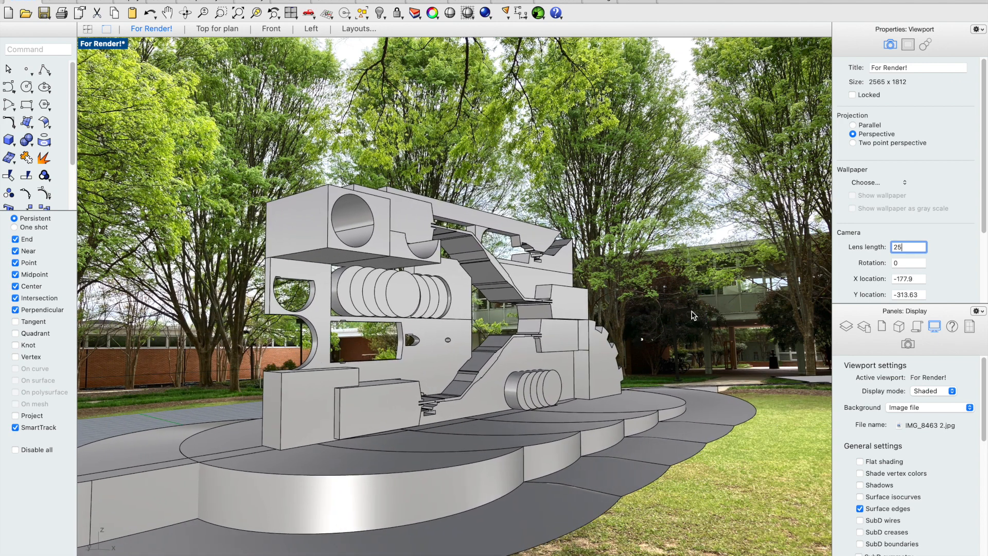
Step: Restore the saved render view from the named views, undoing the small trial orbit
left_click(908, 344)
double_click(849, 481)
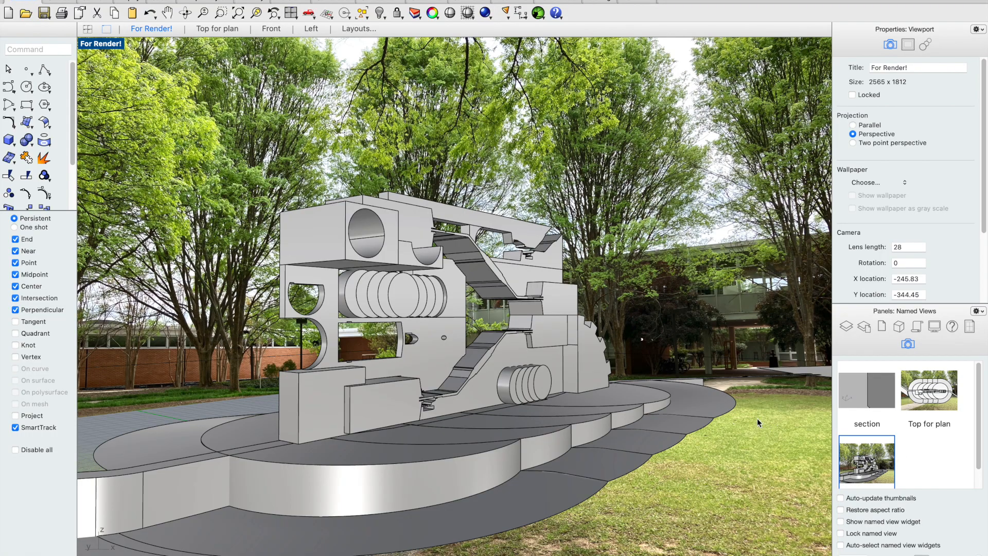
mouse_move(696, 298)
right_mouse_down()
mouse_move(692, 309)
mouse_move(688, 271)
mouse_move(684, 324)
mouse_move(770, 287)
mouse_move(692, 296)
right_mouse_up()
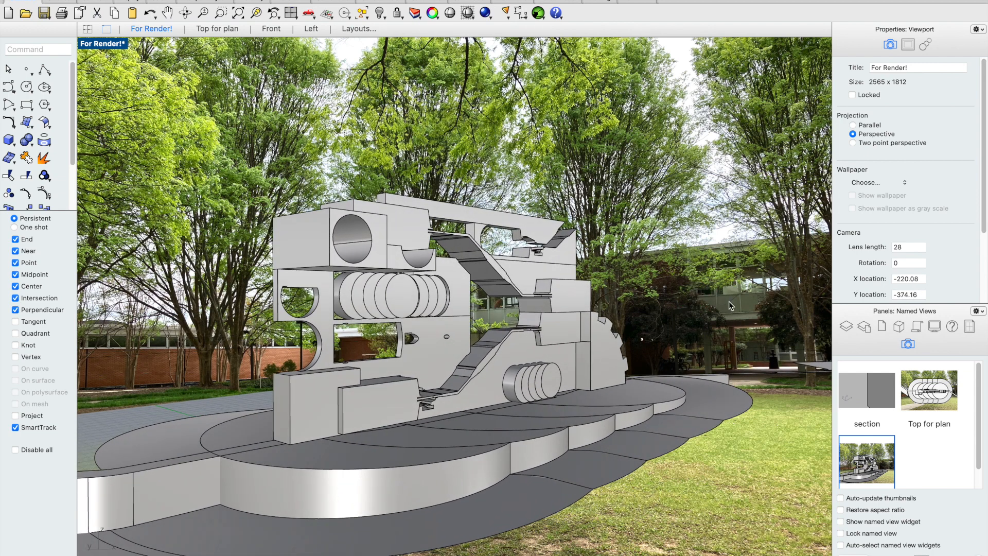
double_click(863, 465)
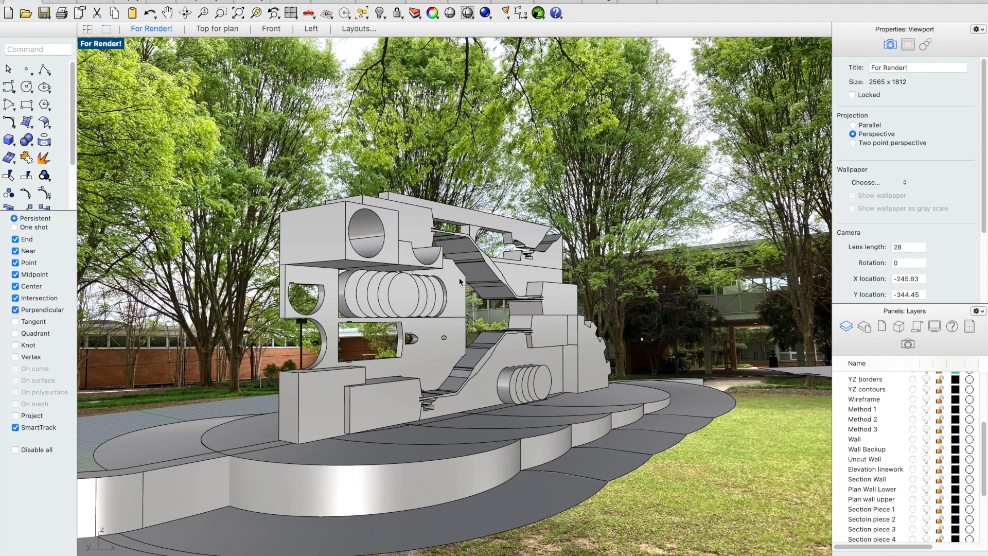
Step: Find the Wholewall and Hardscape render layers and switch the Hardscape layer off and back on
scroll(952, 492, "down", 5)
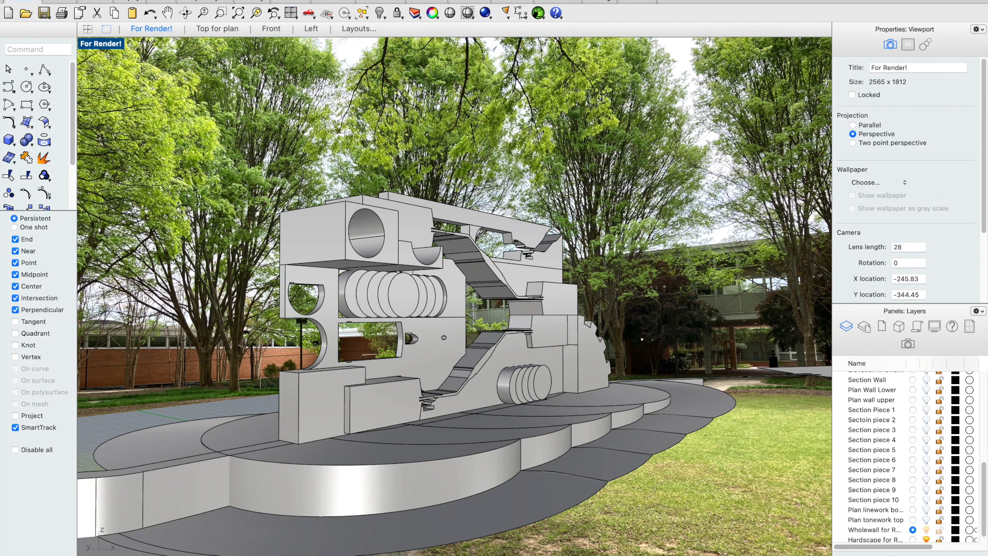
scroll(867, 514, "down", 1)
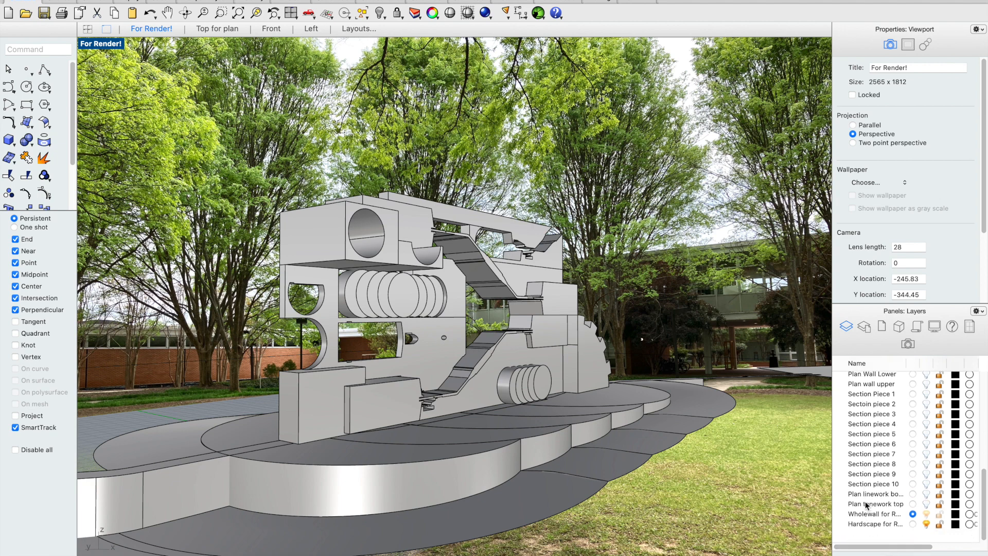
left_click(865, 522)
left_click(865, 532)
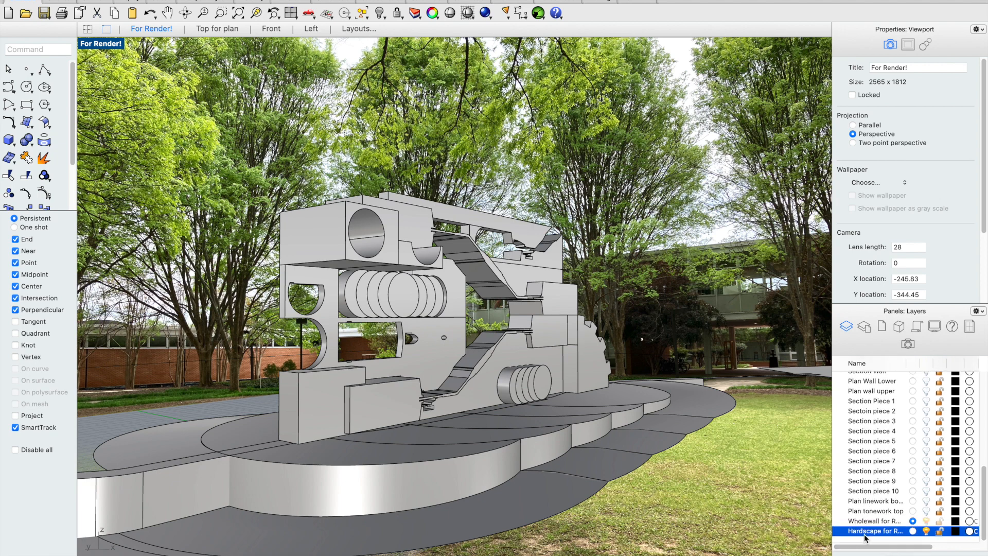
left_click(866, 520)
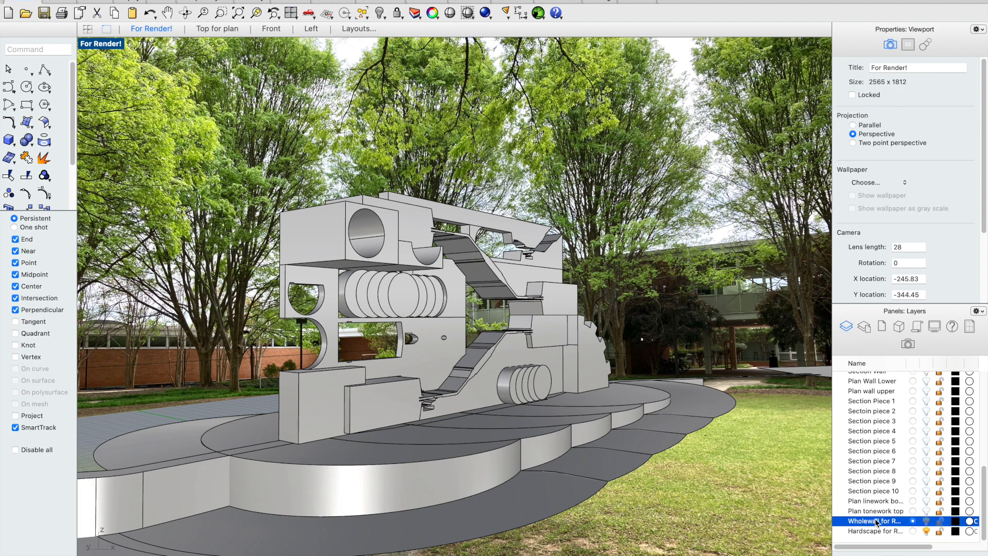
left_click(874, 532)
left_click(876, 522)
left_click(926, 532)
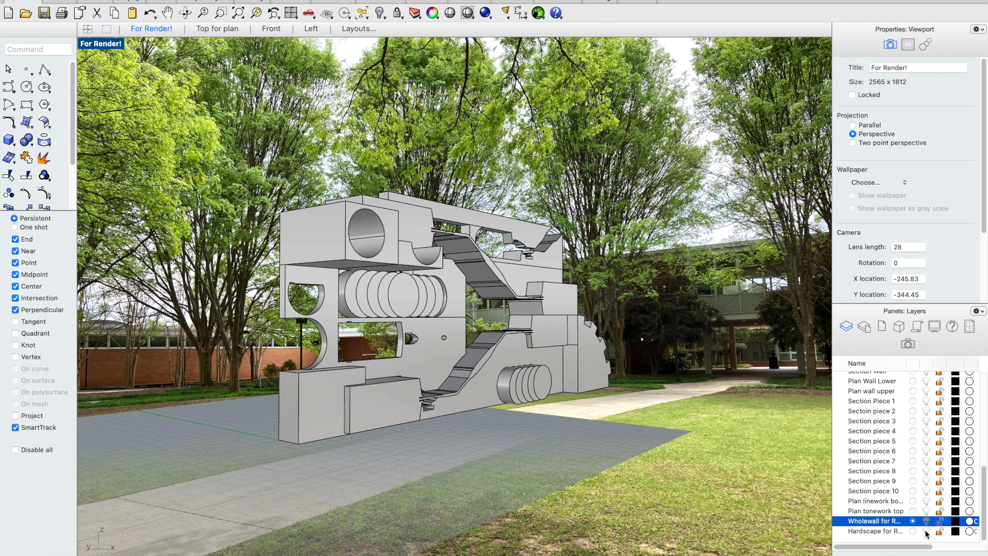
left_click(927, 532)
Step: Make the Hardscape layer current and switch the Wholewall layer off and back on
left_click(914, 531)
left_click(927, 522)
left_click(927, 521)
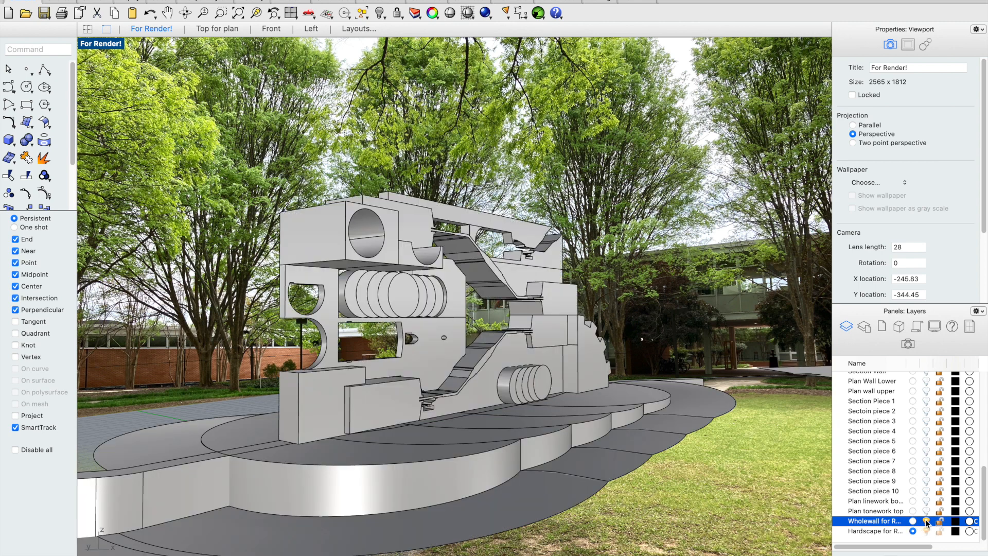
Step: Widen the layer list and its material column so the layers' material names can be read
scroll(904, 520, "right", 5)
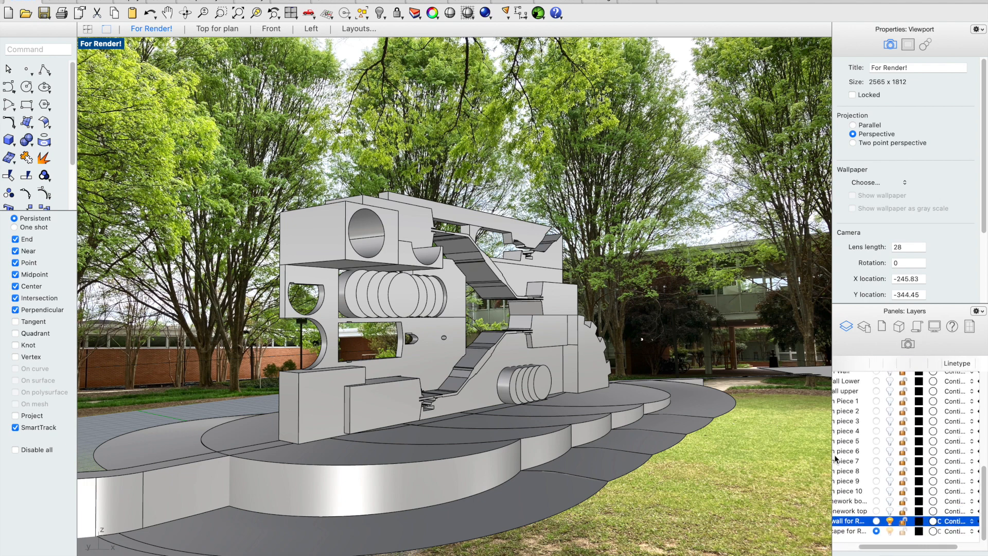
left_click_drag(834, 454, 686, 467)
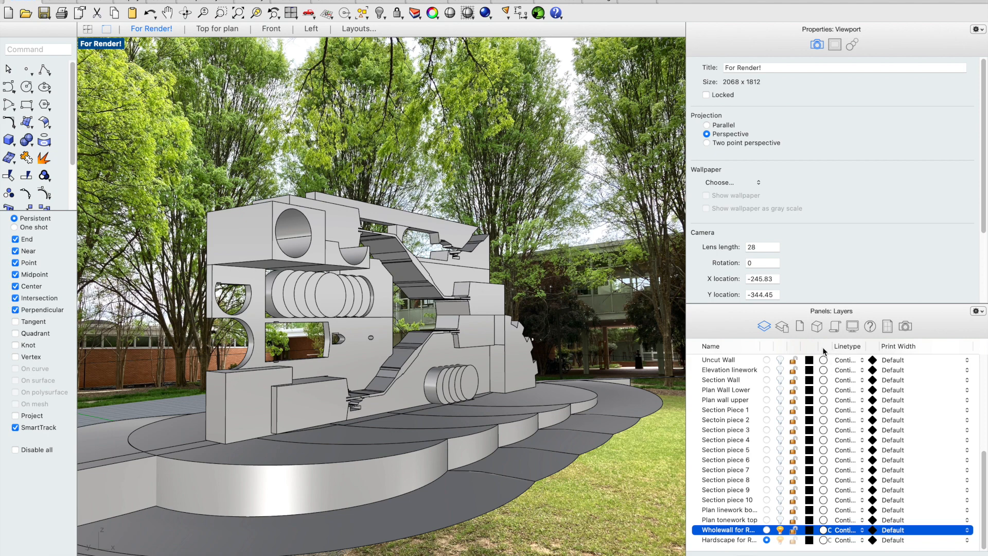
left_click_drag(834, 346, 873, 347)
scroll(844, 355, "up", 3)
scroll(842, 359, "up", 3)
scroll(843, 359, "down", 8)
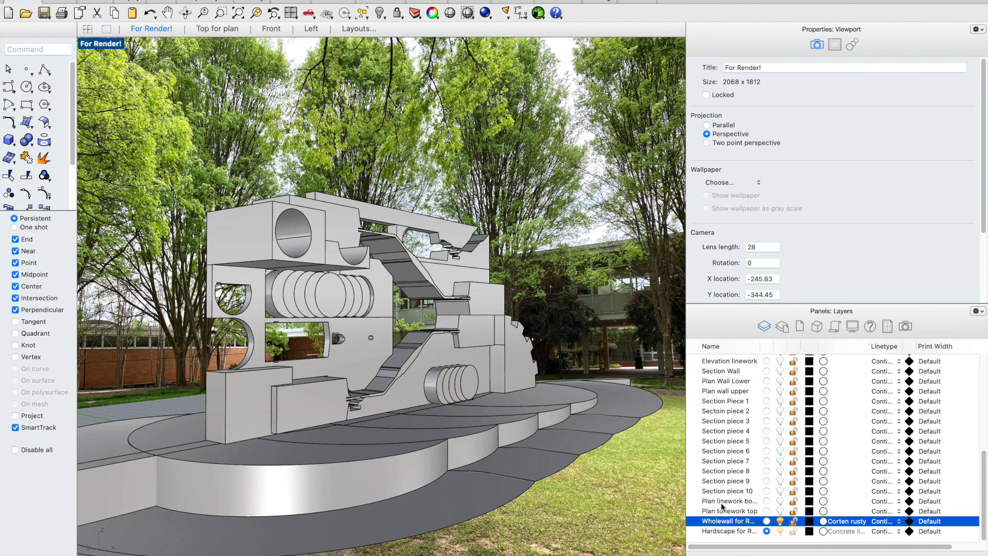
Step: Assign Default material to the Hardscape layer in place of Concrete light (1)
left_click(742, 532)
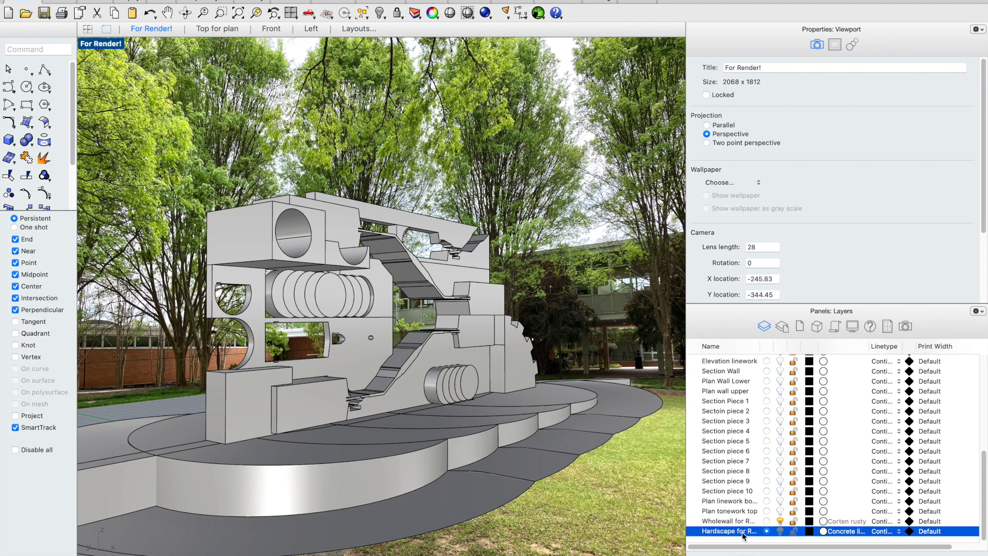
left_click(834, 532)
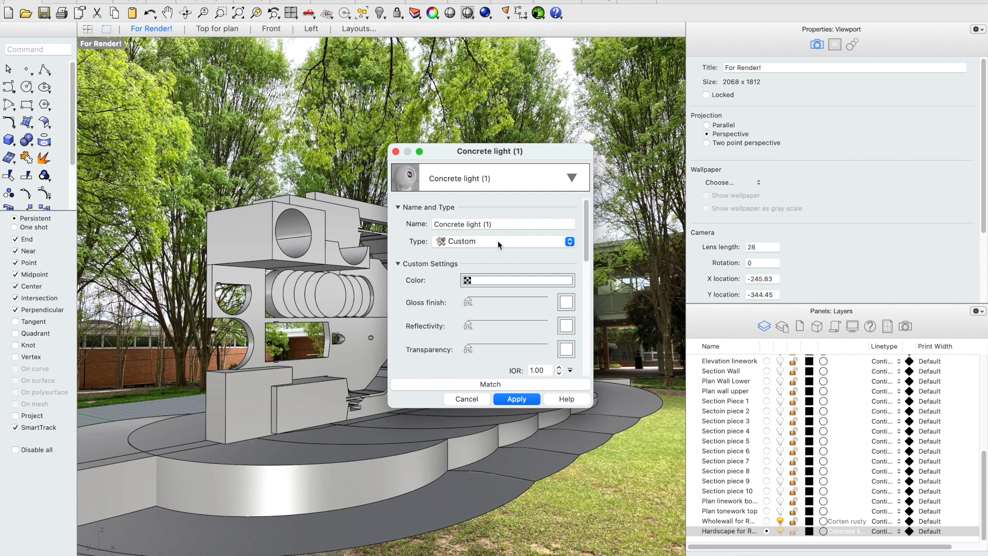
left_click(515, 180)
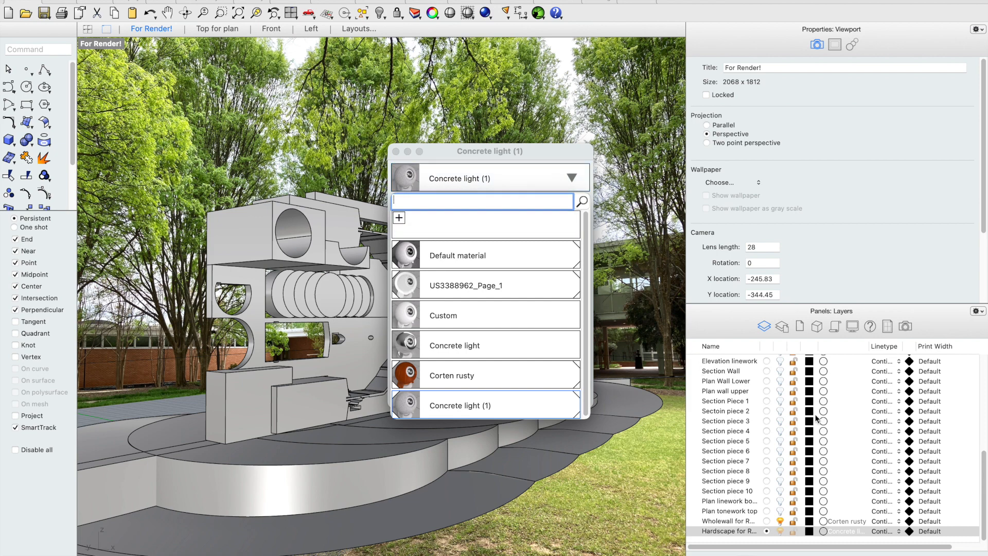
left_click(476, 257)
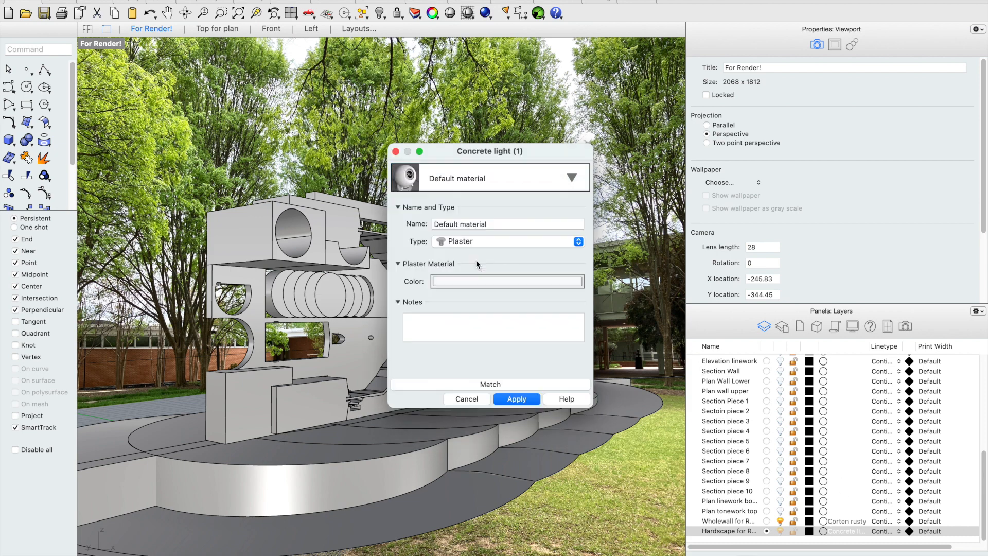
left_click(529, 400)
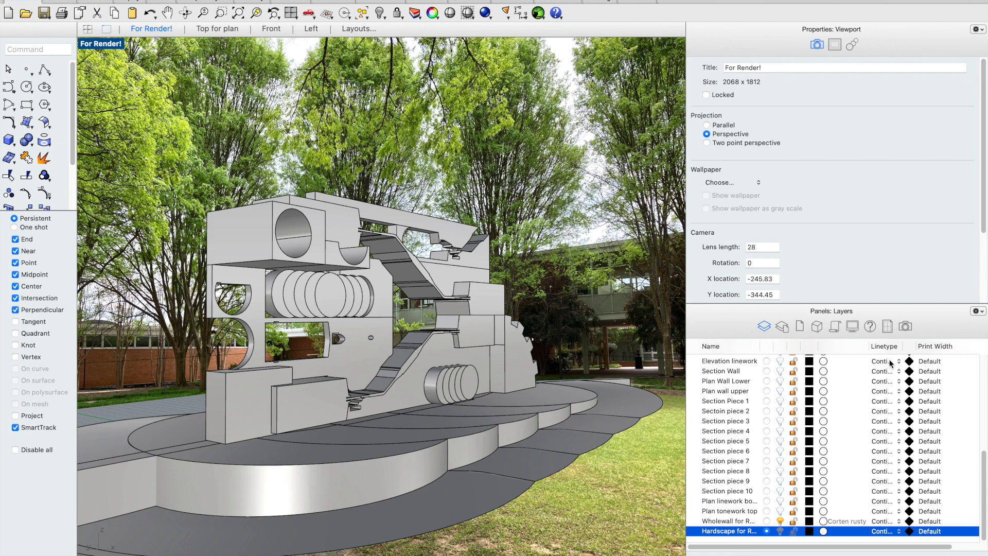
Step: Open the render content library to import a new material type for the Hardscape layer from an existing material file
left_click(842, 530)
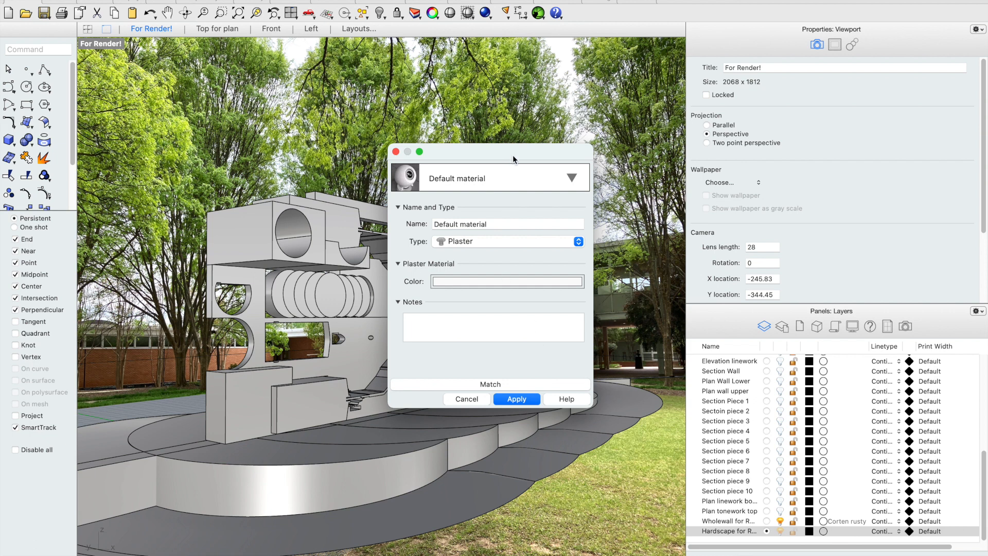
left_click(502, 178)
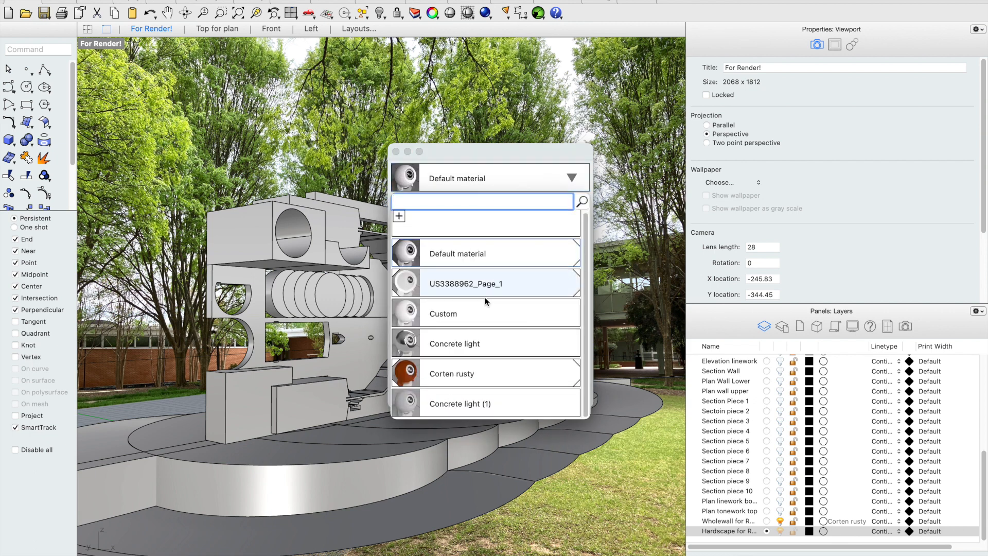
left_click(483, 166)
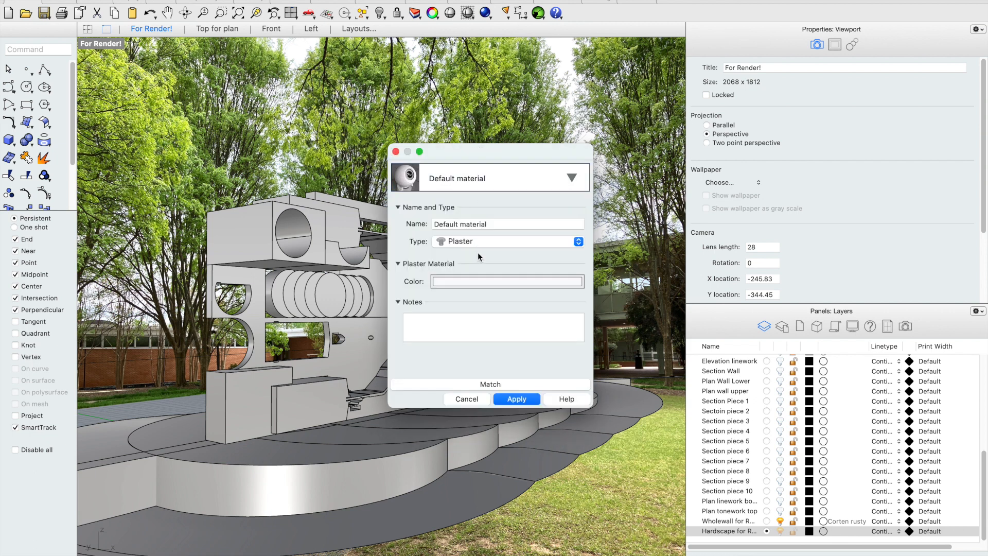
left_click(489, 247)
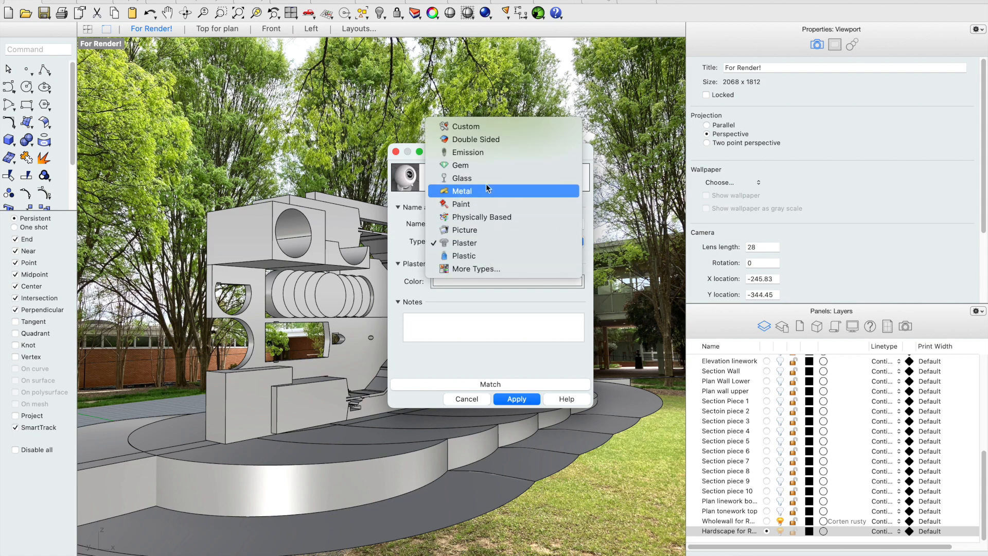
left_click(478, 269)
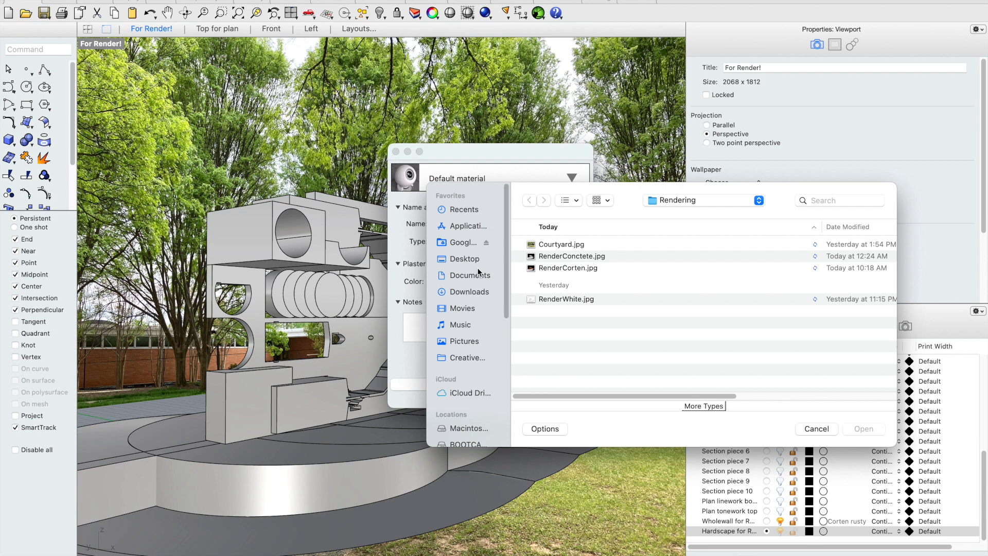
left_click(696, 405)
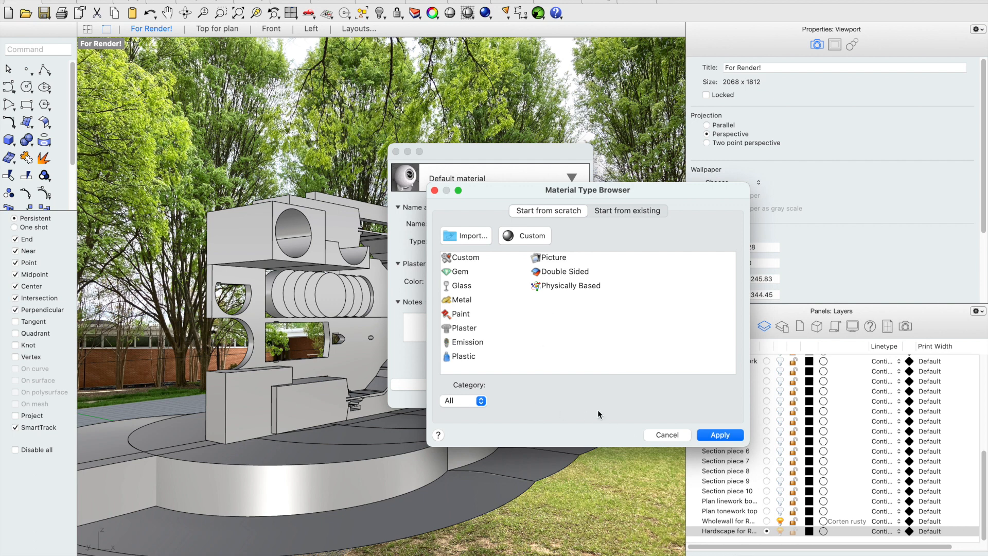
left_click(479, 237)
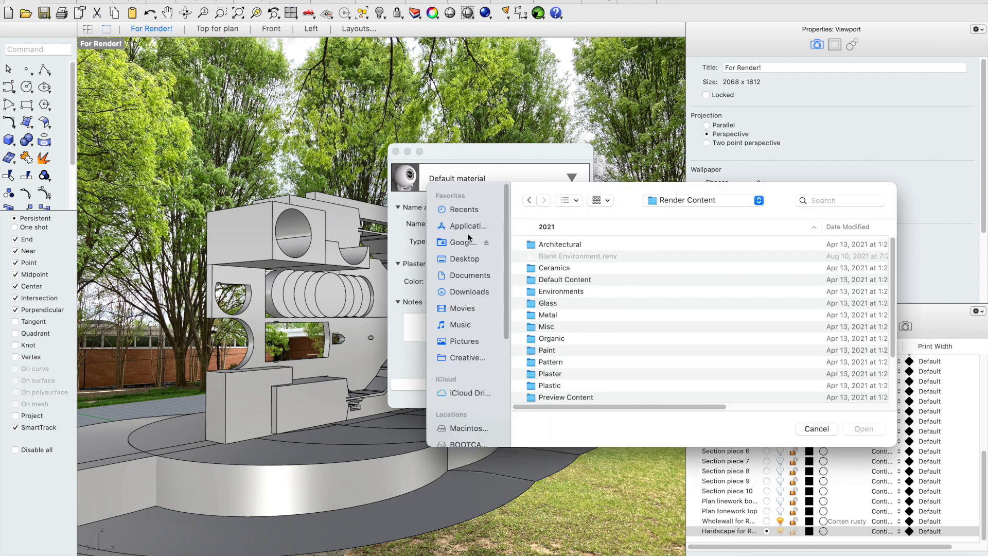
Step: Browse the render content library to the Concrete materials inside the Architectural folder's Wall category
scroll(568, 295, "down", 3)
scroll(568, 295, "up", 3)
scroll(568, 291, "down", 4)
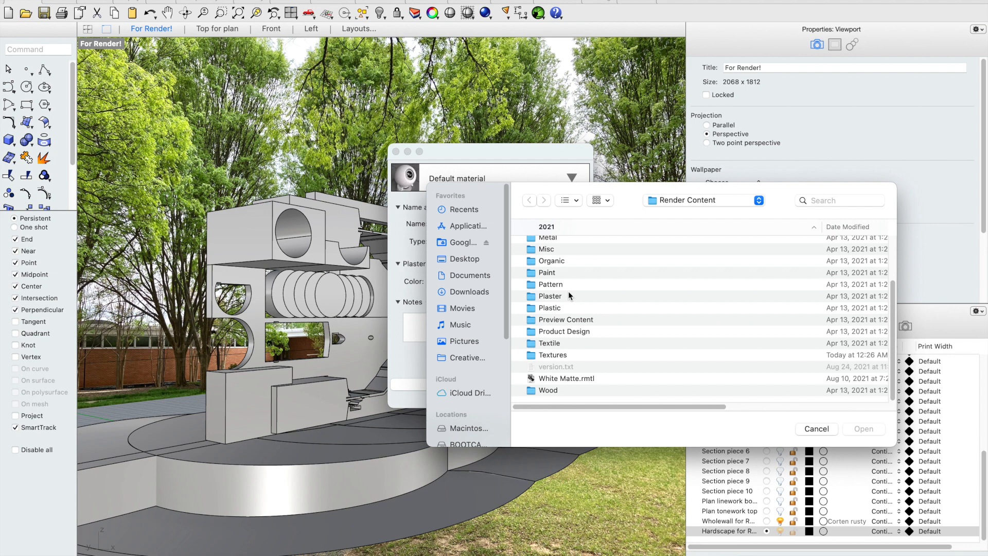
scroll(557, 323, "up", 3)
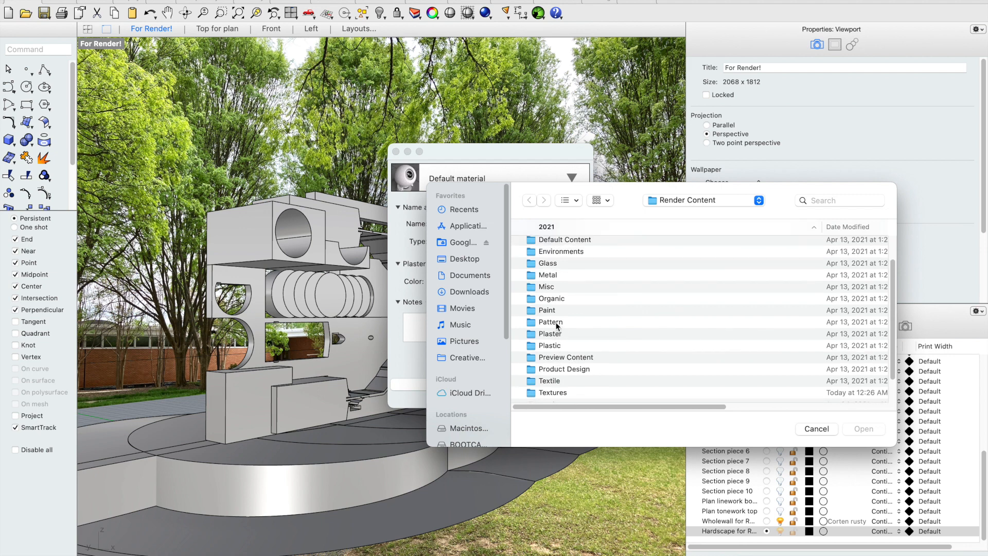
scroll(556, 326, "up", 3)
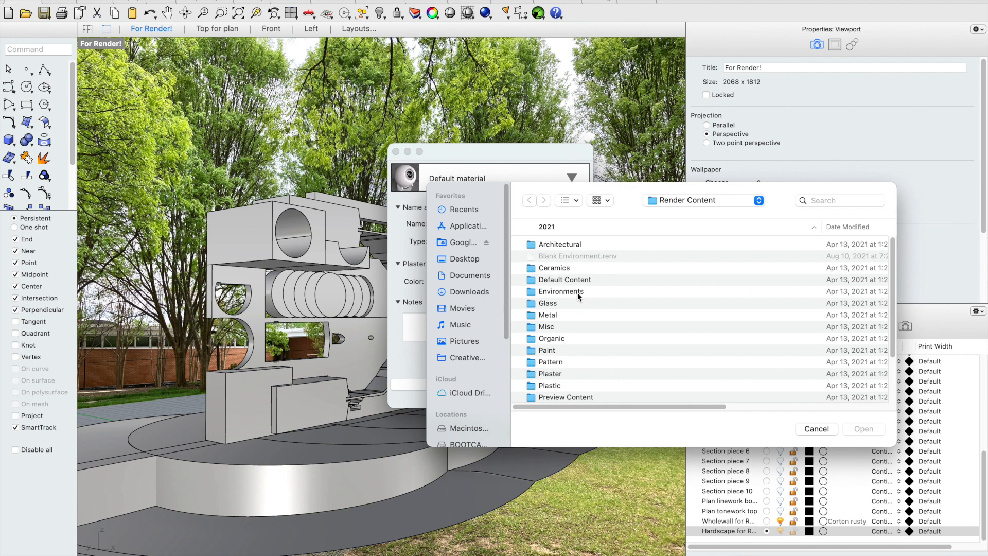
double_click(543, 242)
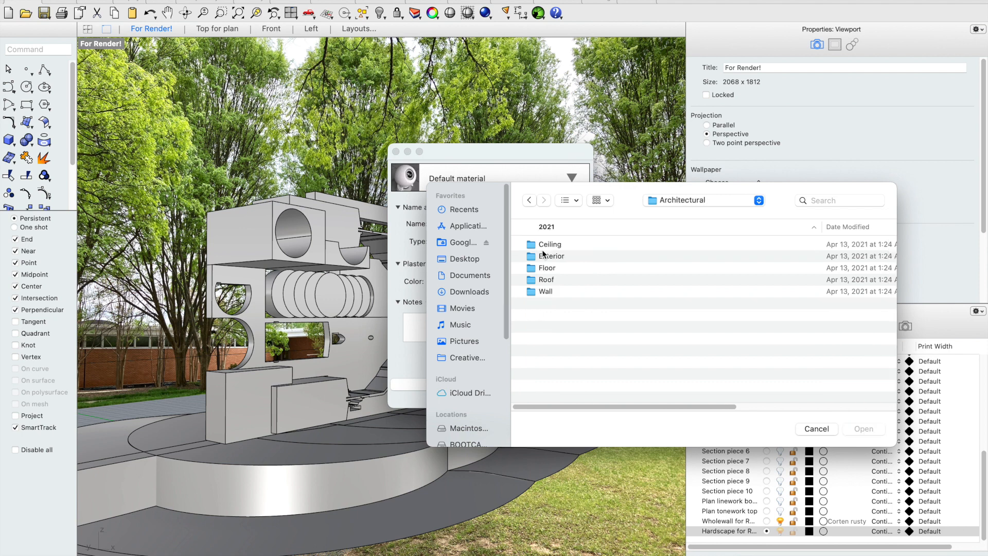
double_click(545, 269)
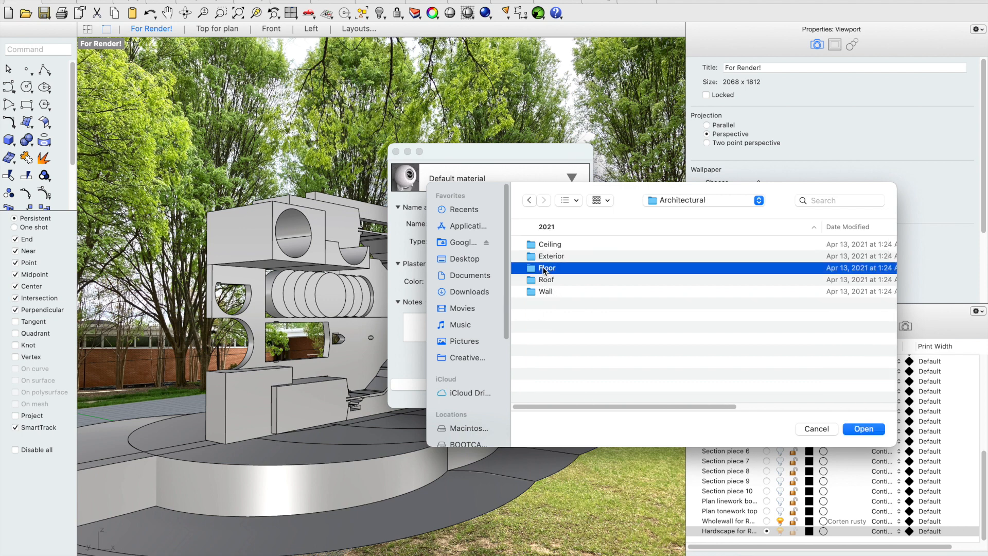
left_click(529, 200)
double_click(551, 292)
double_click(552, 265)
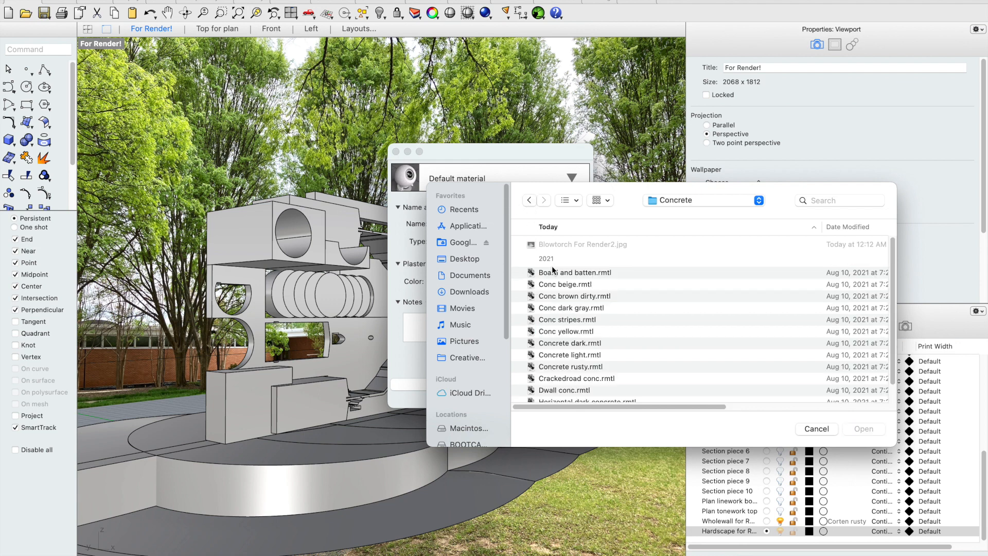
Step: Import Concrete light.rmtl and apply it as the Hardscape layer's material
scroll(583, 293, "down", 2)
scroll(582, 294, "down", 1)
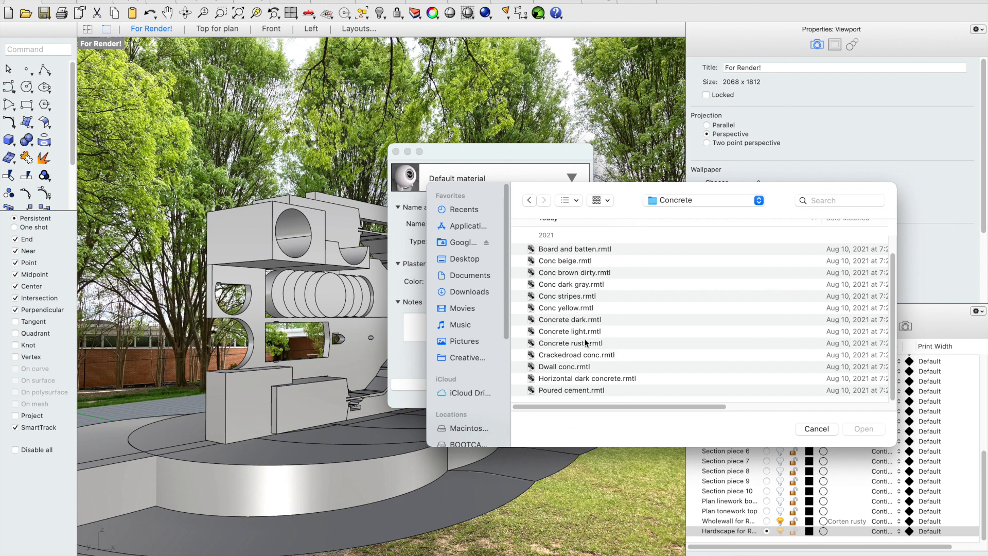
left_click(559, 333)
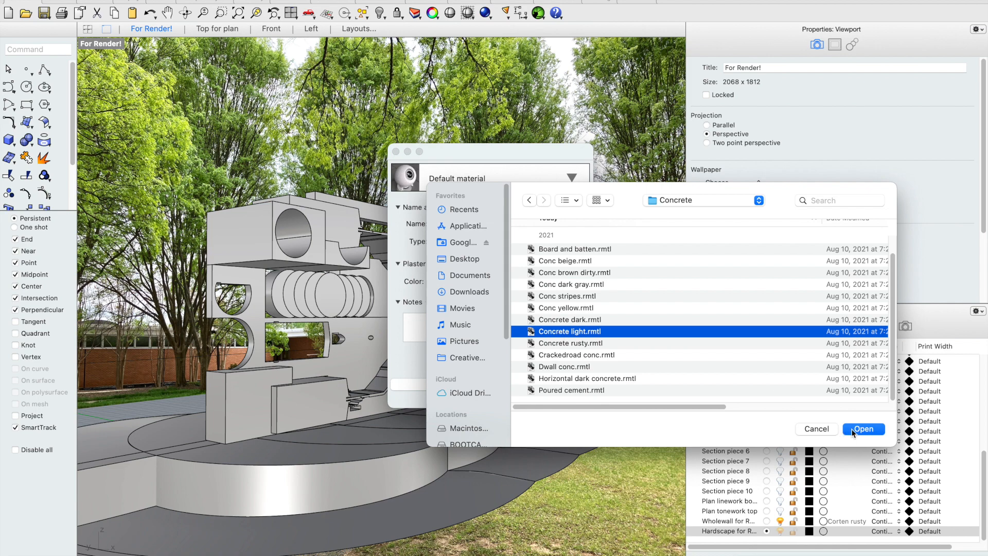
left_click(865, 430)
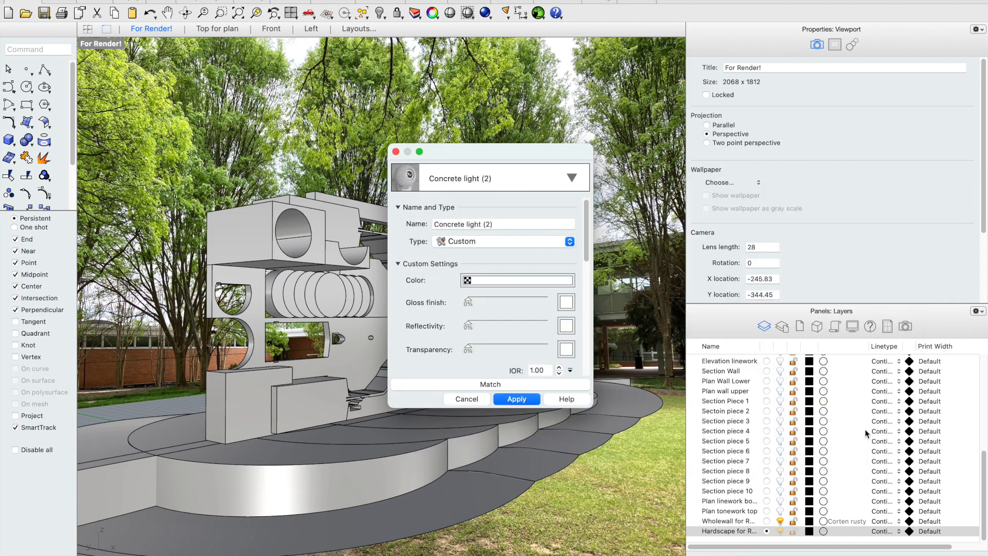
left_click(514, 400)
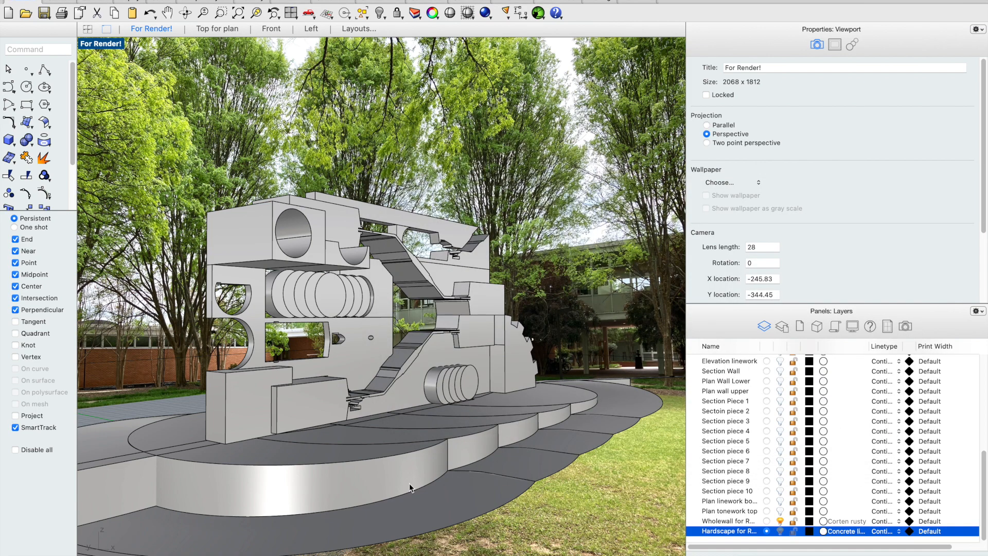
Step: Set the For Render! viewport's display mode to Rendered
left_click(859, 327)
left_click(789, 371)
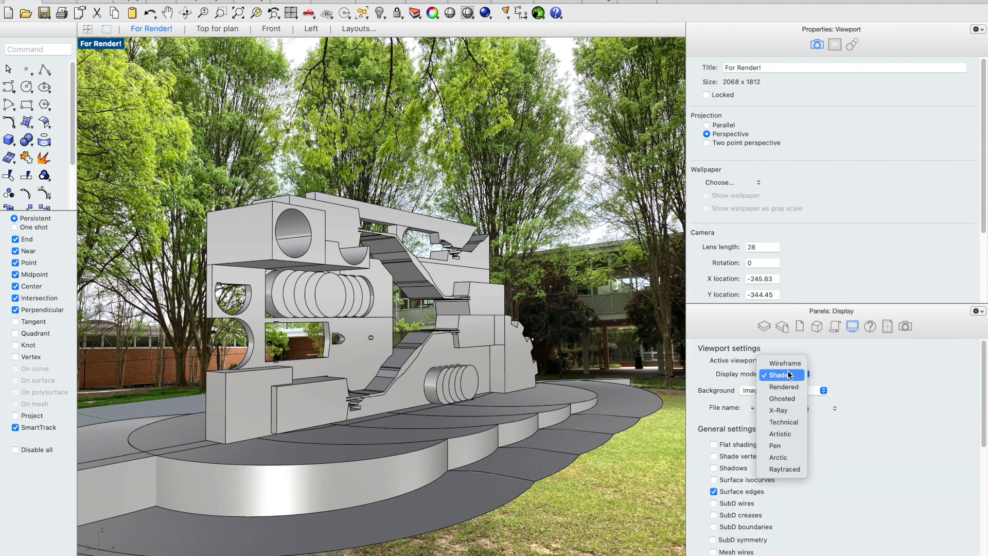
left_click(784, 387)
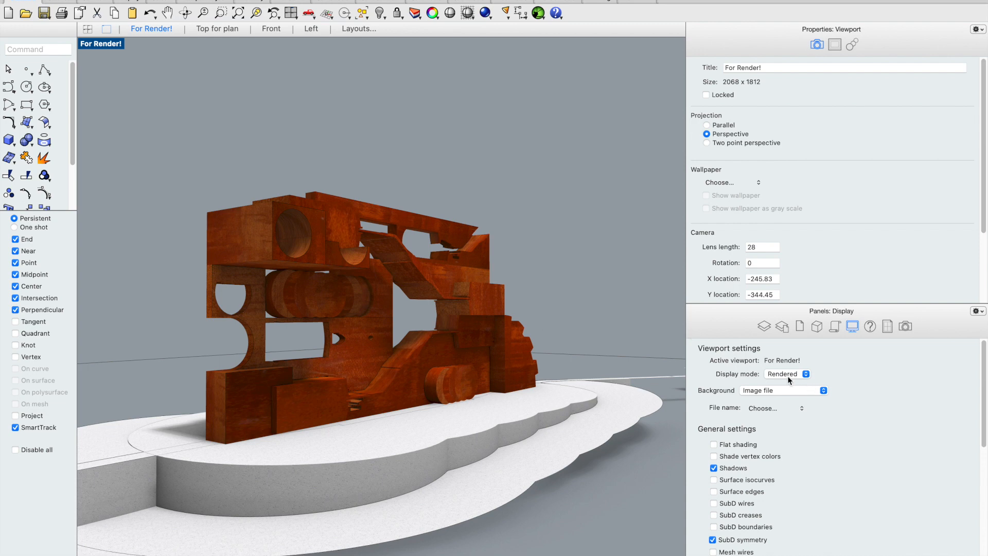
left_click(764, 328)
left_click(850, 330)
Step: Assign Default material to the Wholewall layer in place of Corten rusty
left_click(765, 328)
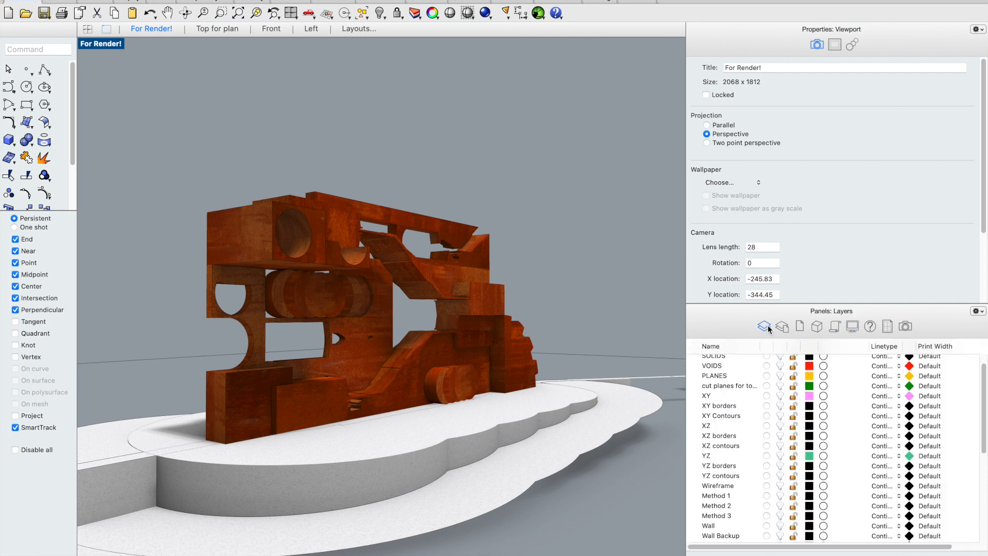
scroll(782, 421, "down", 10)
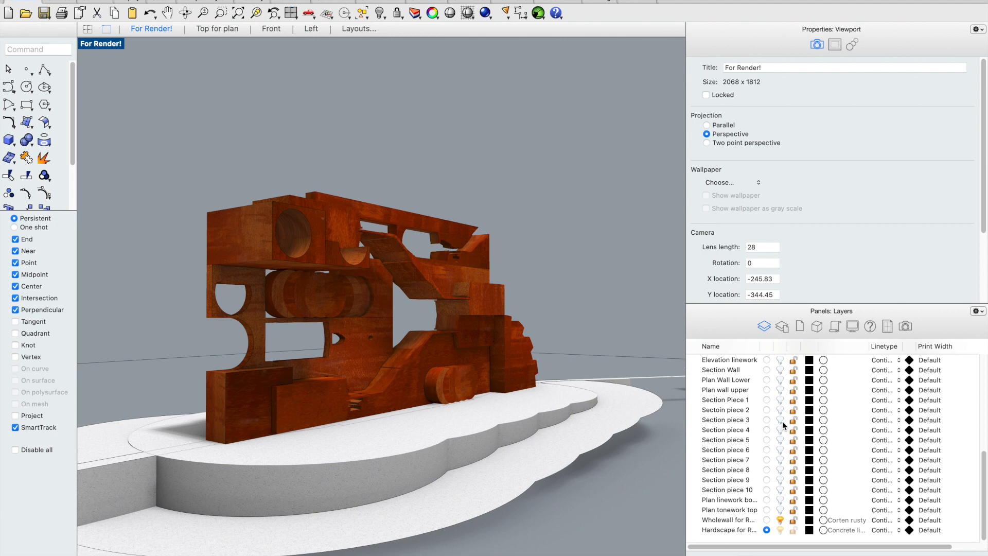
left_click(848, 520)
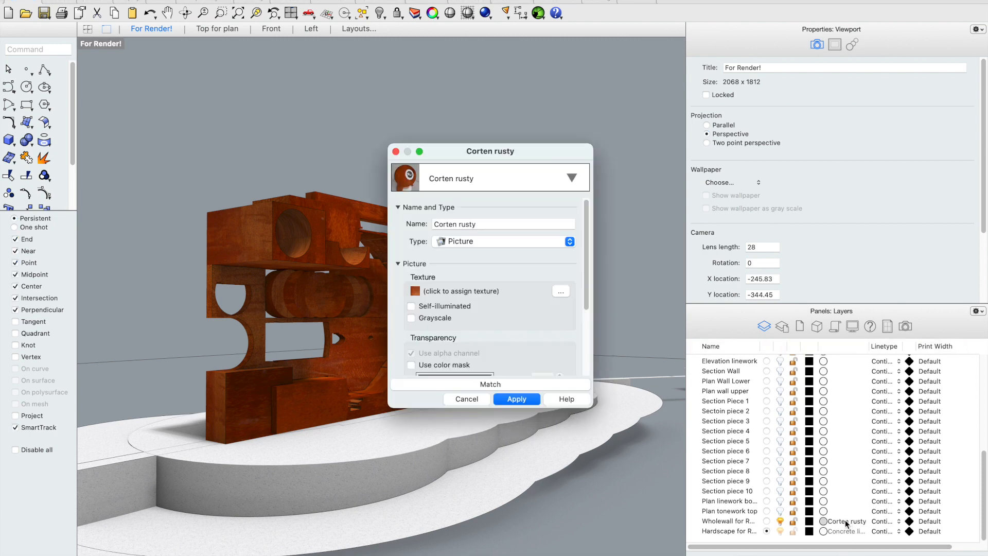
left_click(499, 185)
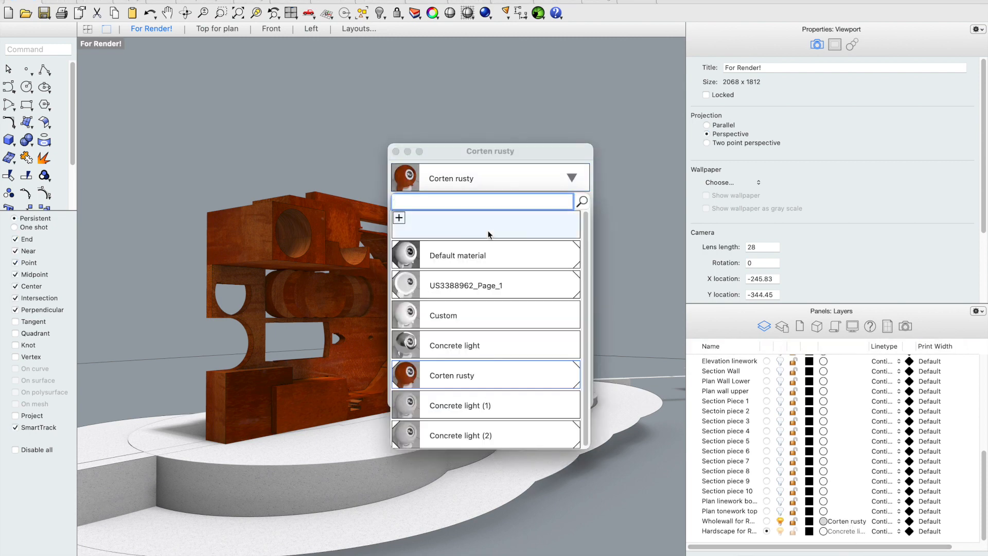
left_click(484, 253)
left_click(511, 398)
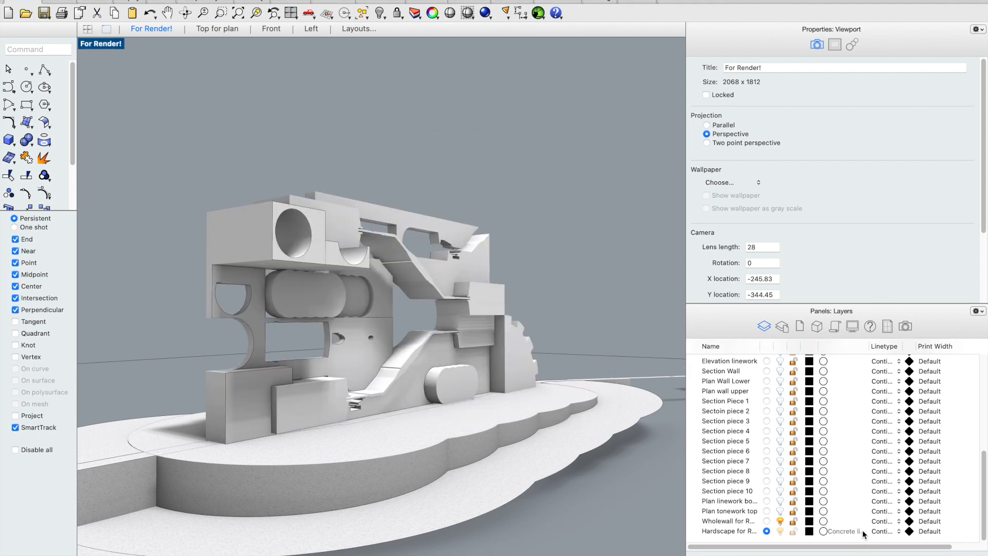
Step: Change the Wholewall layer's material to a Picture type using Corten3.jpg from the Textures folder and apply it
left_click(829, 521)
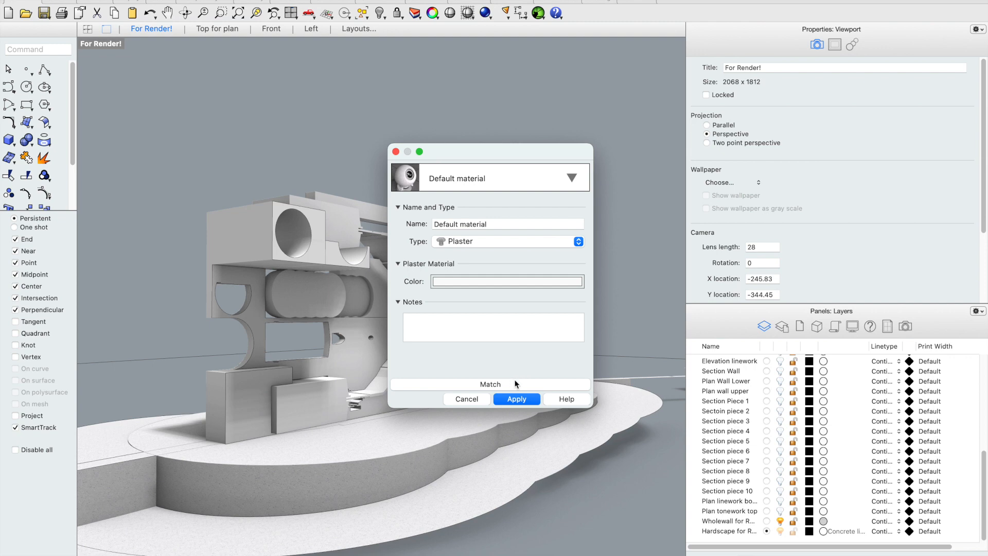
left_click(498, 175)
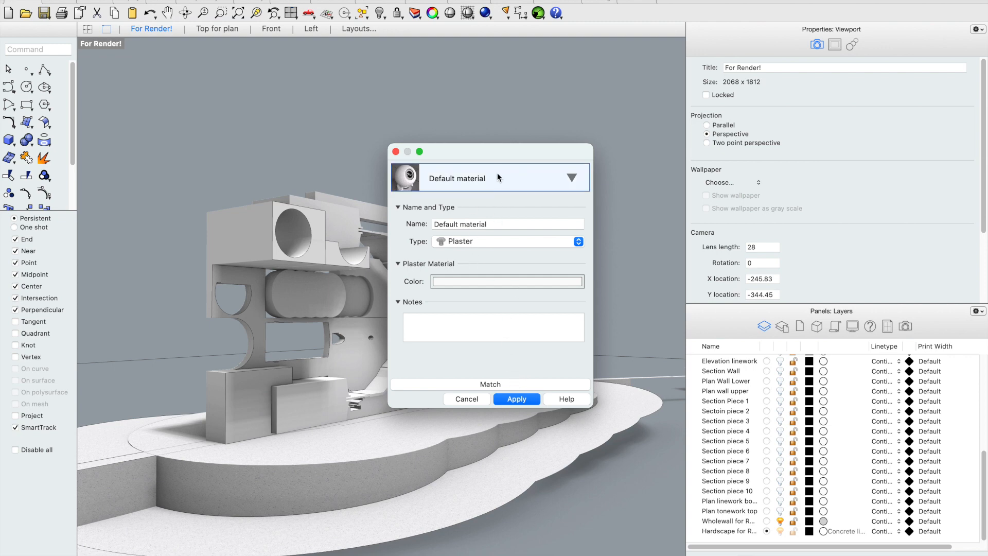
left_click(492, 163)
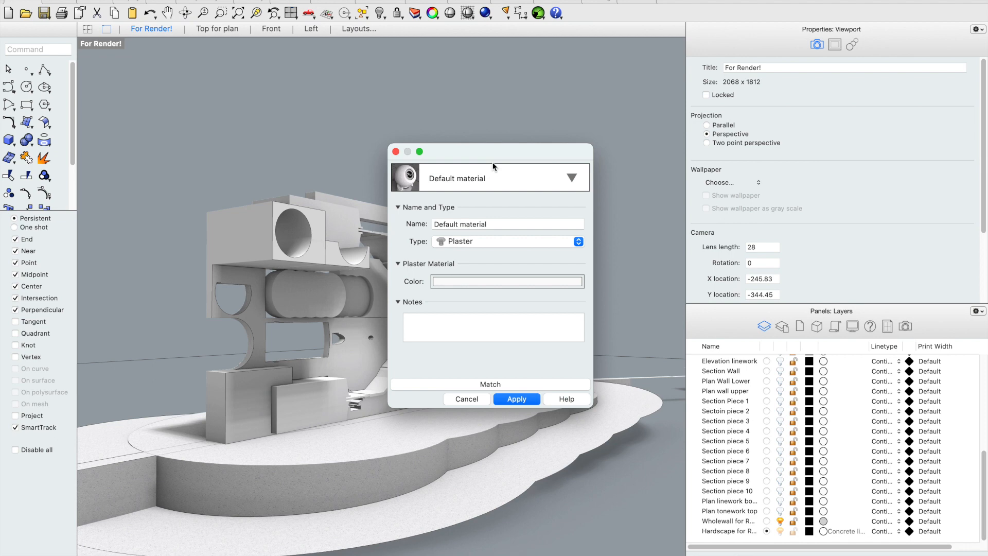
left_click(502, 242)
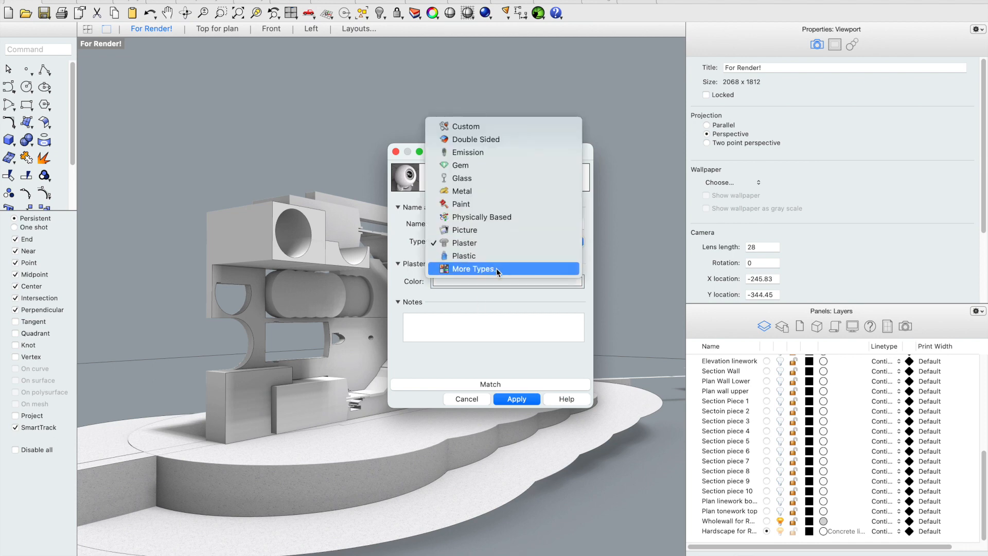
left_click(490, 228)
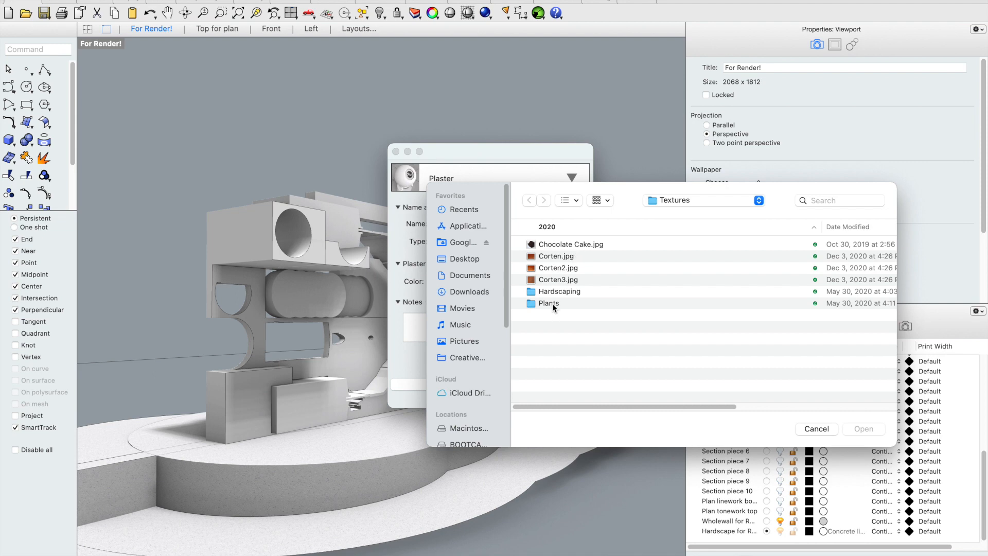
left_click(555, 279)
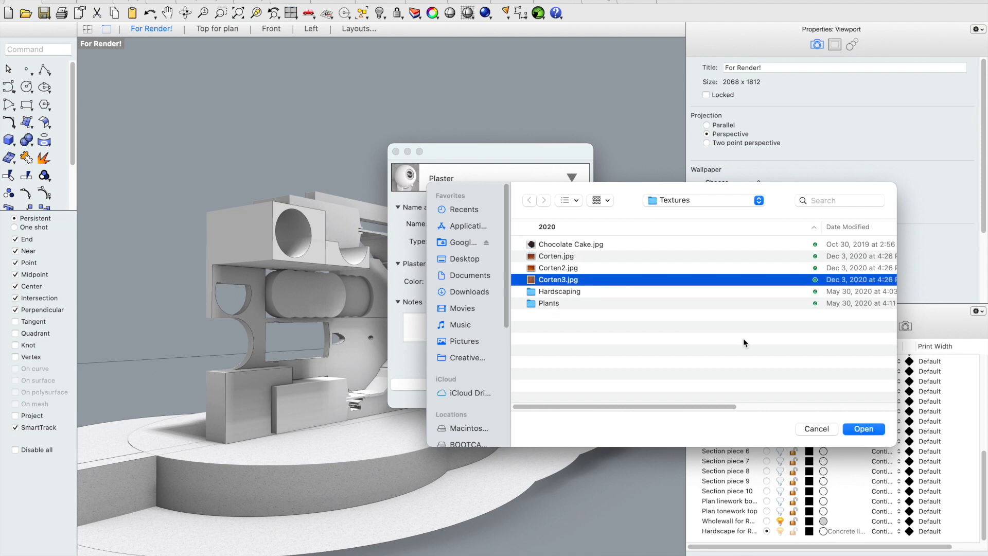
left_click(865, 429)
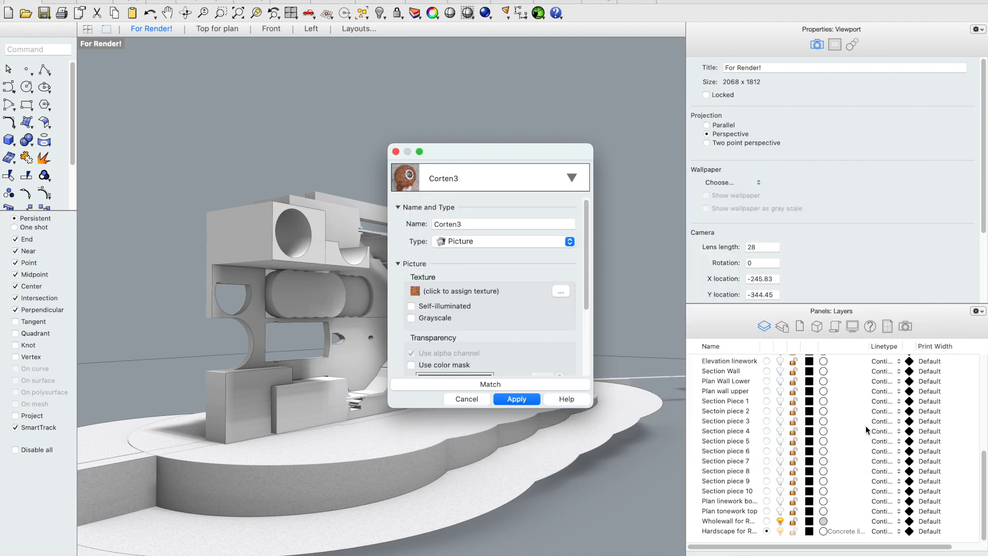
left_click(526, 400)
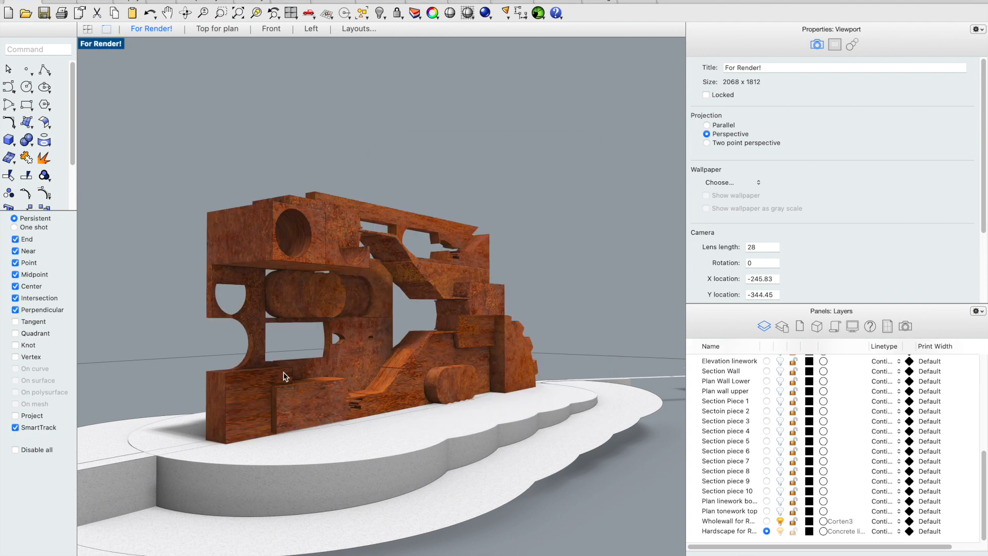
Step: Examine the Corten3 texture on the lower wall blocks up close and on the whole wall
scroll(236, 415, "up", 10)
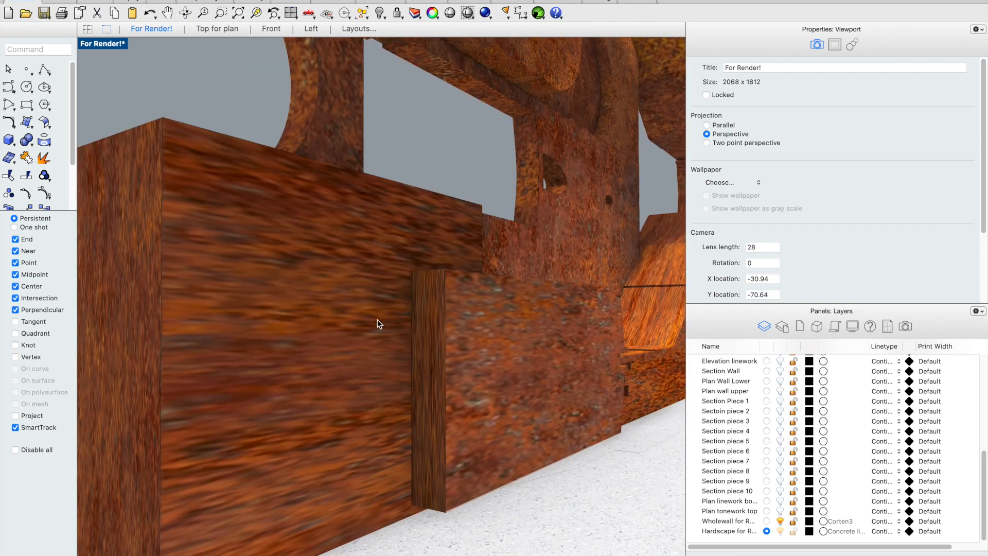
scroll(379, 324, "down", 10)
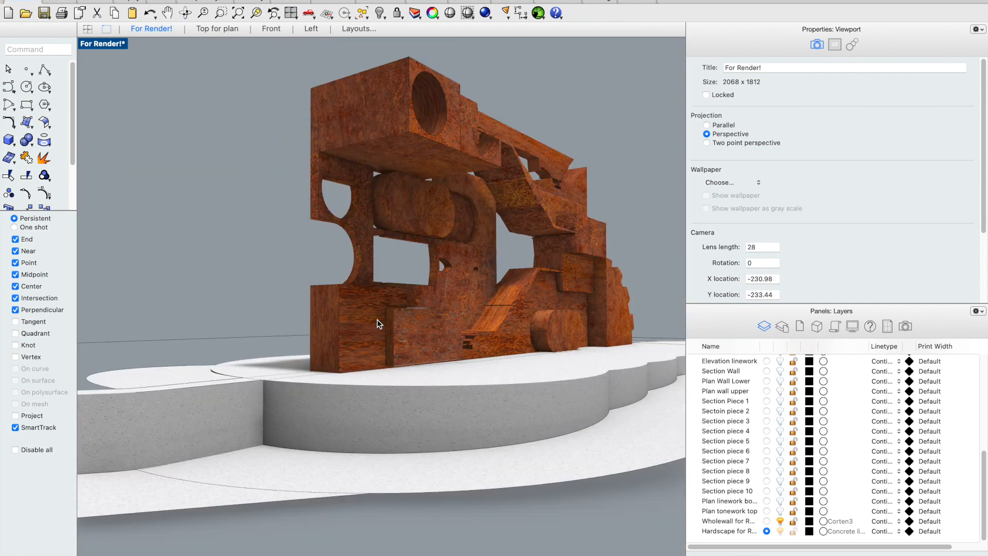
scroll(379, 323, "down", 2)
right_click_drag(381, 282, 376, 290)
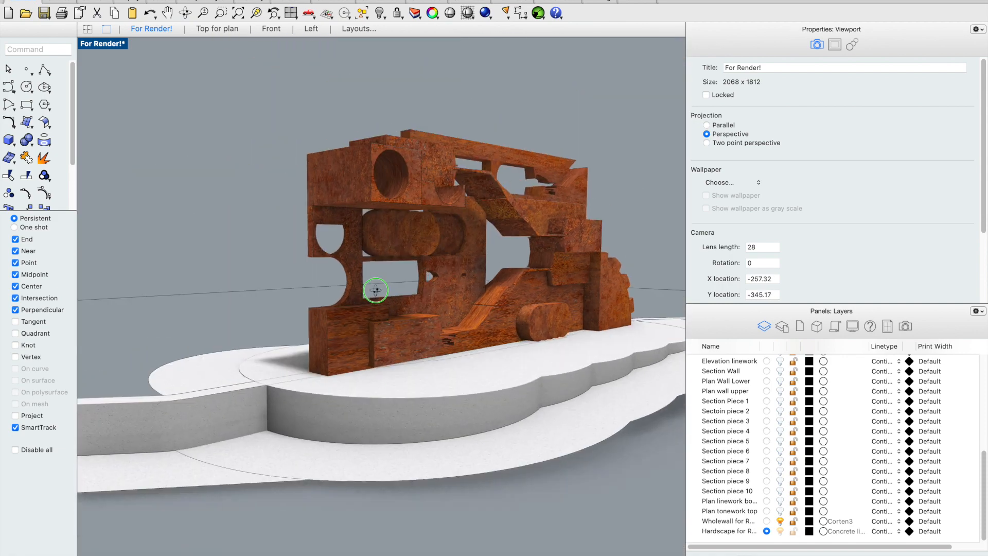
Step: Replace the picture texture of the Wholewall layer's material with Corten.jpg from the Textures folder and apply it
left_click(839, 521)
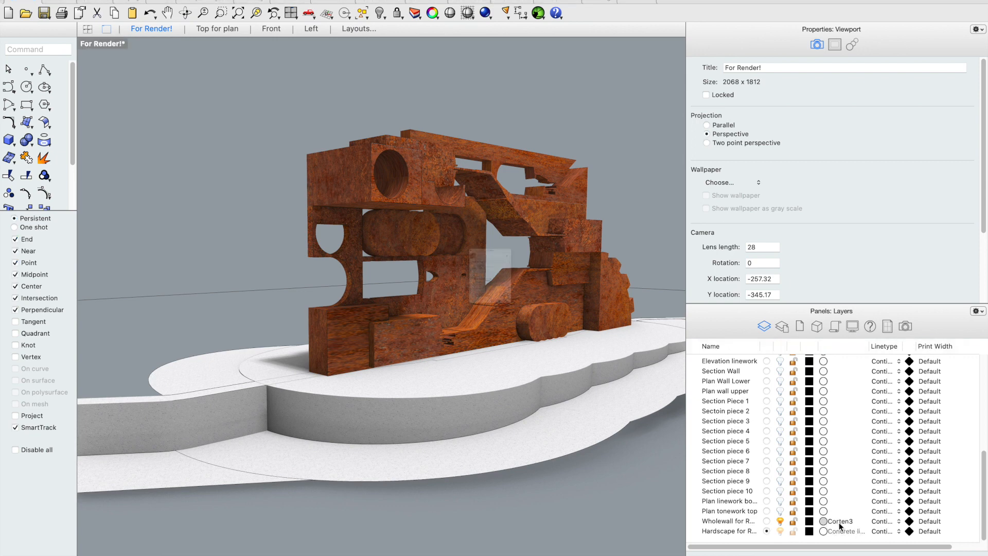
scroll(545, 243, "down", 1)
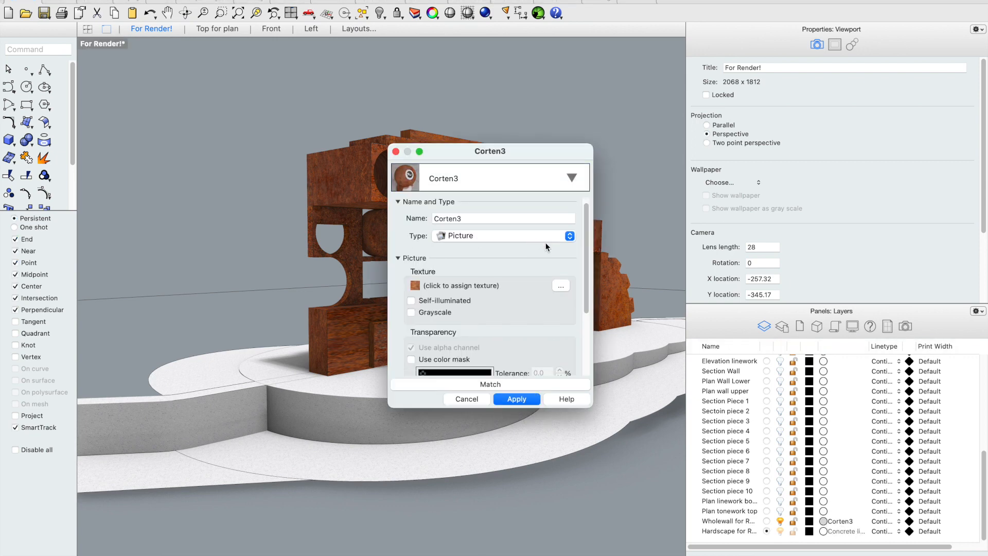
left_click(561, 286)
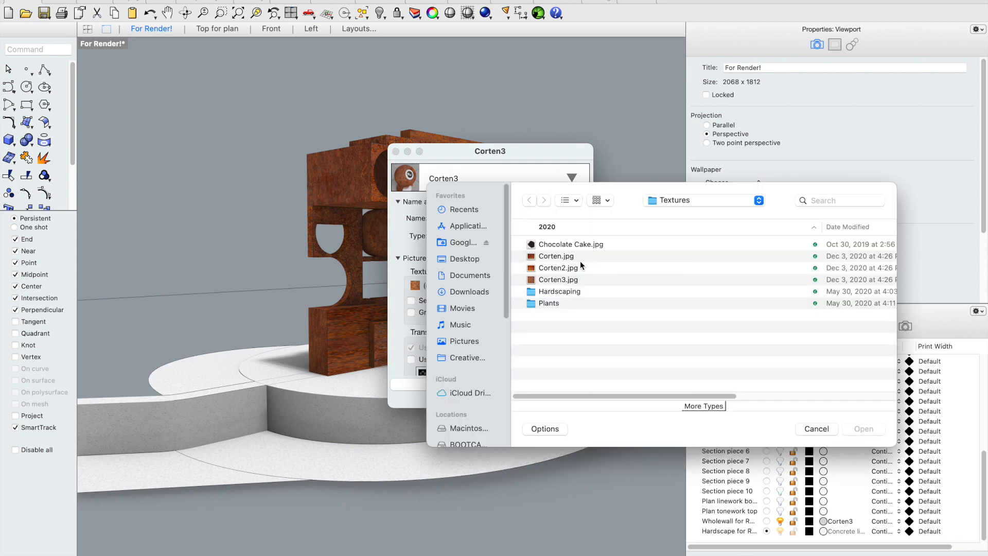
left_click(580, 256)
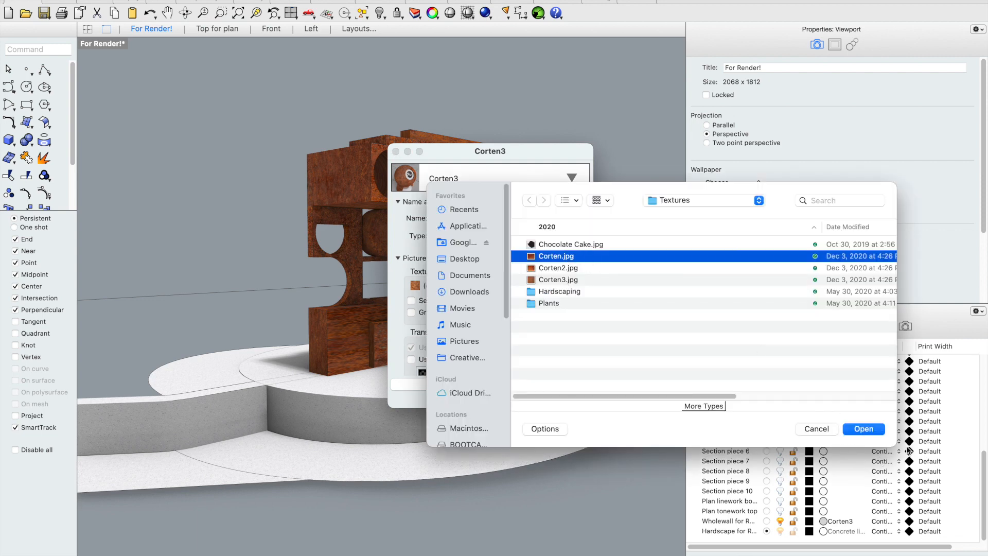
left_click(862, 429)
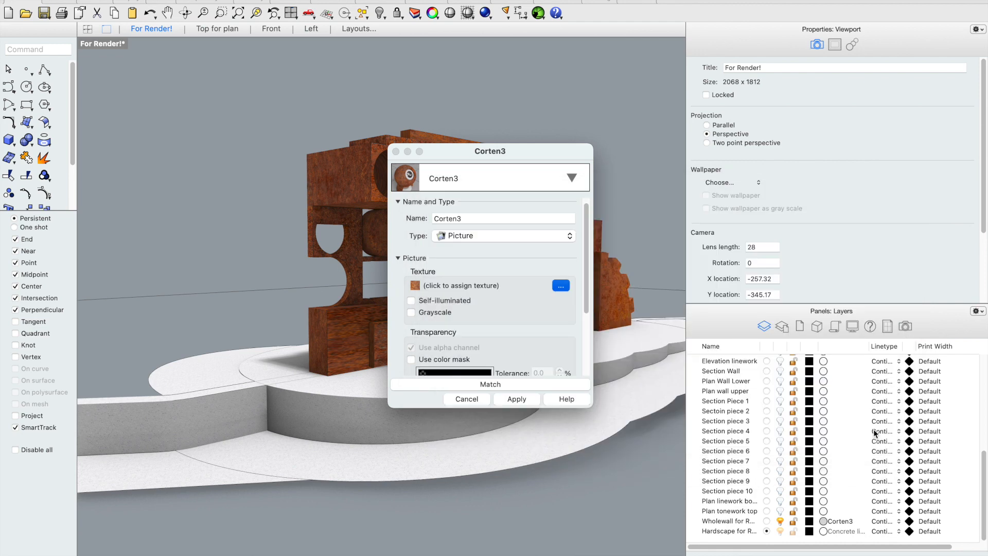
left_click(517, 400)
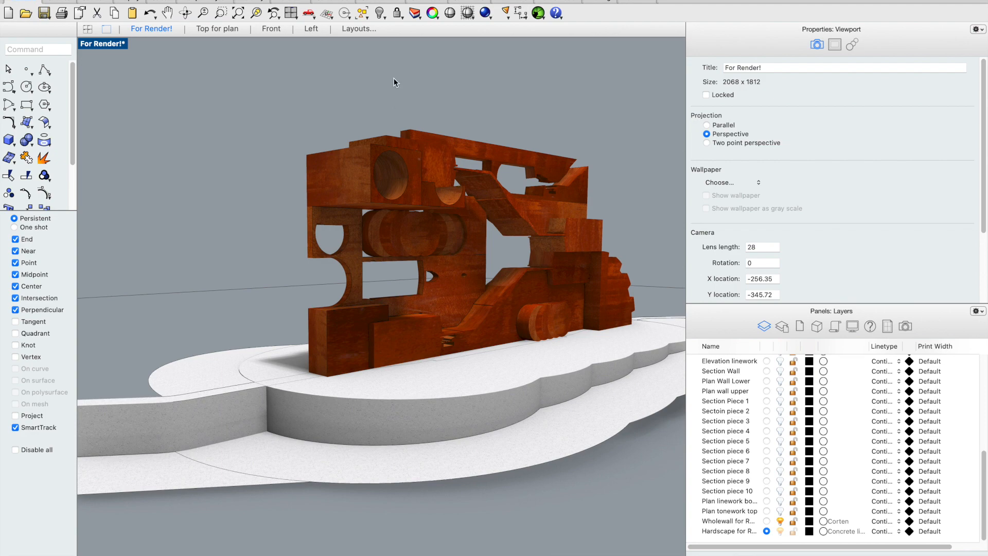
Step: Orbit to check the wall's new corten texture from a lower angle, then restore the For Render! named view
right_click_drag(399, 111, 414, 96)
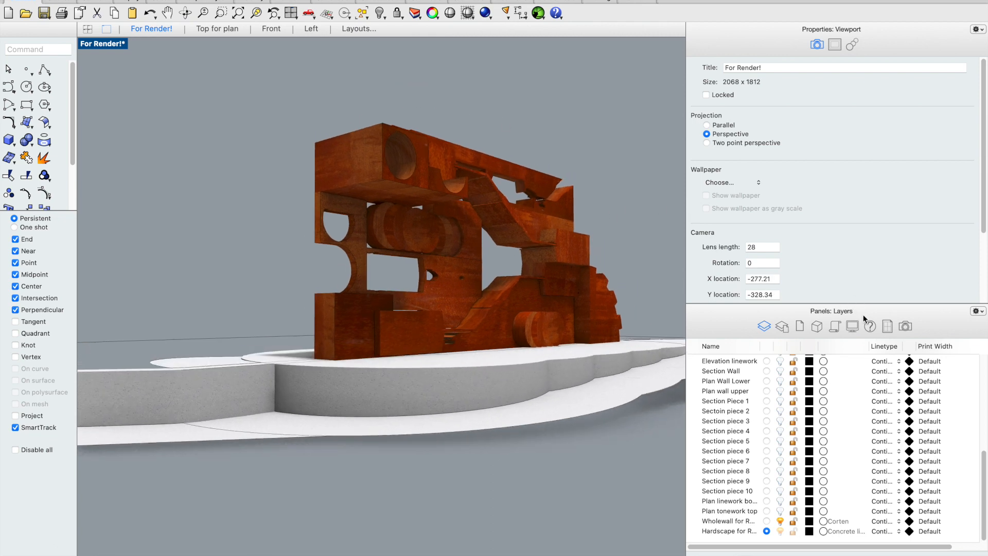
left_click(852, 326)
left_click(906, 326)
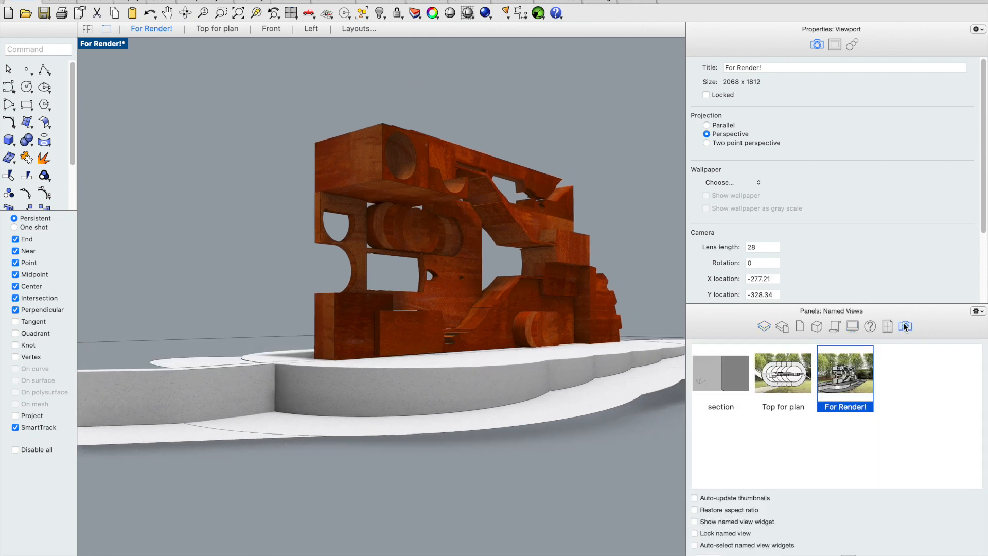
double_click(839, 380)
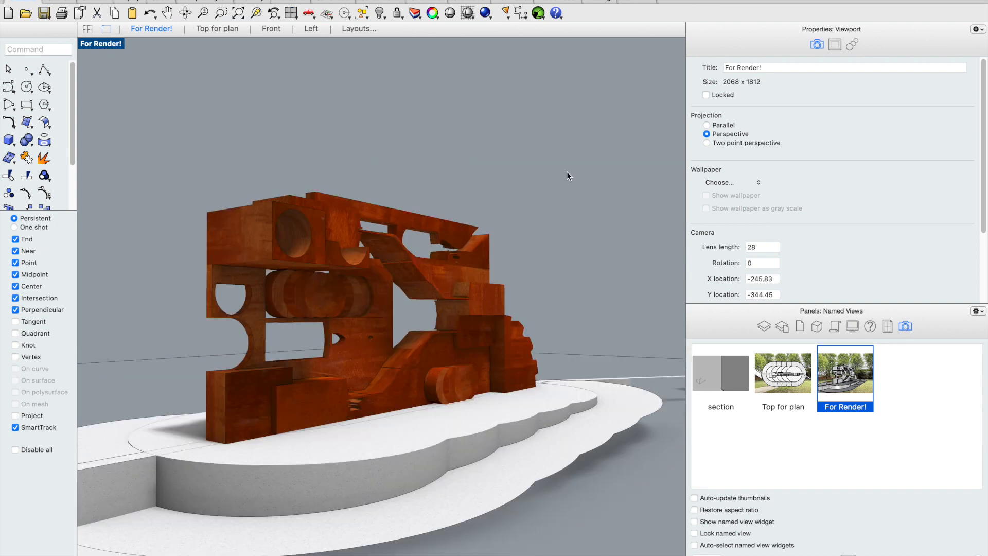
Step: Set the For Render! viewport's image file background to Courtyard.jpg from the Rendering folder inside Demos
left_click(764, 326)
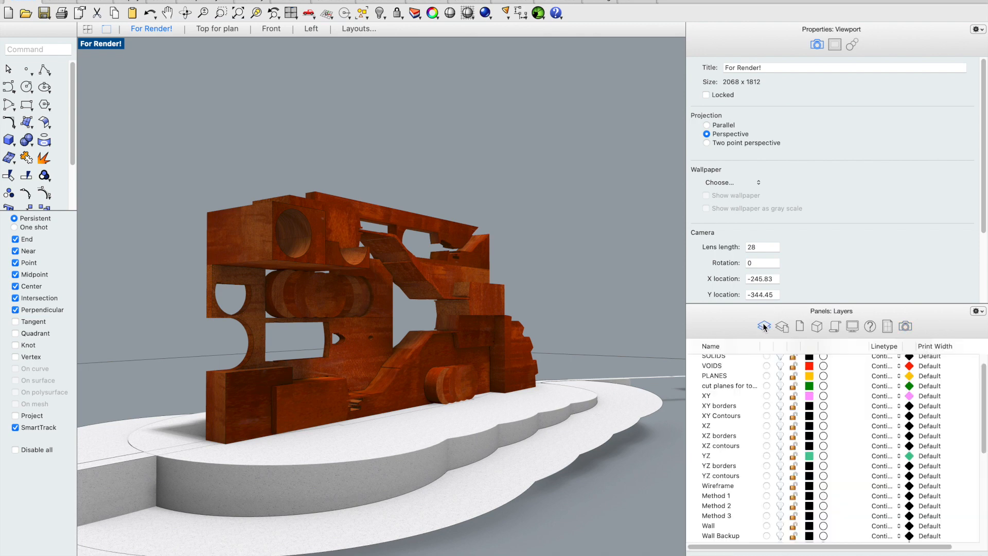
left_click(852, 326)
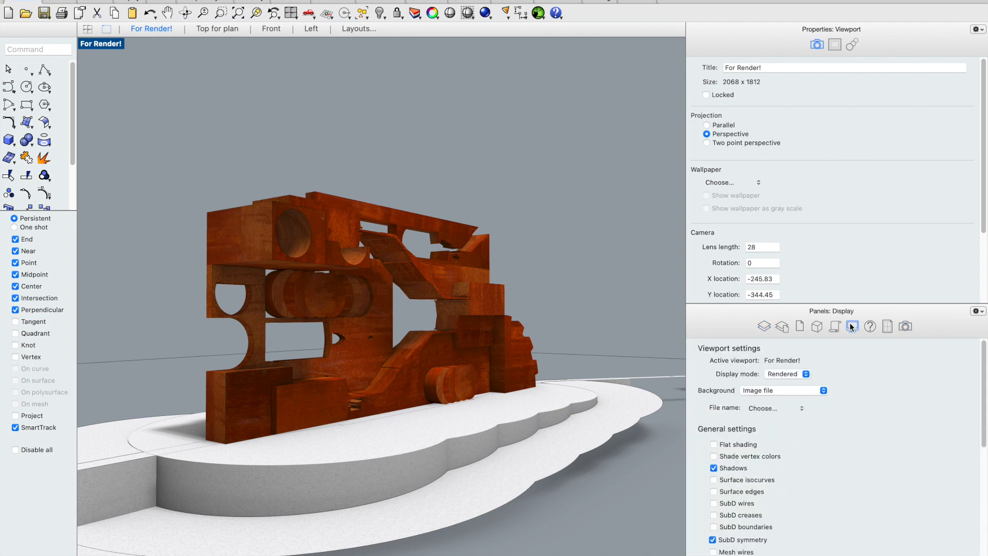
left_click(780, 394)
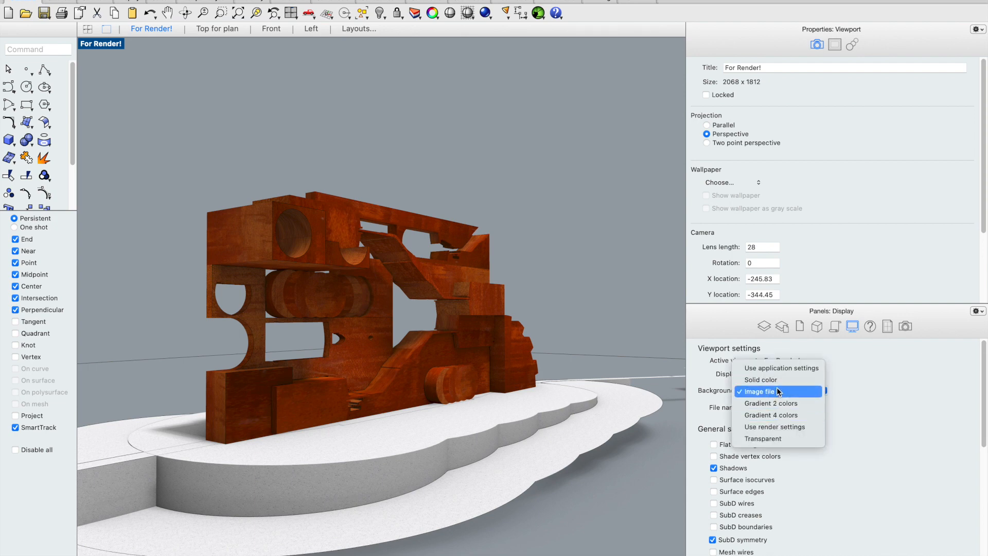
left_click(778, 390)
left_click(773, 407)
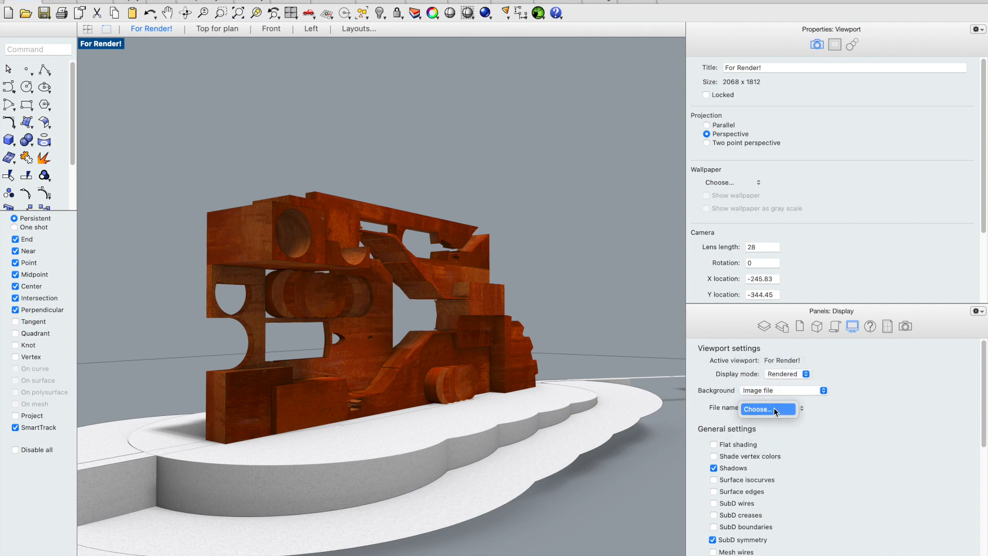
left_click(775, 410)
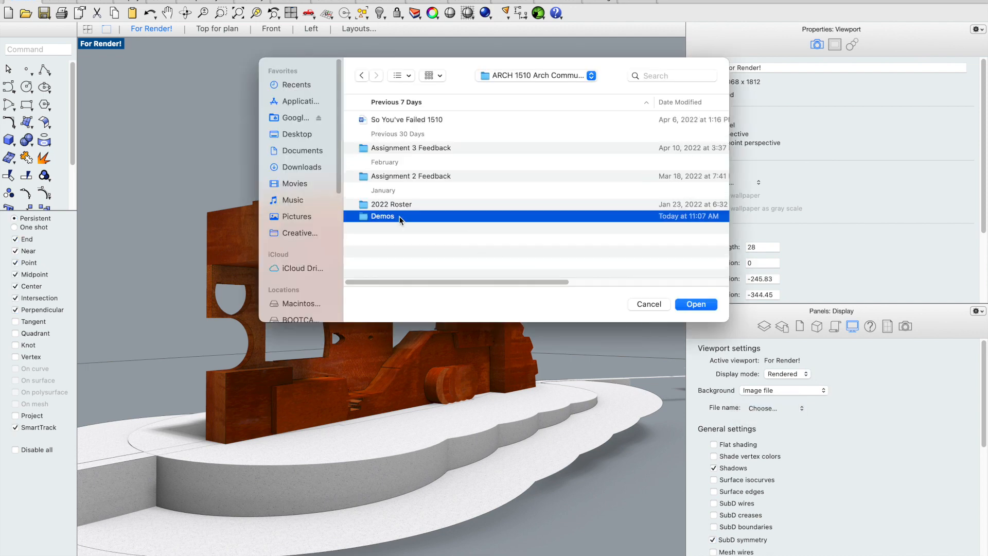
double_click(401, 216)
double_click(410, 132)
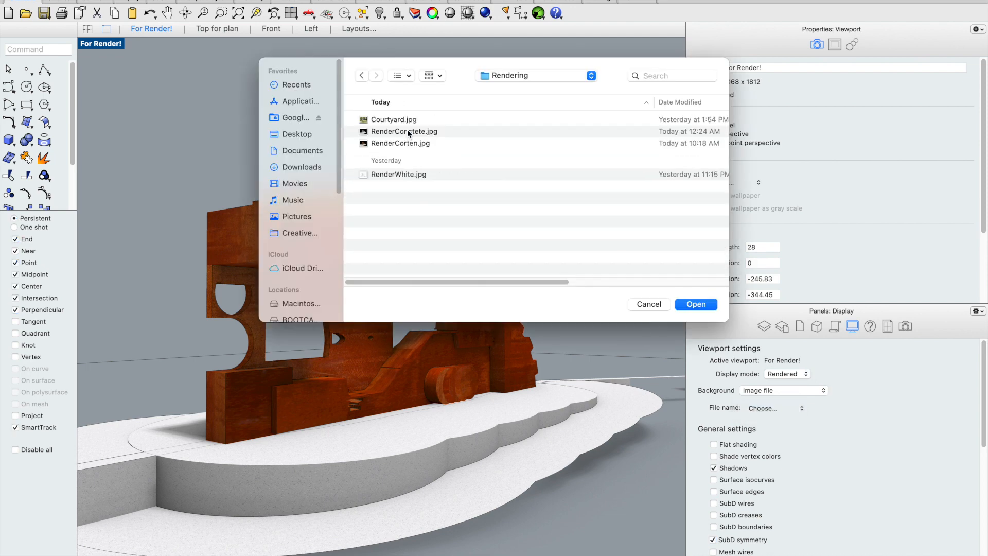
left_click(408, 123)
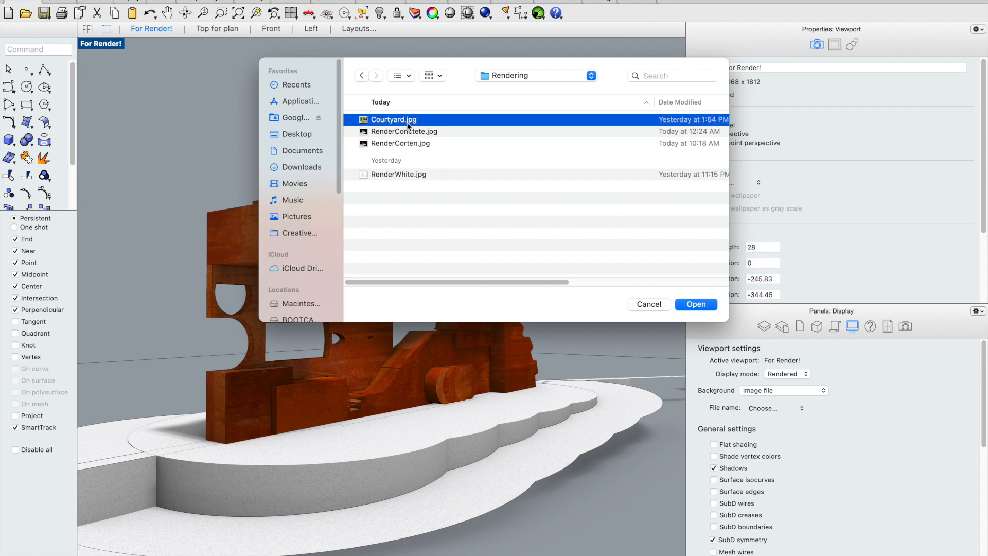
left_click(712, 307)
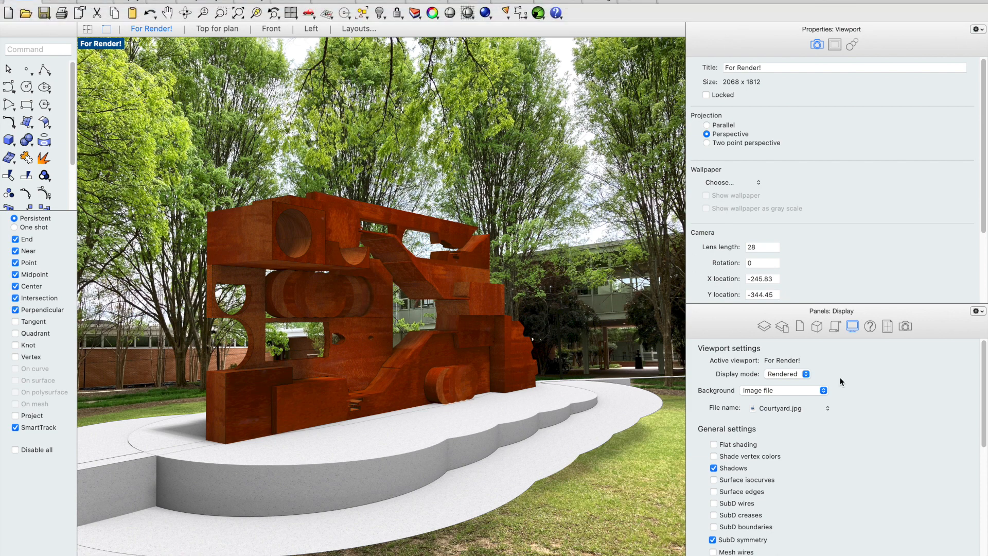
Step: Switch the For Render! viewport's background to Solid color in Rendered display mode
left_click(787, 375)
left_click(826, 382)
left_click(824, 389)
left_click(812, 381)
left_click(581, 216)
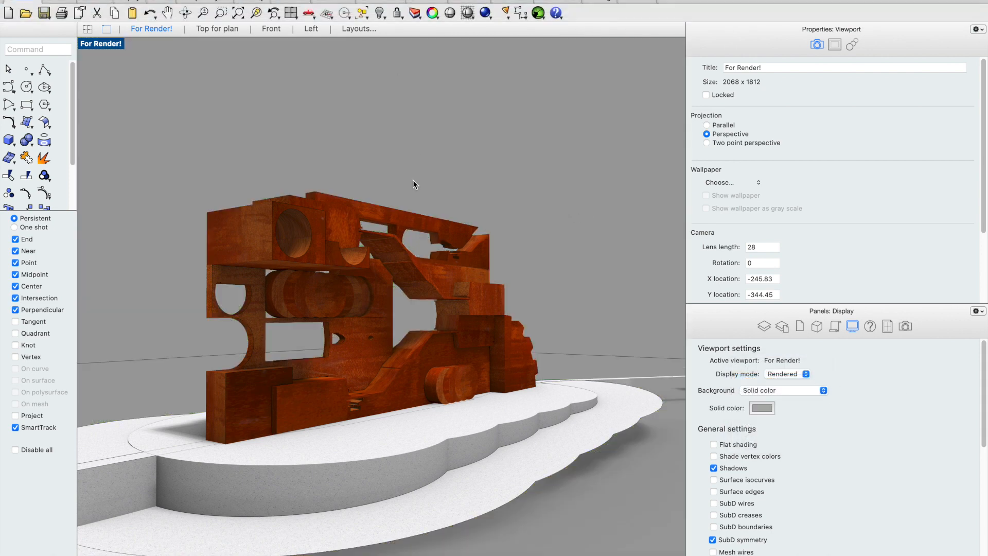
Step: Open the render properties, keeping the dimensions at 3200 x 2400 and the transparent background enabled
mouse_move(421, 1)
mouse_move(297, 1)
left_click(497, 1)
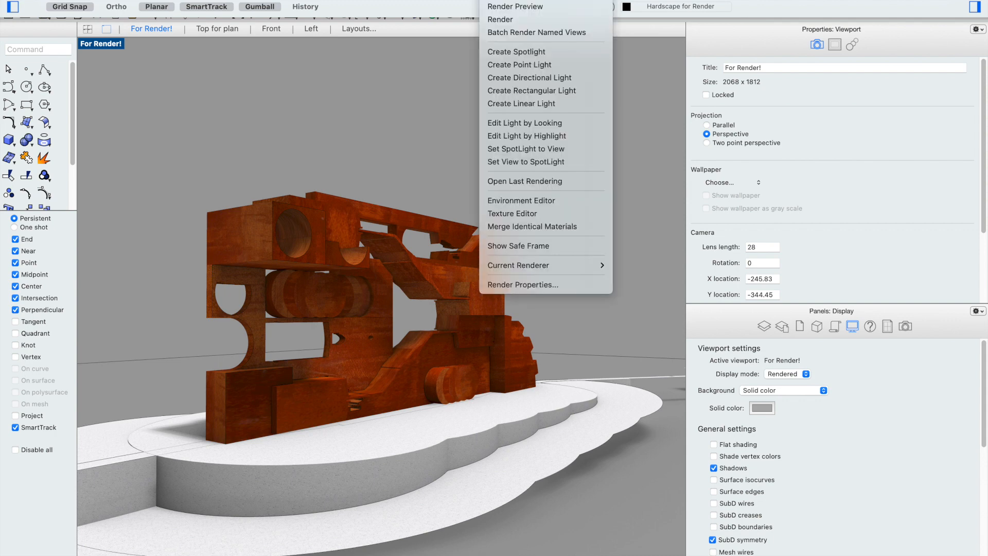
left_click(520, 285)
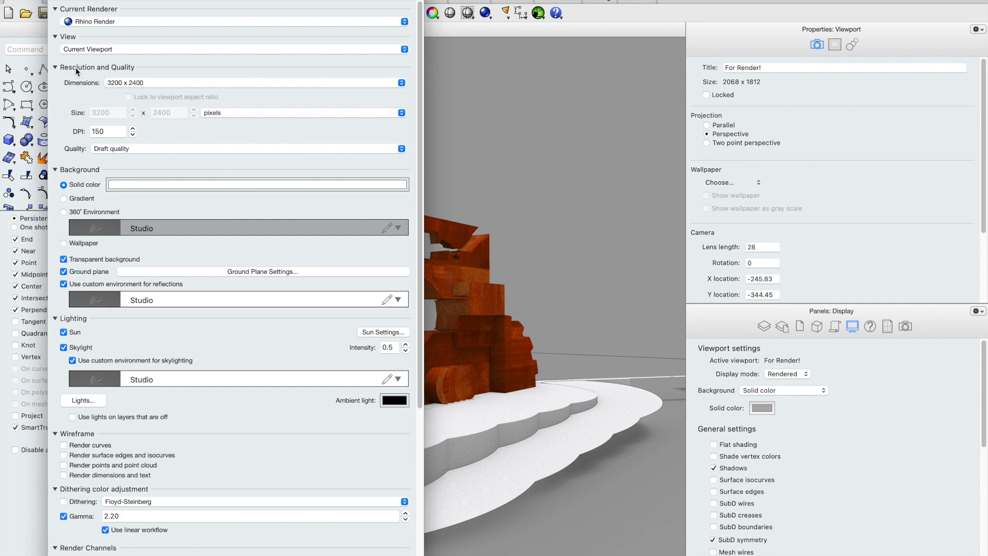
left_click(186, 84)
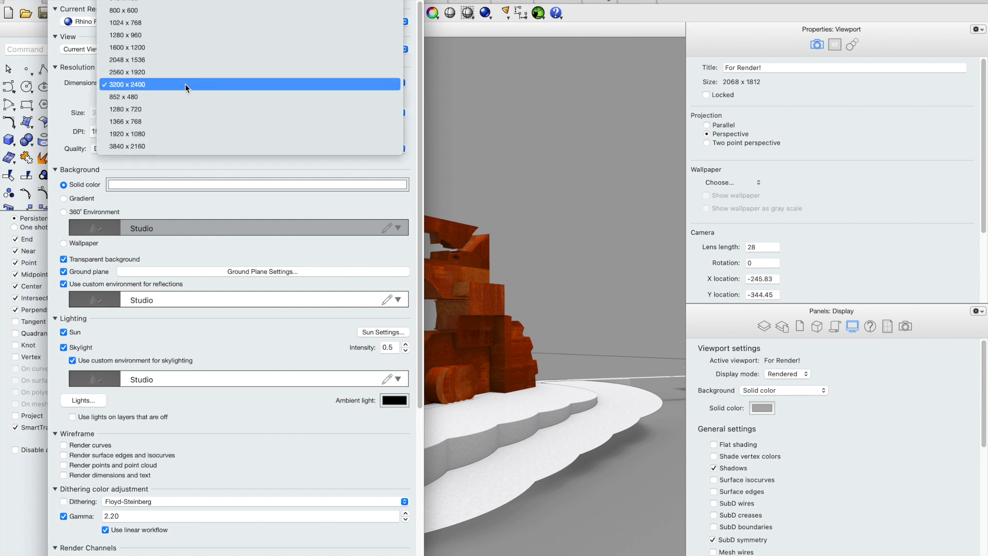
left_click(185, 85)
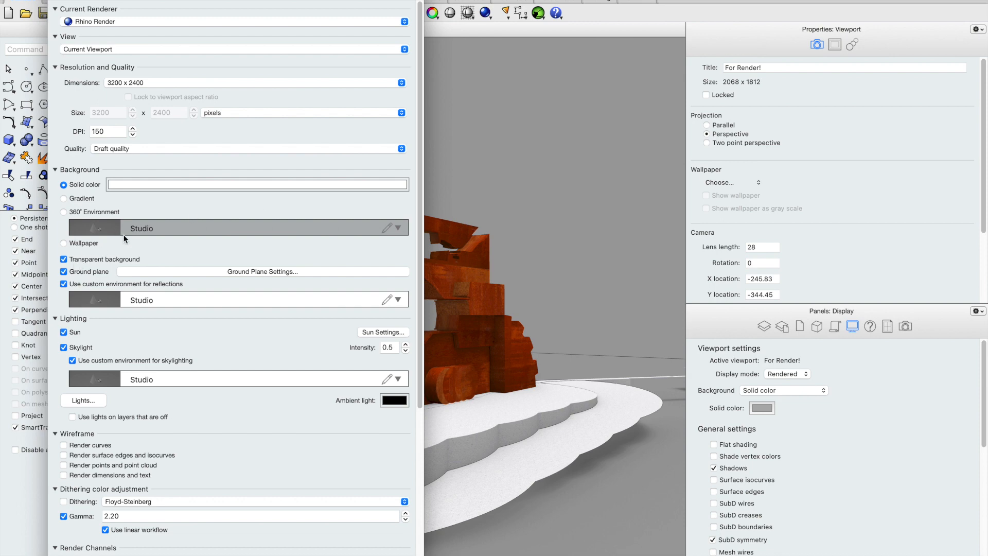
left_click(63, 260)
left_click(63, 260)
Step: Turn the render sun off and back on to compare the lighting on the model, with the render properties window moved aside
left_click(63, 333)
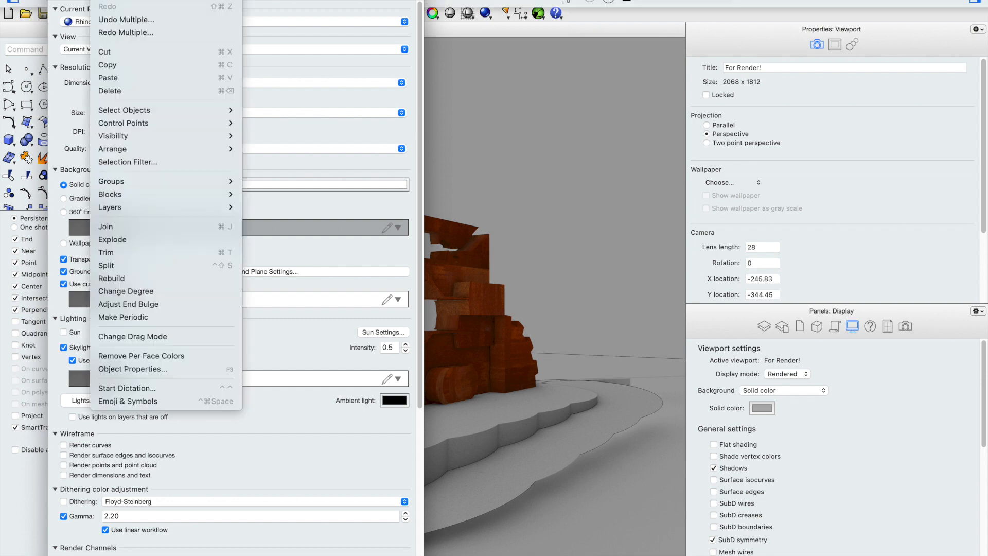
left_click(98, 1)
left_click(98, 1)
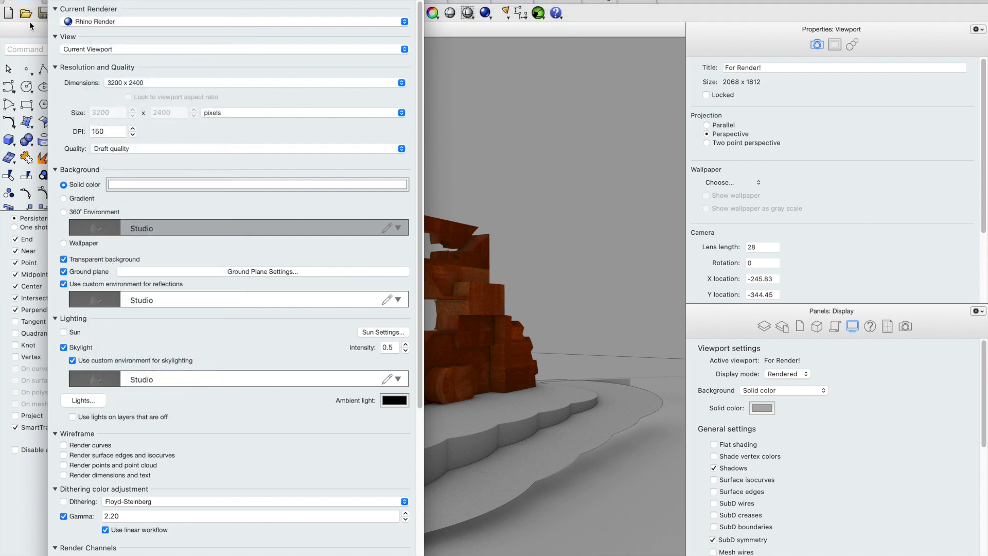
left_click_drag(65, 0, 584, 40)
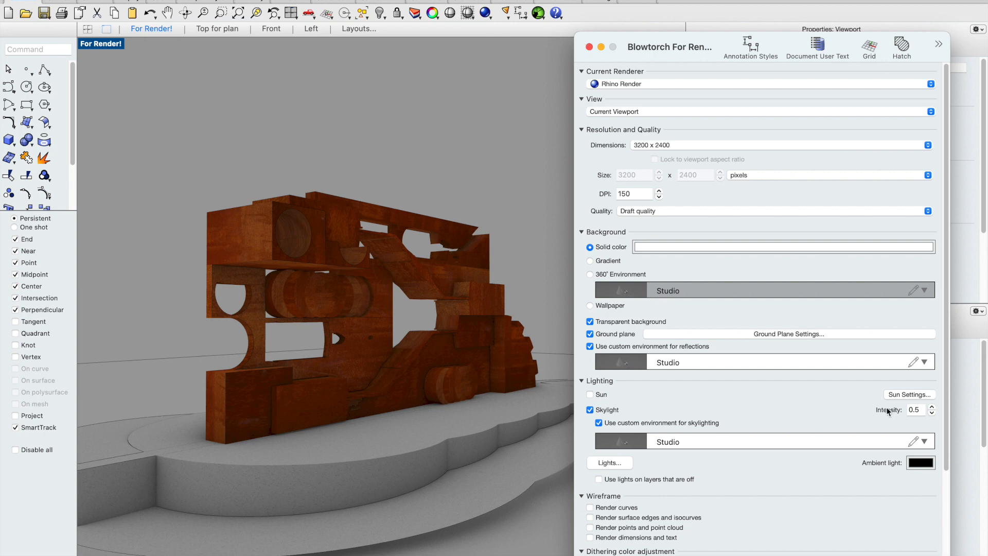
left_click(590, 395)
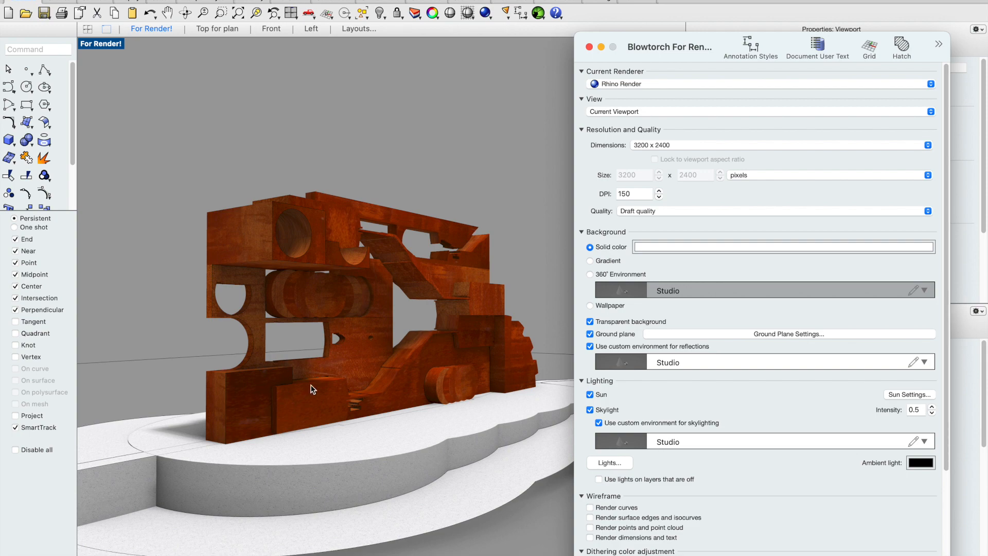
Step: Set the viewport background back to Image file with Courtyard.jpg and move the render properties window clear of the model
left_click_drag(700, 48, 277, 7)
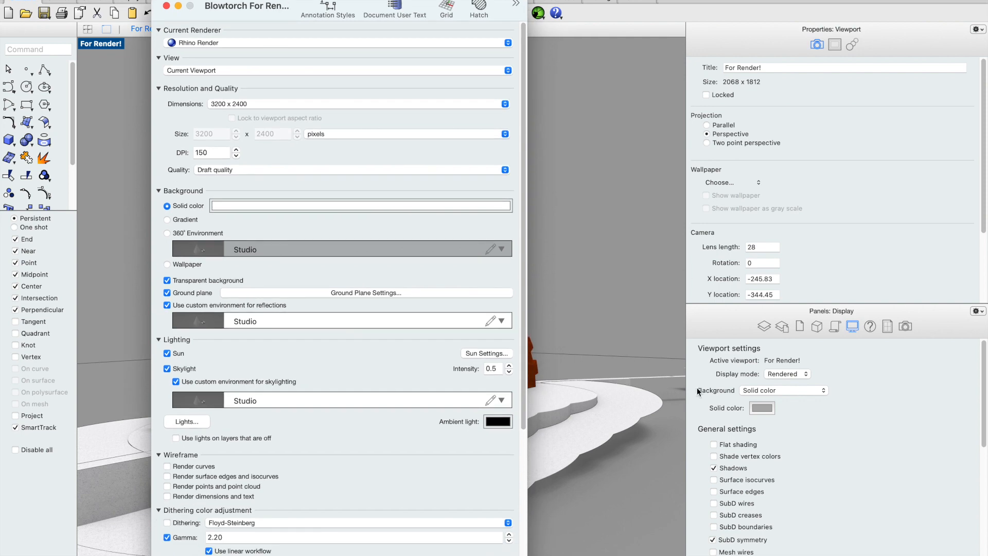
left_click(756, 393)
left_click(761, 404)
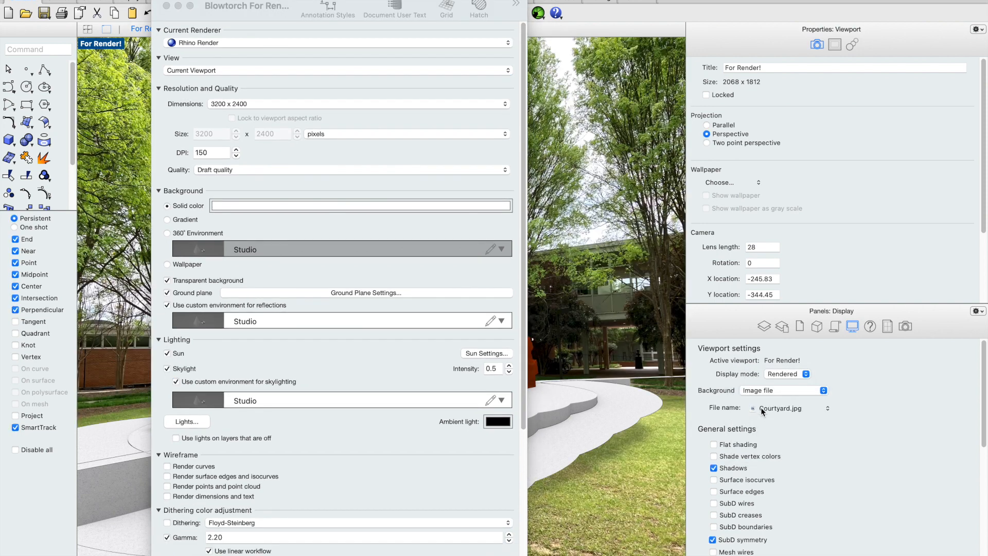
left_click_drag(264, 3, 709, 0)
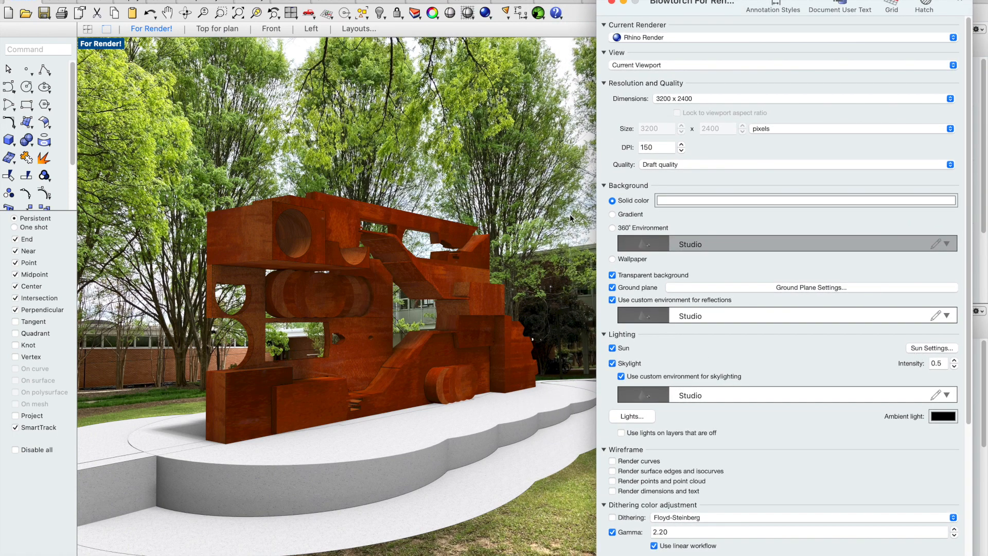
left_click_drag(730, 4, 622, 456)
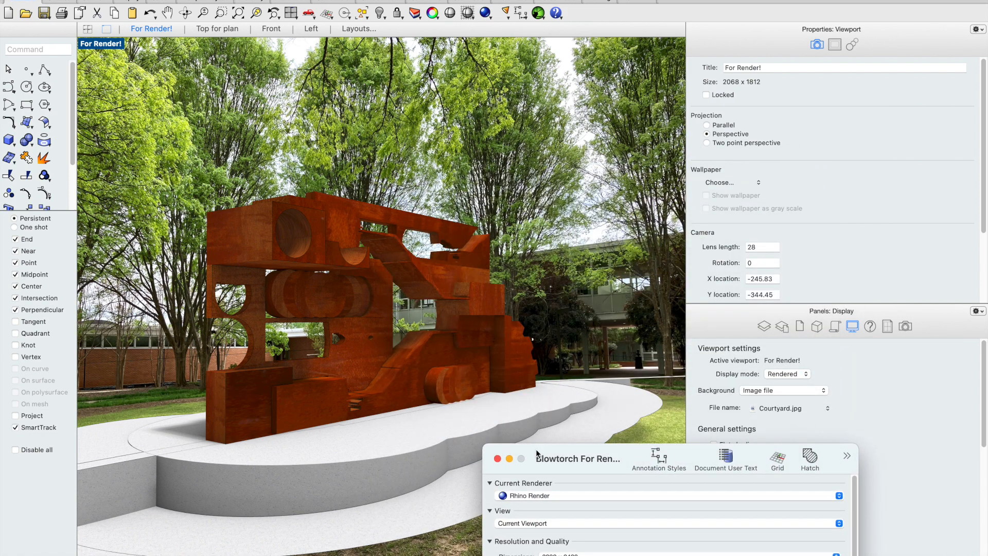
left_click_drag(538, 456, 582, 0)
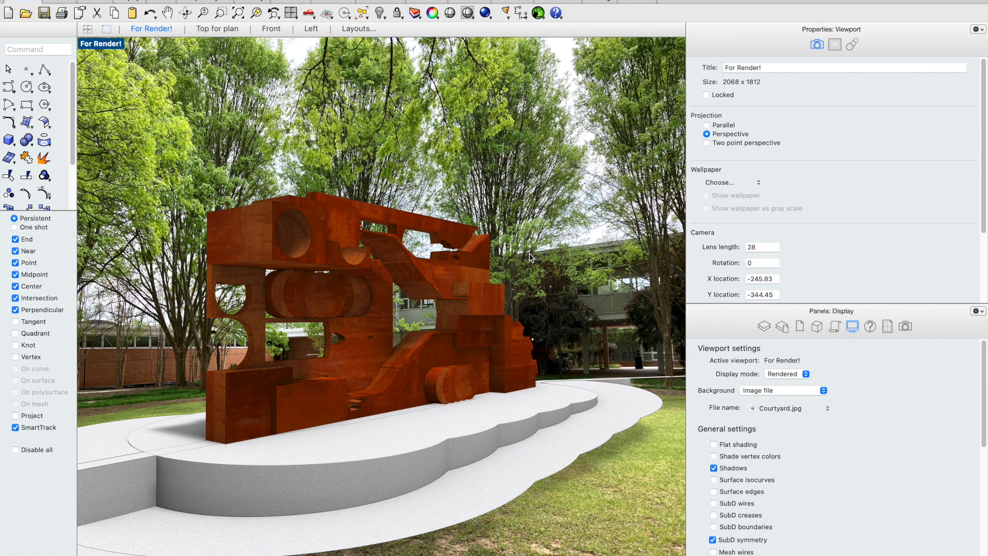
Step: Run a Render Preview of the For Render! viewport, continuing despite the missing image files
mouse_move(387, 1)
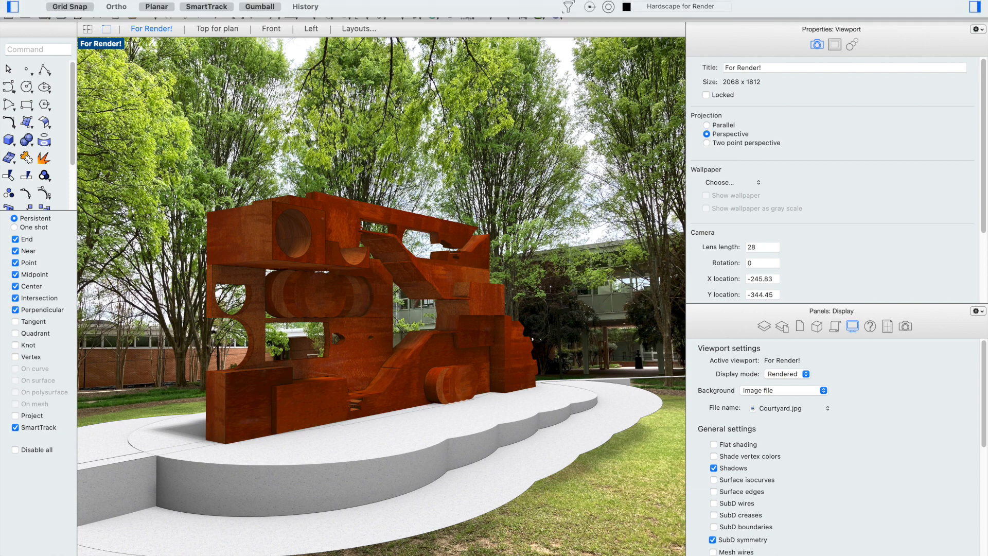
left_click(492, 1)
left_click(510, 8)
left_click(510, 11)
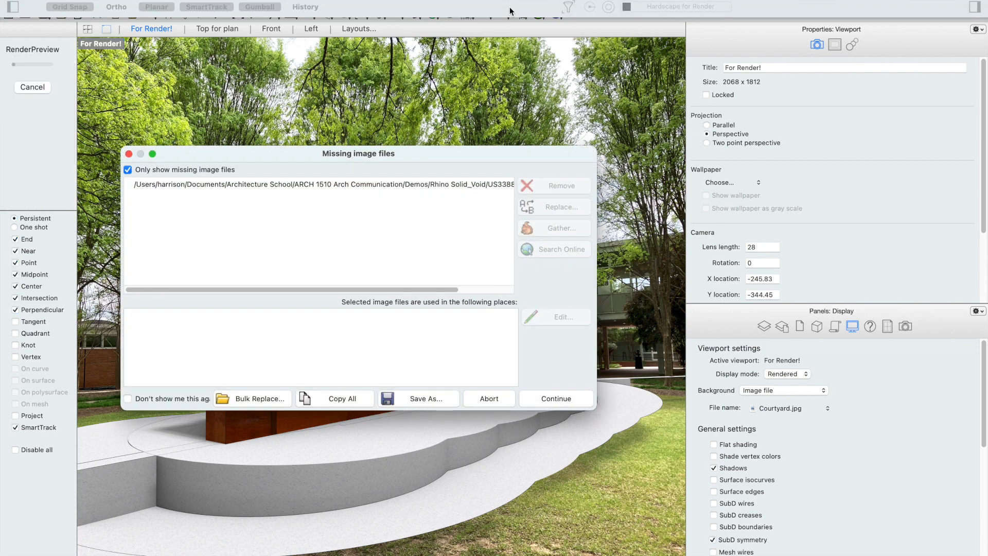
left_click(538, 398)
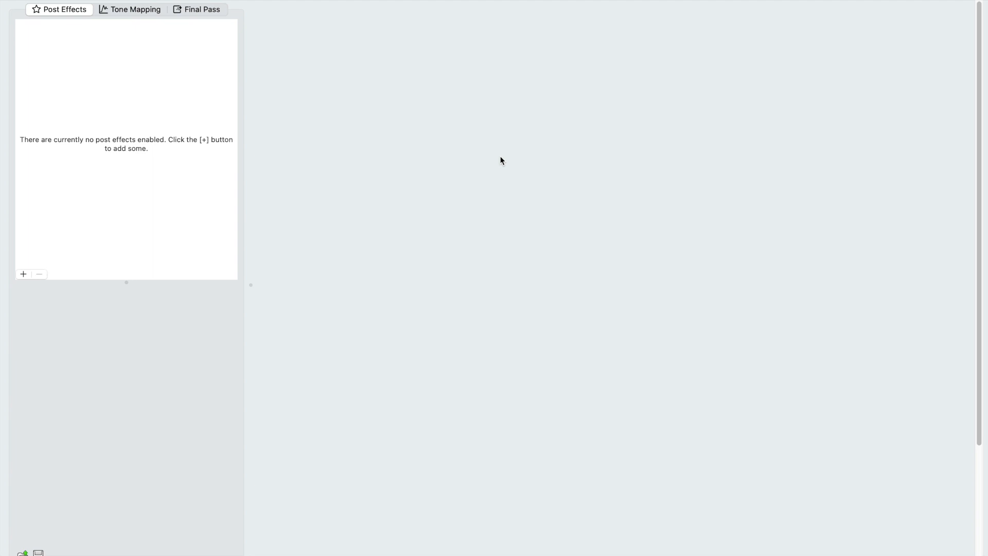
scroll(501, 157, "down", 1)
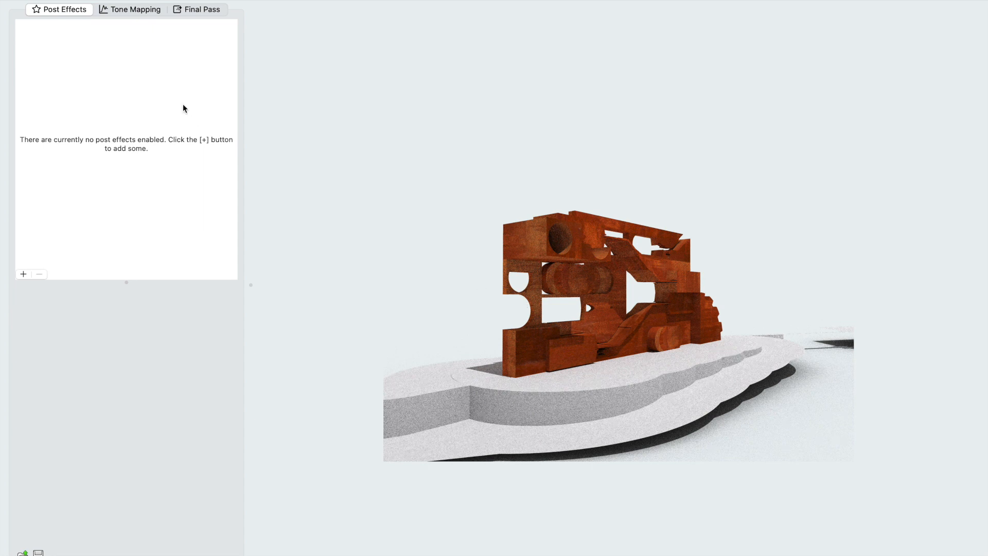
Step: Stop the Render Preview and return to the For Render! viewport
key("Escape")
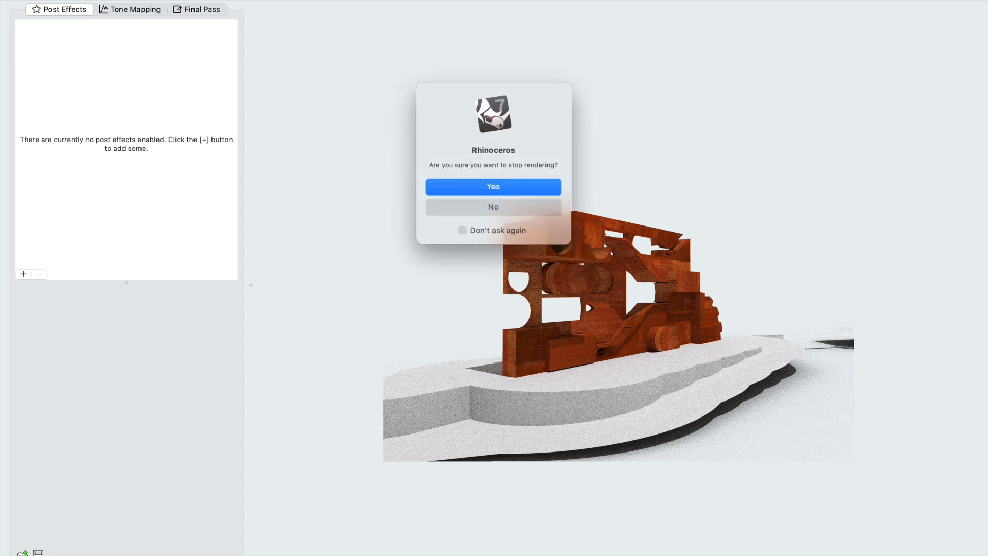
left_click(486, 190)
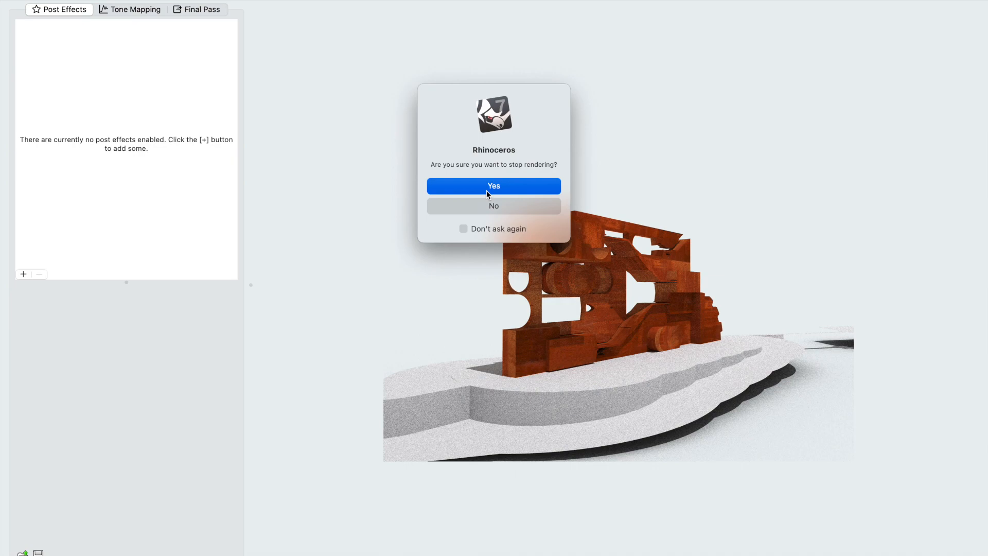
left_click(487, 186)
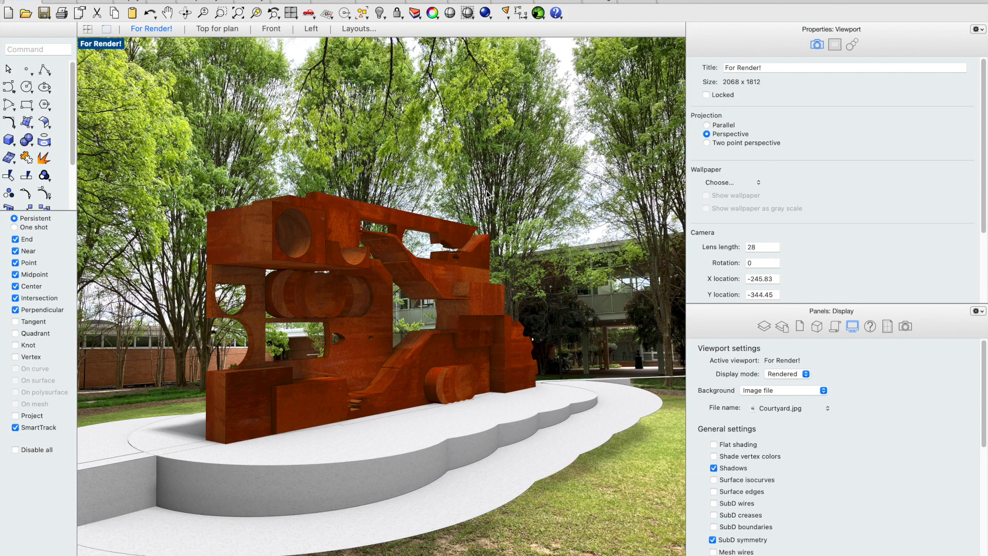
Step: Run a full Render of the For Render! viewport and stop it before it completes
mouse_move(505, 1)
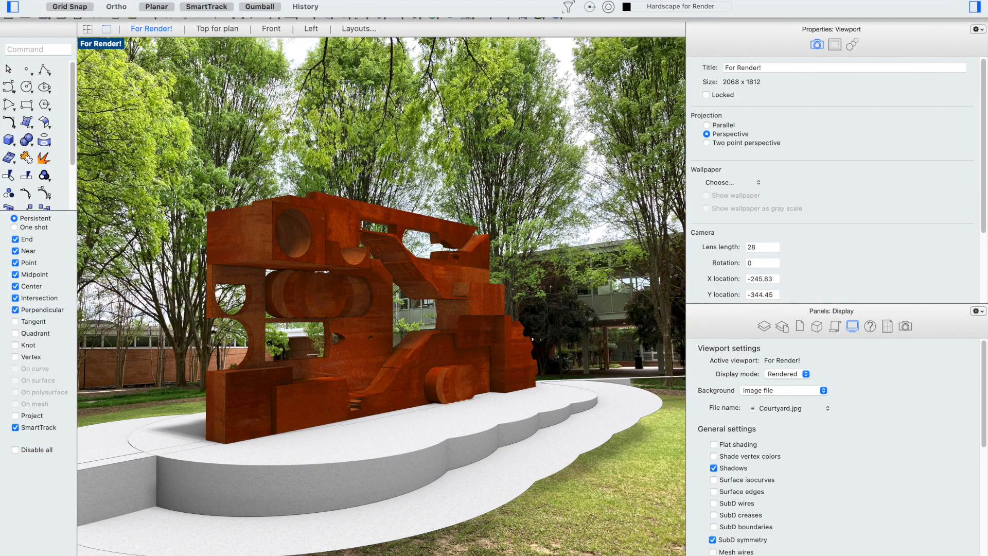
left_click(499, 1)
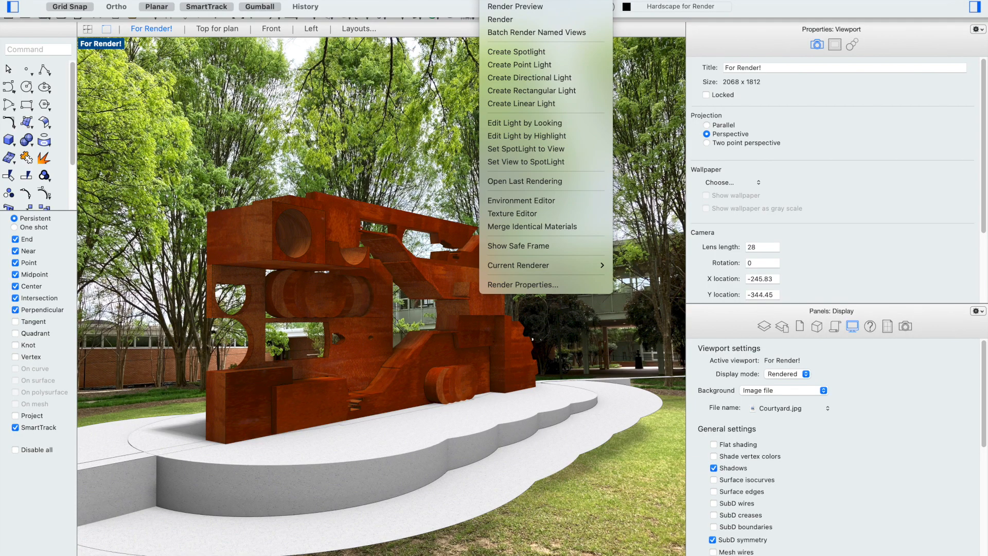
left_click(496, 20)
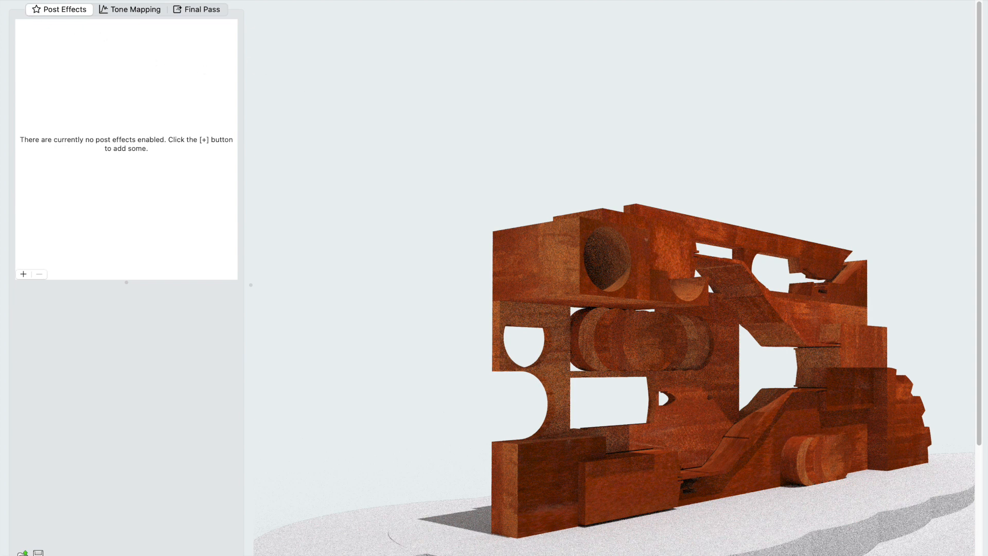
key("Escape")
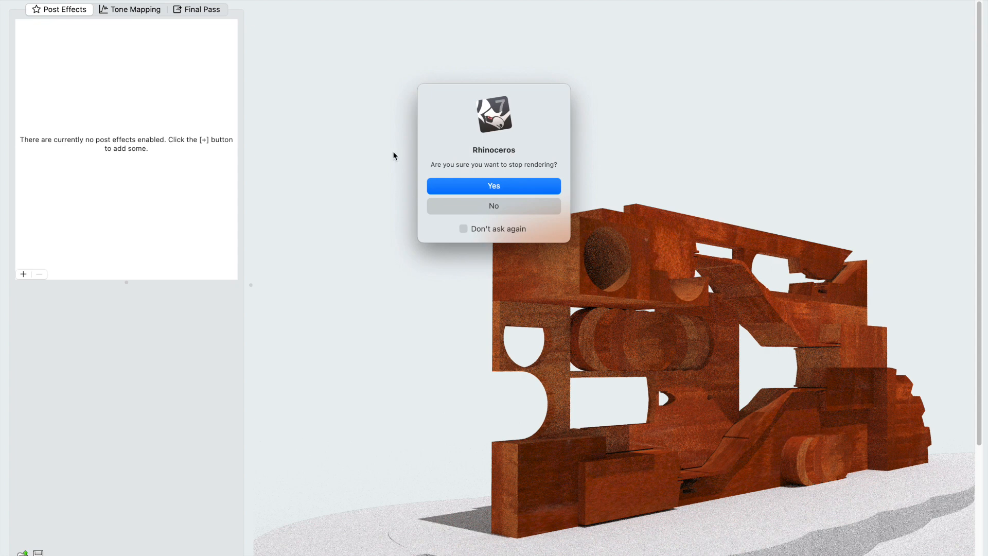
left_click(452, 185)
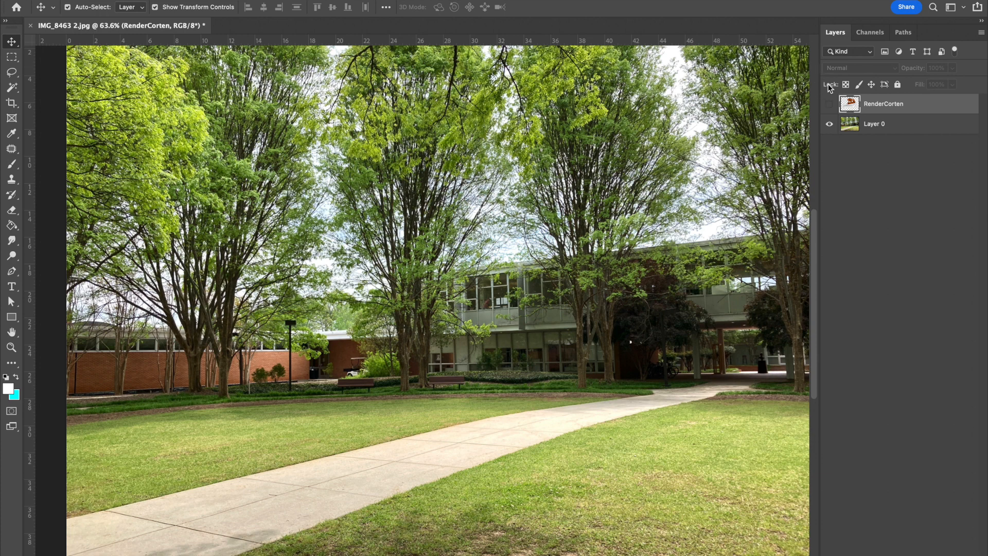
Step: In Photoshop, show the RenderCorten layer and move it so the wall and platform sit on the courtyard lawn
left_click(830, 104)
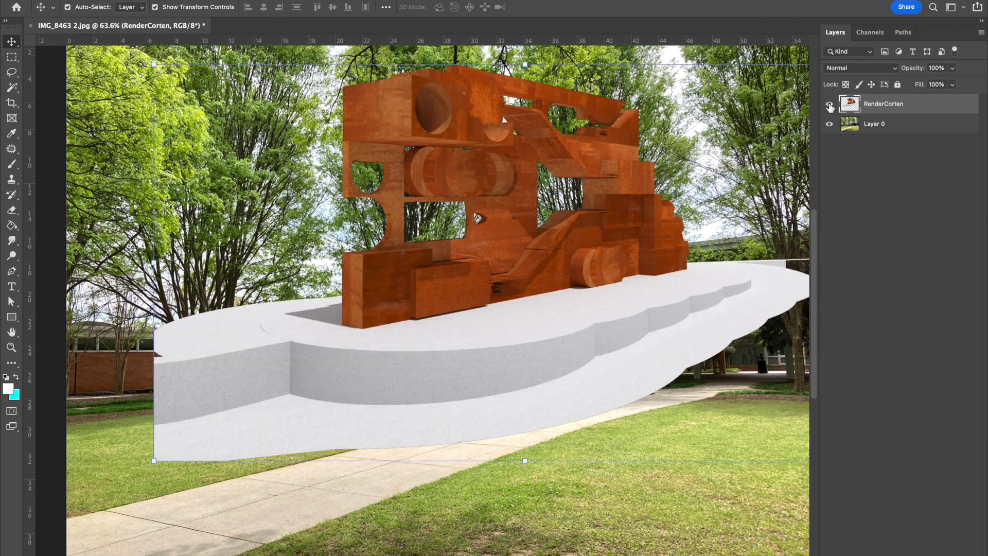
left_click_drag(506, 232, 421, 363)
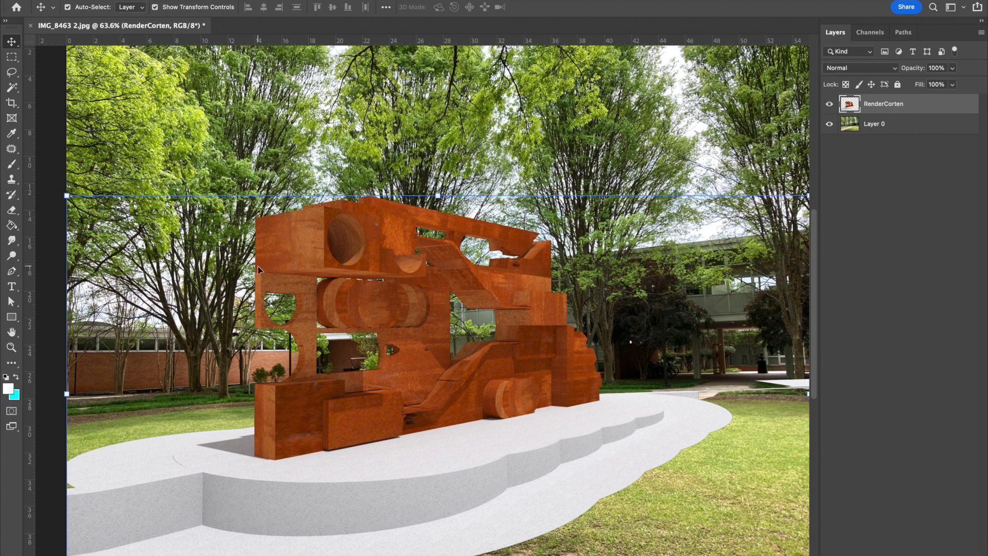
left_click(245, 273)
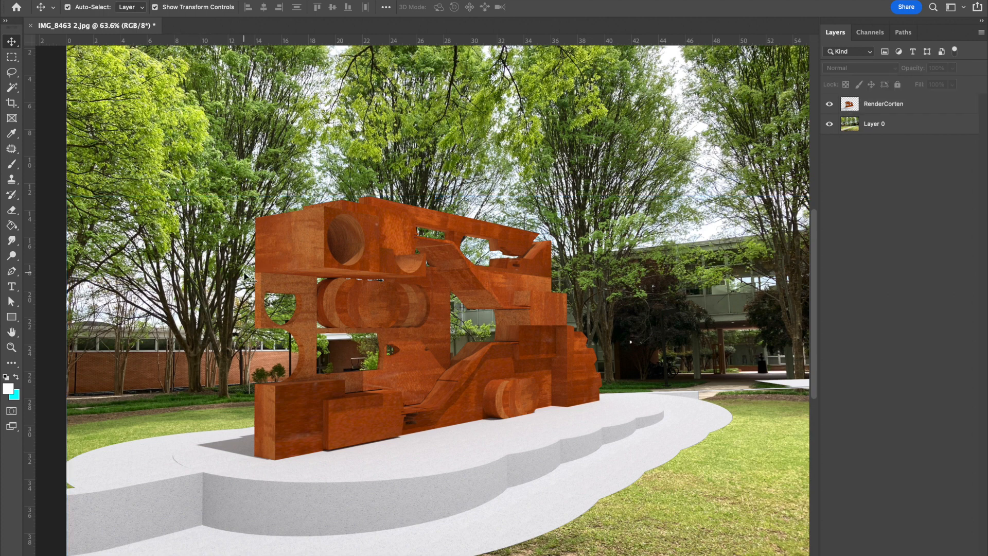
Step: Lower the opacity of the courtyard photo on Layer 0 to fade it behind the render
left_click(895, 130)
left_click(952, 68)
mouse_move(955, 81)
left_mouse_down()
mouse_move(927, 82)
mouse_move(939, 83)
left_mouse_up()
left_click(910, 508)
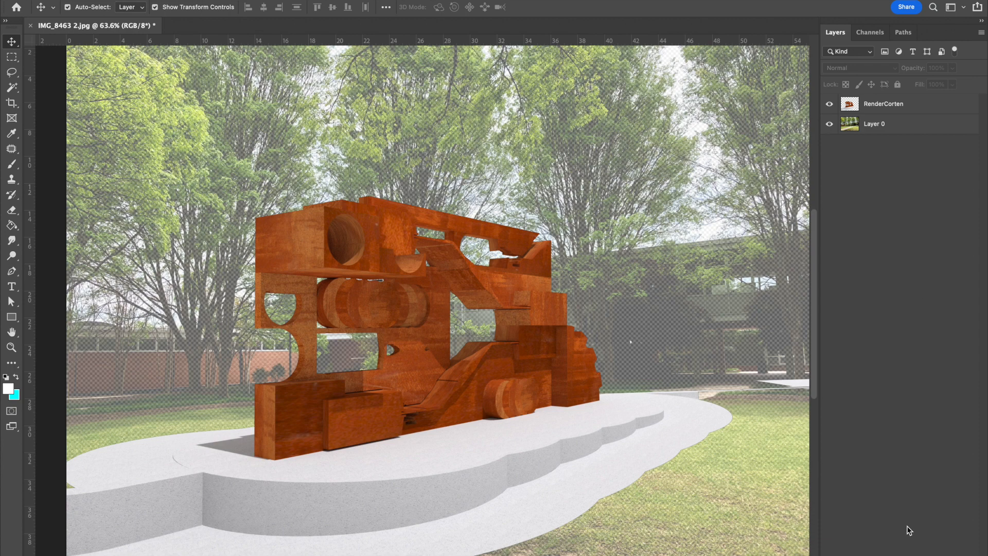
Step: Add a white (ffffff) Solid Color fill layer beneath Layer 0 as a backing for the faded photo
key("super+shift+alt+n")
left_click_drag(879, 105, 888, 164)
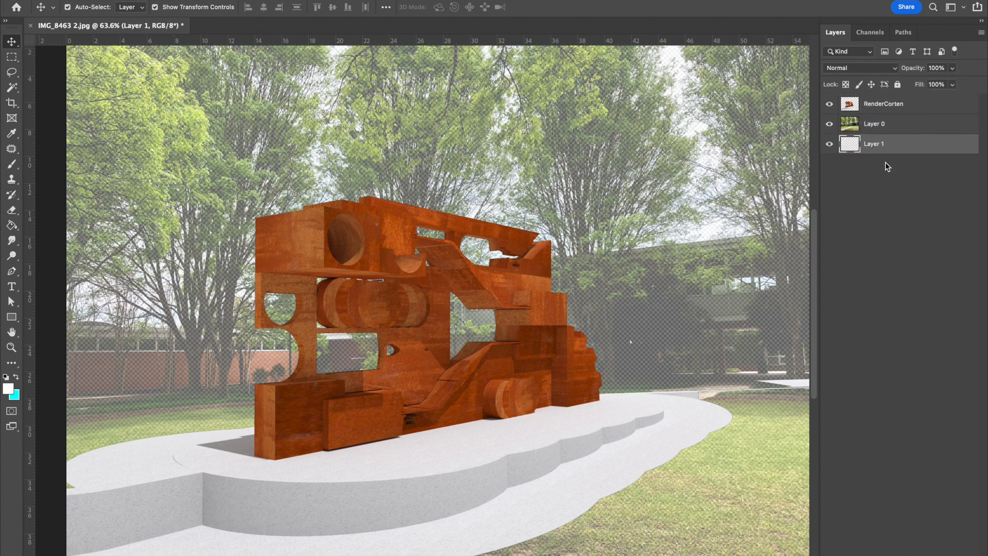
left_click(916, 530)
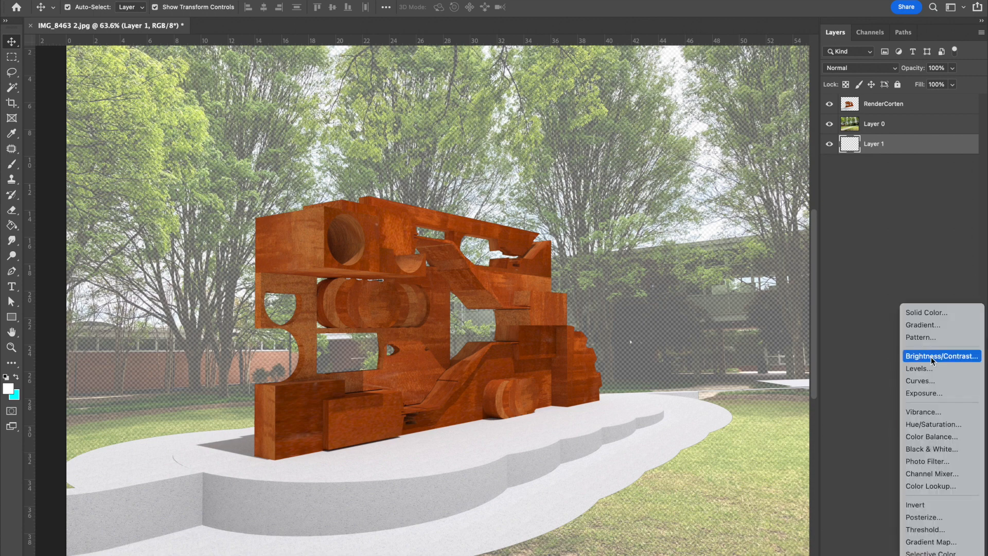
left_click(927, 313)
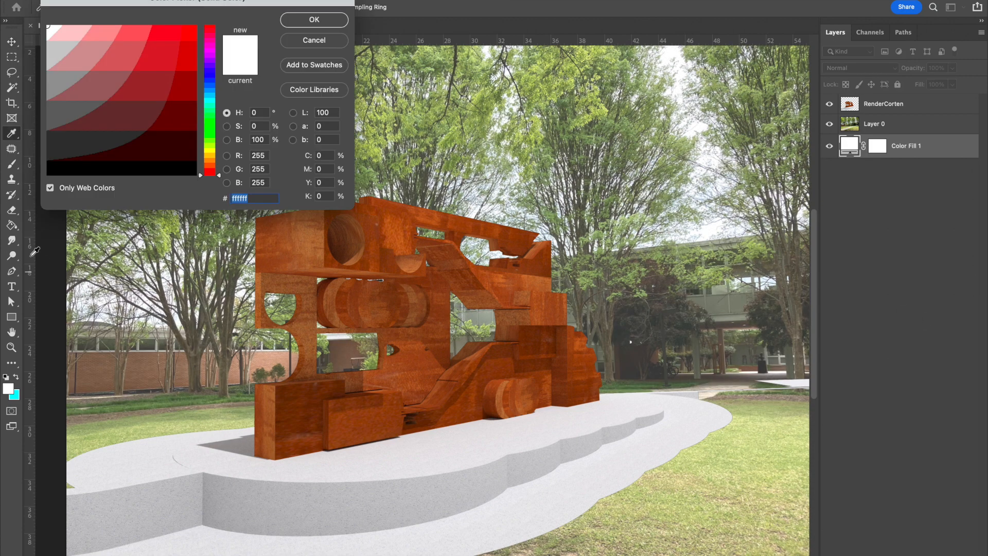
left_click(310, 19)
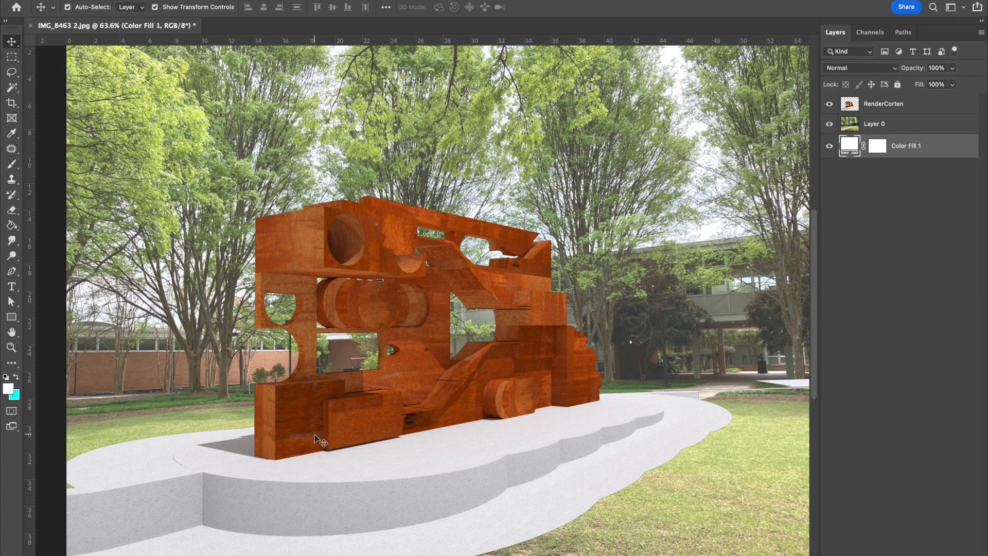
left_click(929, 239)
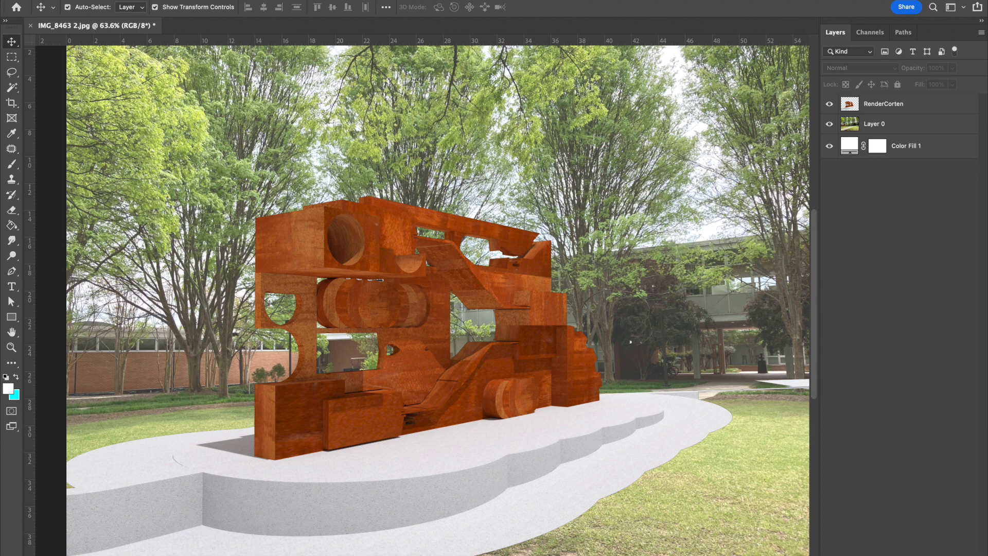
Step: Add a Gradient Map adjustment layer above the RenderCorten layer
key("shift+alt+super+n")
key("super+z")
left_click(915, 555)
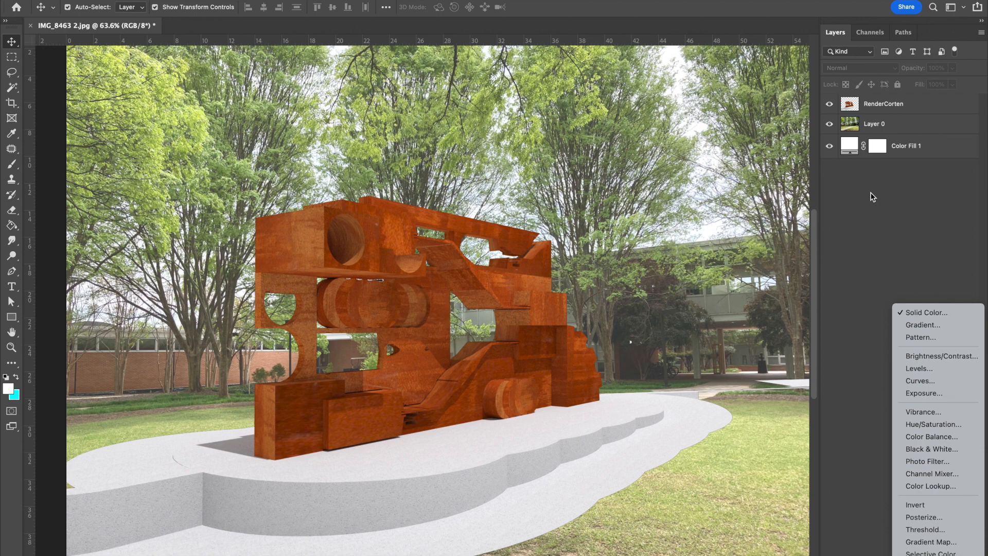
left_click(942, 542)
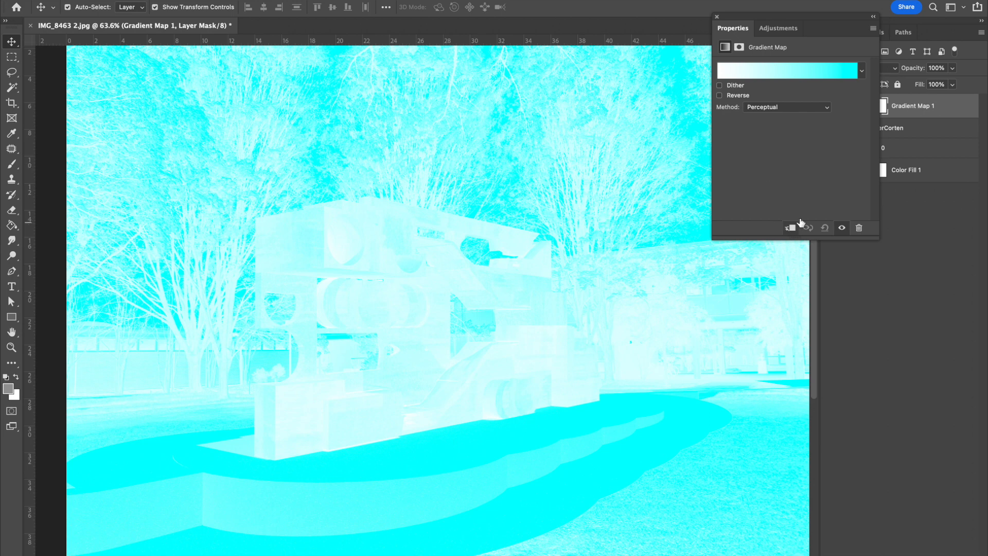
Step: Edit the Gradient Map to run from black at location 0% to white at location 100%
left_click(799, 75)
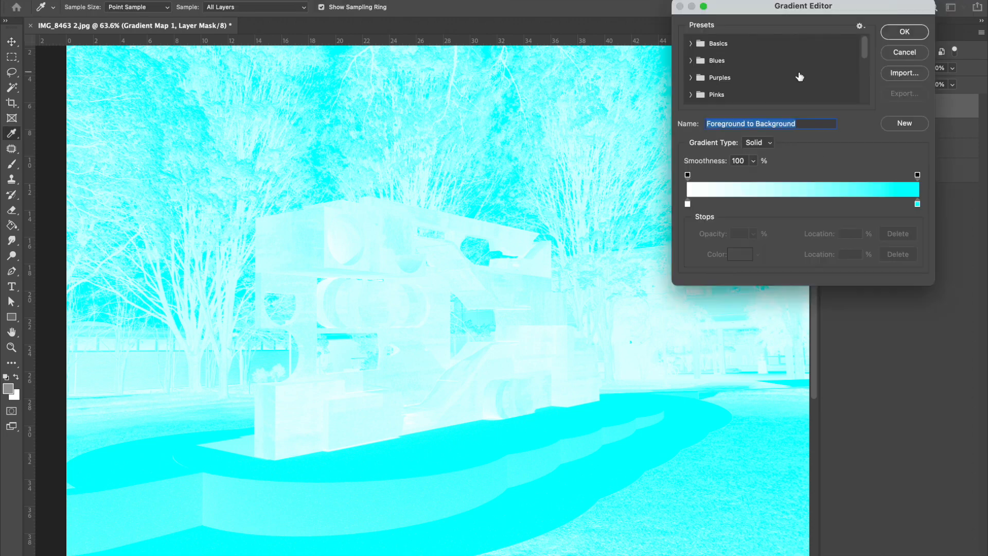
left_click(918, 205)
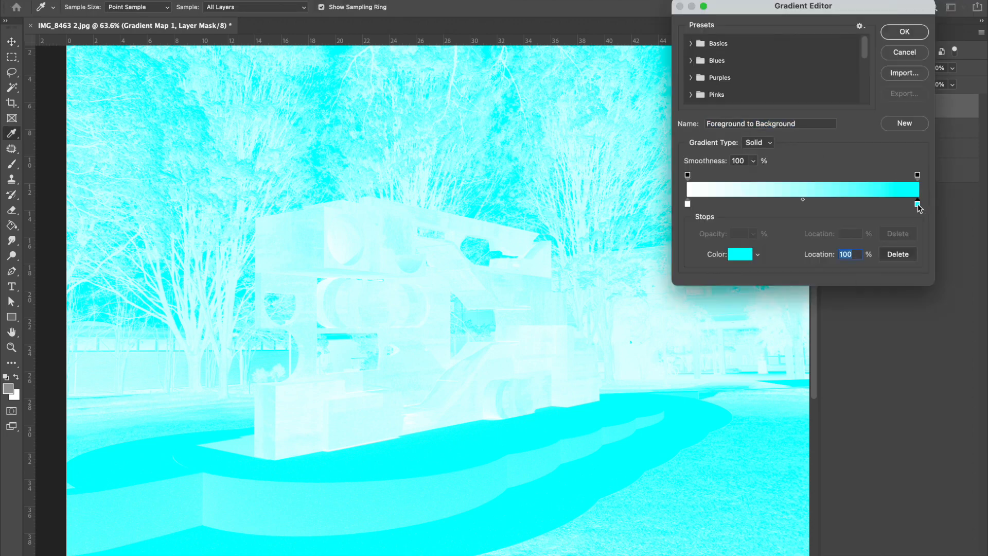
double_click(918, 204)
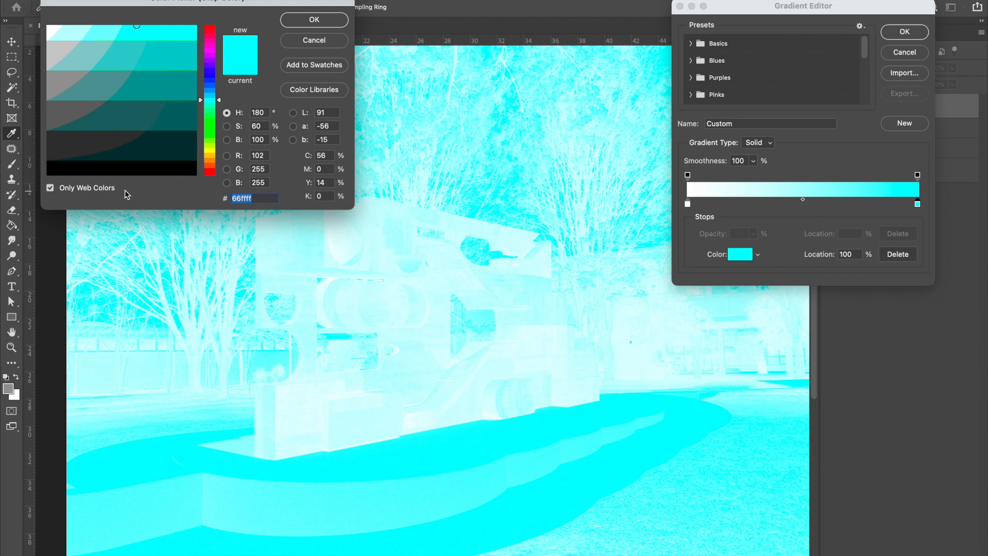
left_click(147, 171)
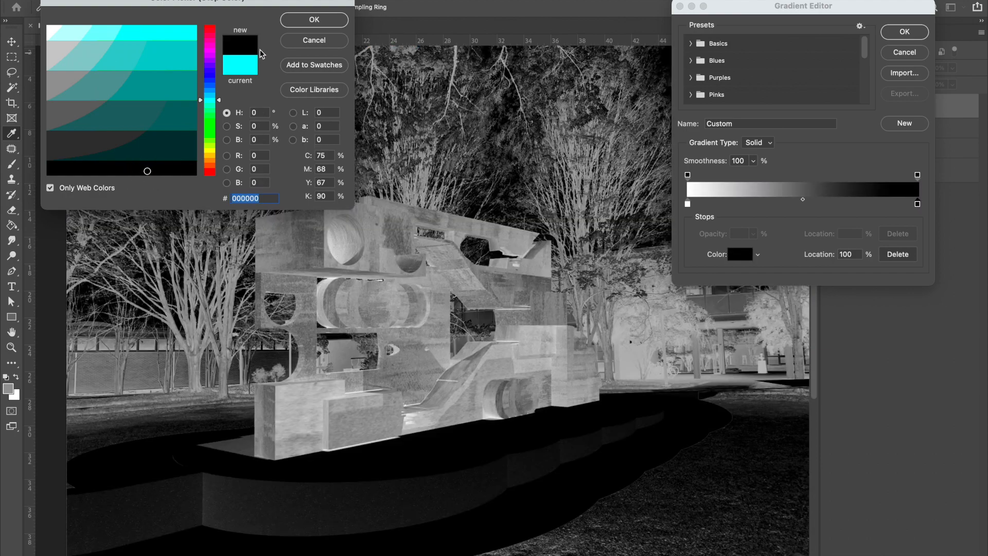
left_click(301, 20)
left_click(689, 204)
mouse_move(688, 205)
left_mouse_down()
mouse_move(867, 204)
mouse_move(700, 219)
mouse_move(713, 205)
mouse_move(687, 204)
left_mouse_up()
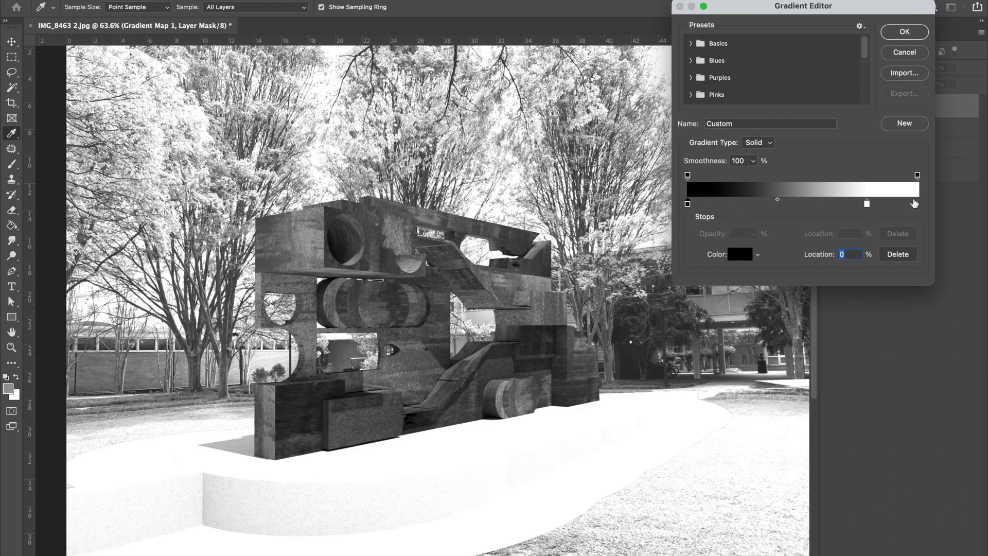
left_click_drag(867, 204, 930, 206)
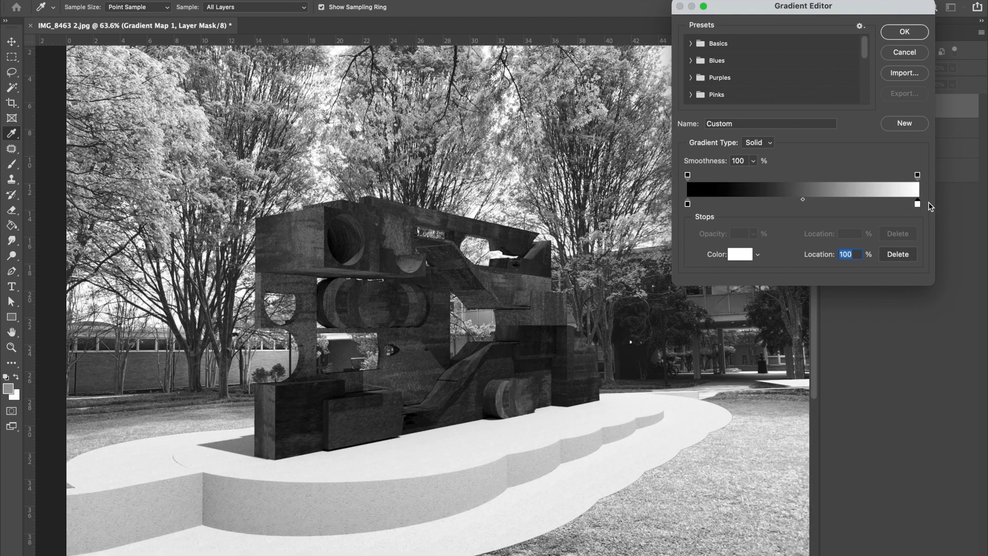
Step: Shift the gradient's midpoint to 38%, apply the gradient and close the adjustment's properties
left_click_drag(803, 200, 781, 204)
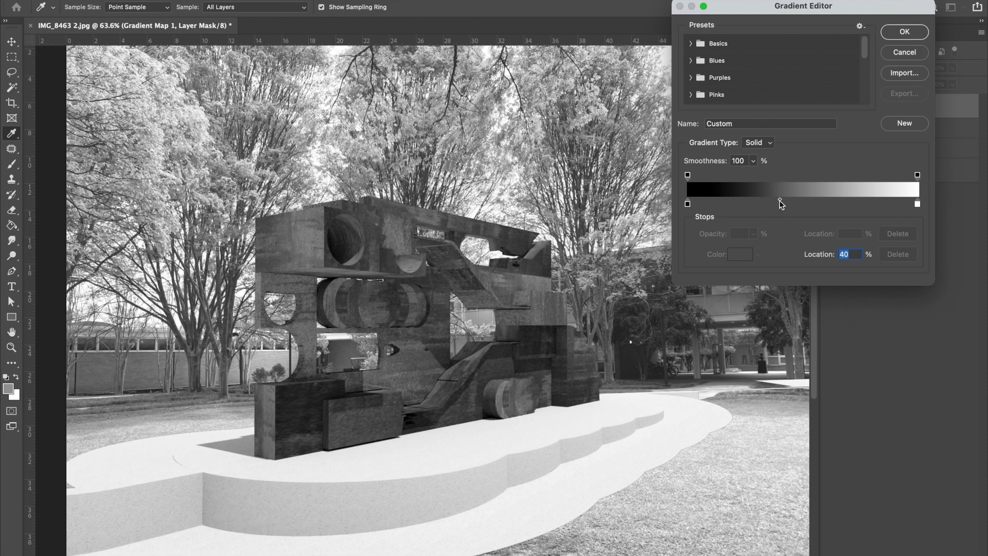
left_click_drag(779, 200, 790, 203)
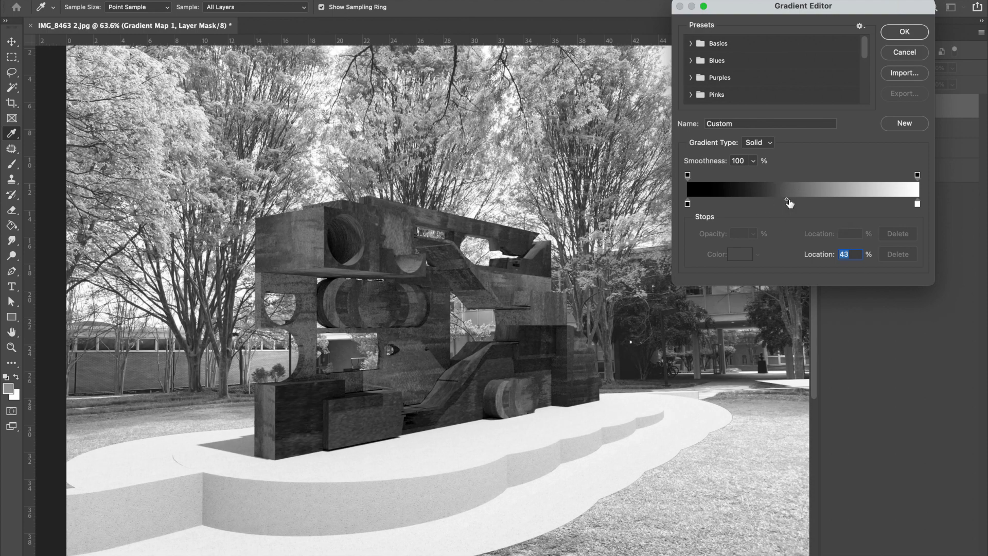
left_click_drag(786, 202, 776, 200)
left_click_drag(821, 6, 645, 87)
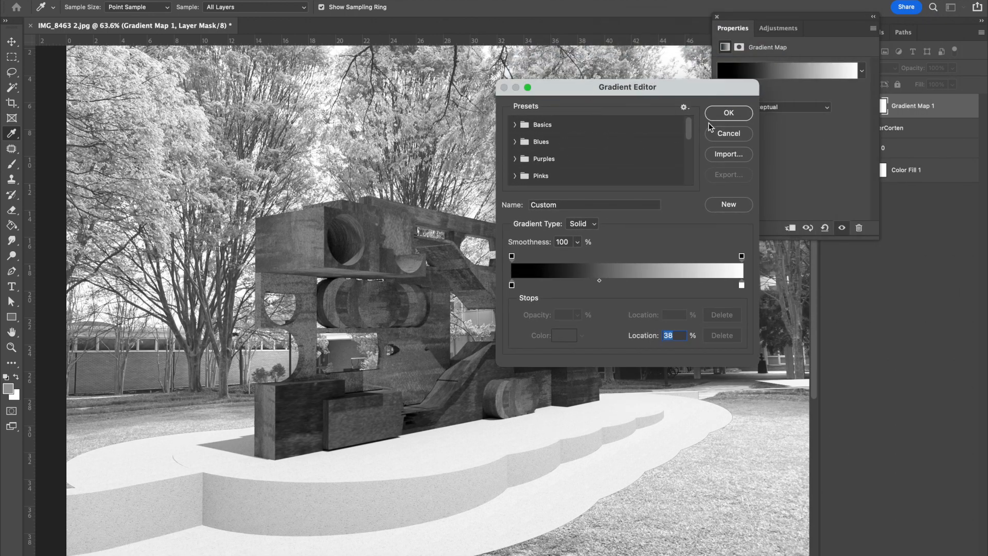
left_click(729, 114)
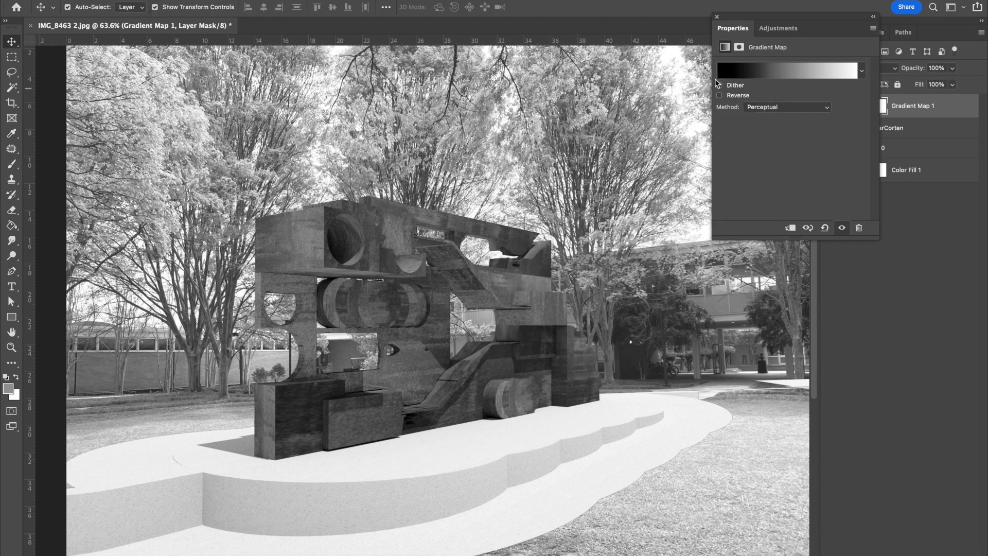
left_click(717, 18)
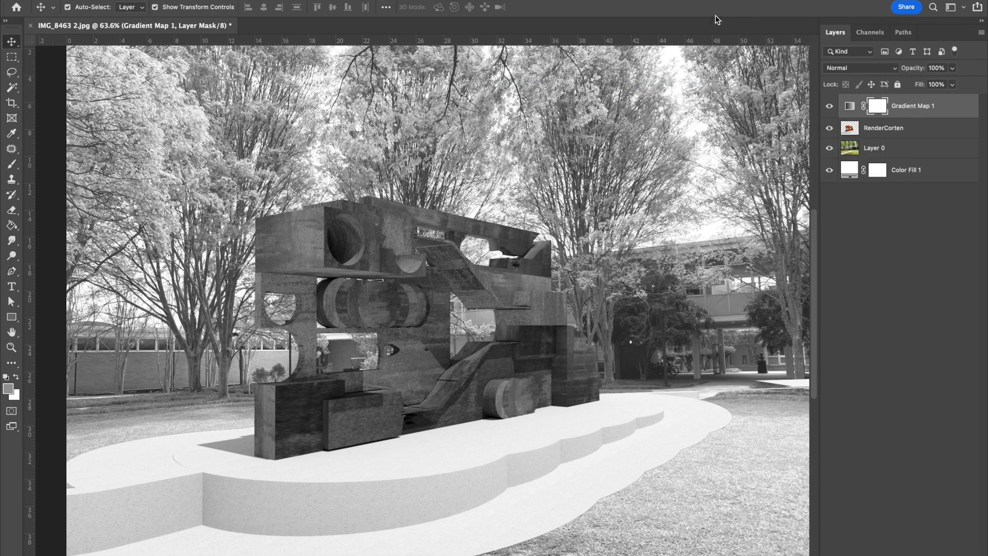
Step: Clip the Gradient Map 1 layer to the RenderCorten layer
right_click(912, 108)
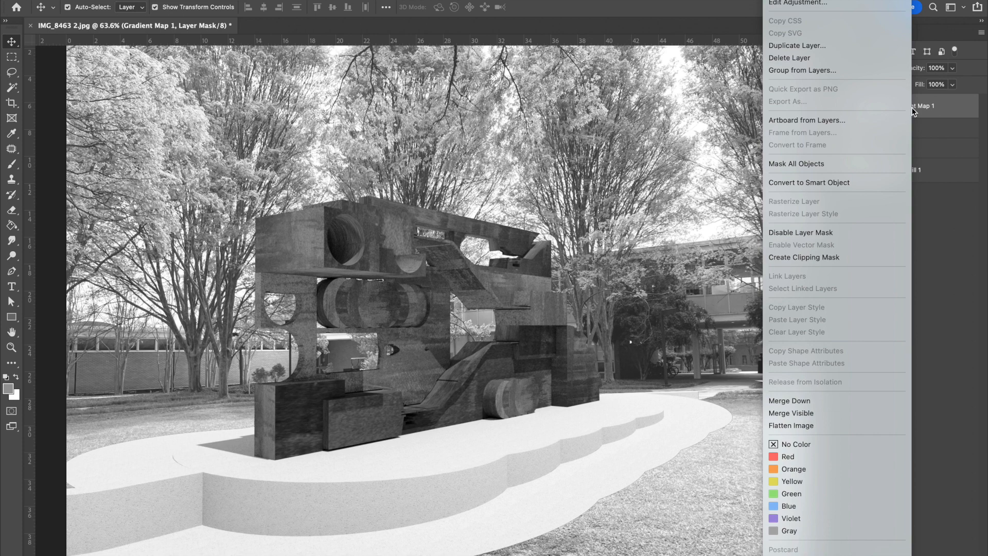
left_click(842, 257)
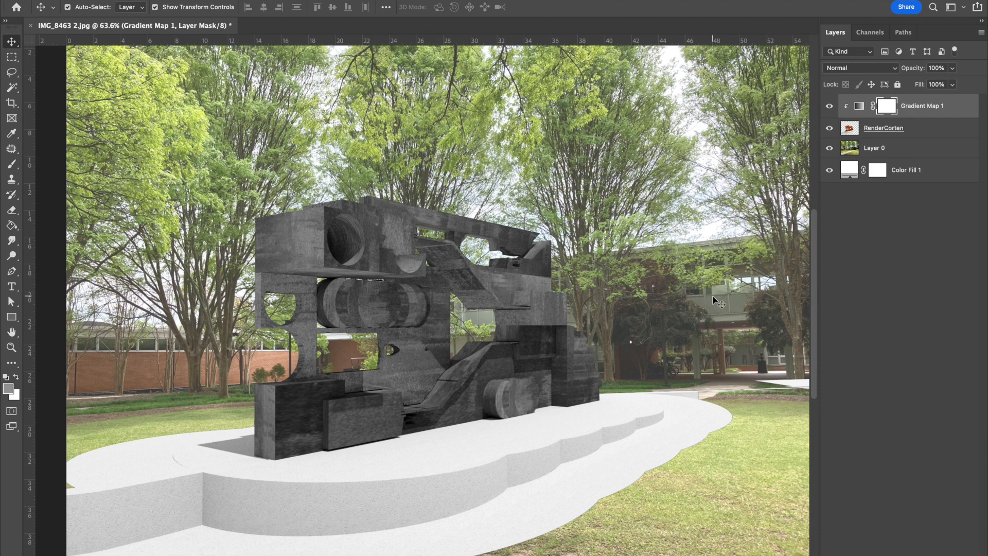
Step: Move the Gradient Map 1 layer unclipped between RenderCorten and Layer 0, and reopen its adjustment properties
mouse_move(934, 110)
left_mouse_down()
mouse_move(913, 121)
mouse_move(917, 143)
left_mouse_up()
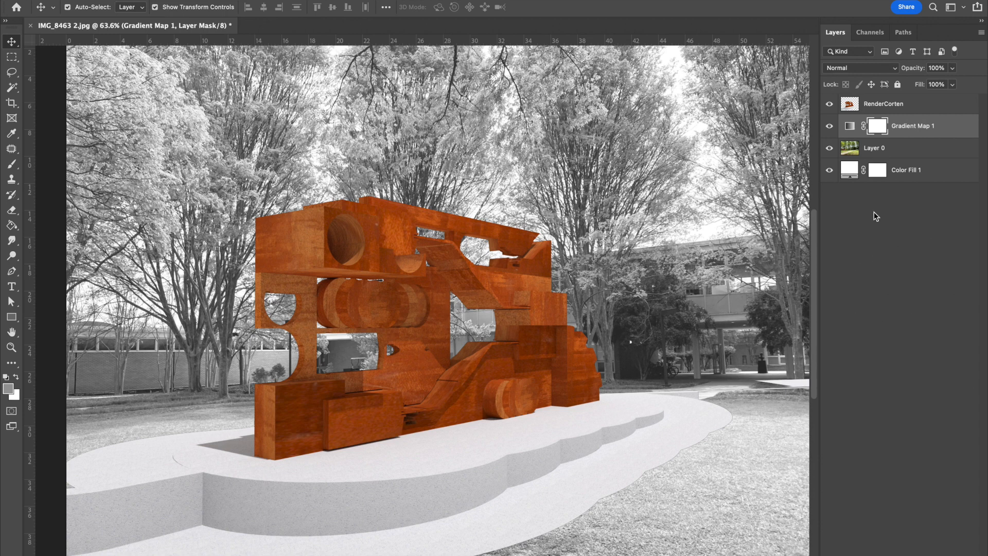
double_click(911, 126)
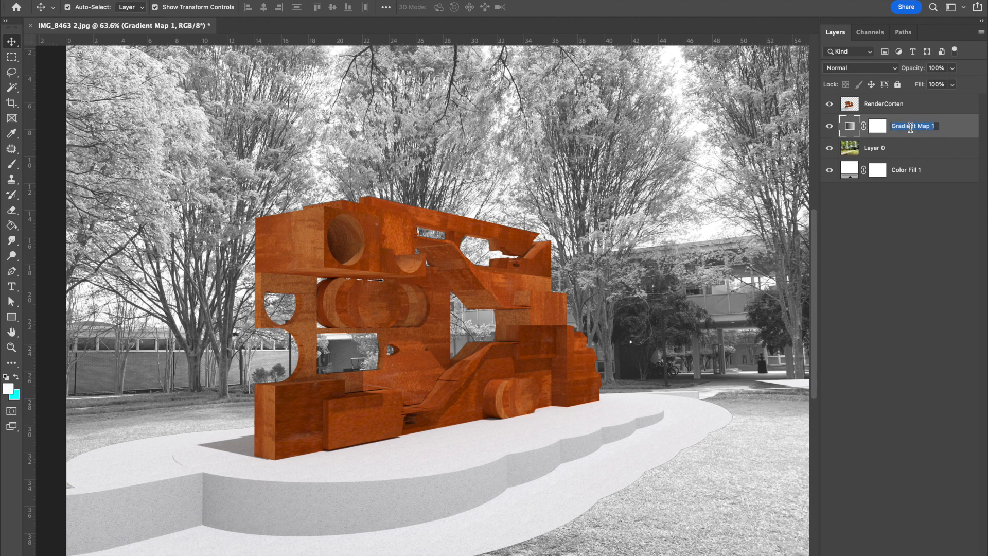
double_click(849, 128)
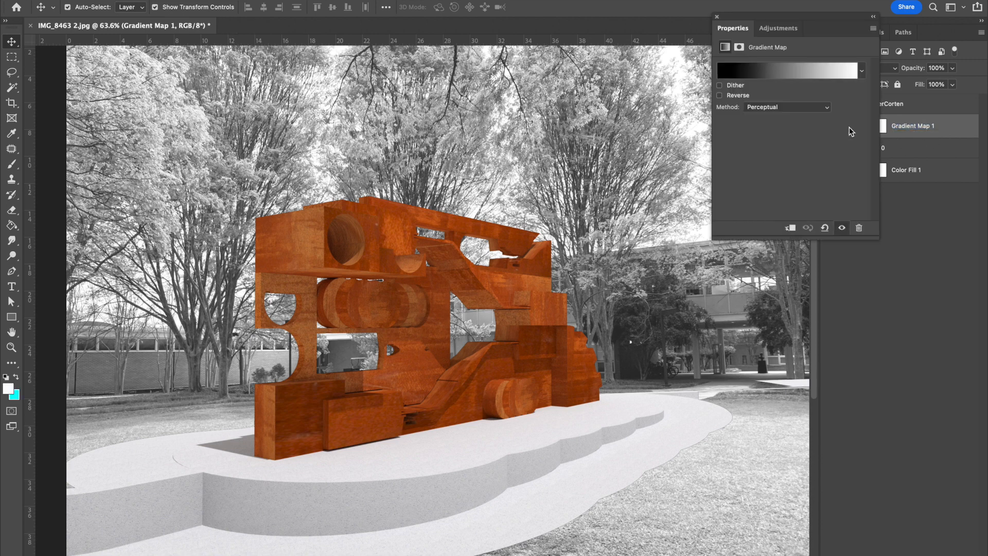
Step: Recolour the black stop of Gradient Map 1 to pink ff6699, apply the gradient and close the adjustment's properties
left_click(761, 76)
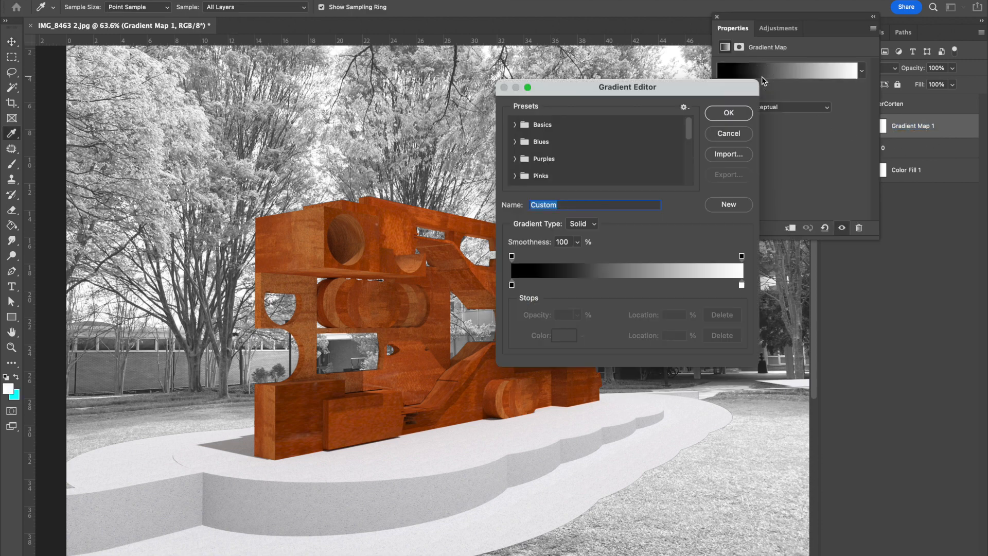
double_click(511, 285)
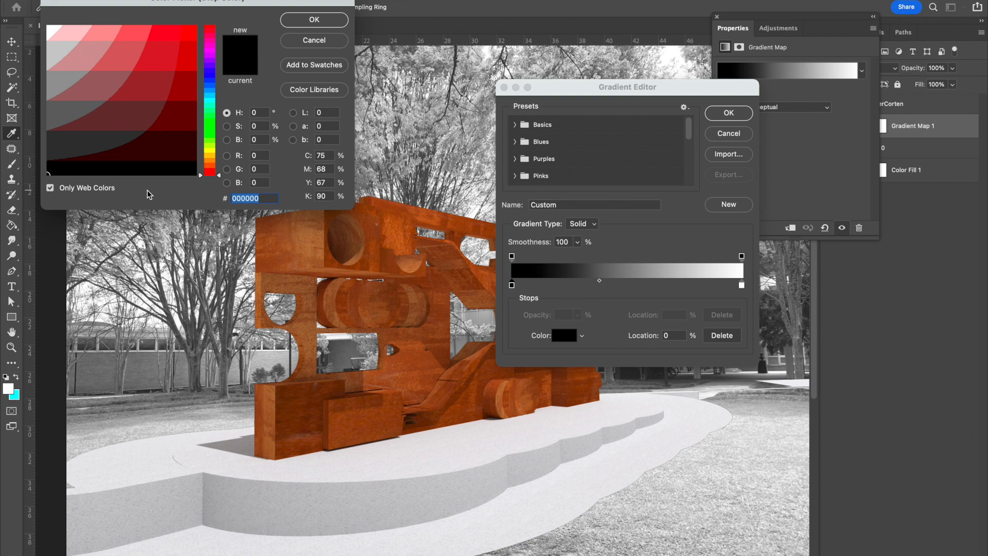
type("ff6699")
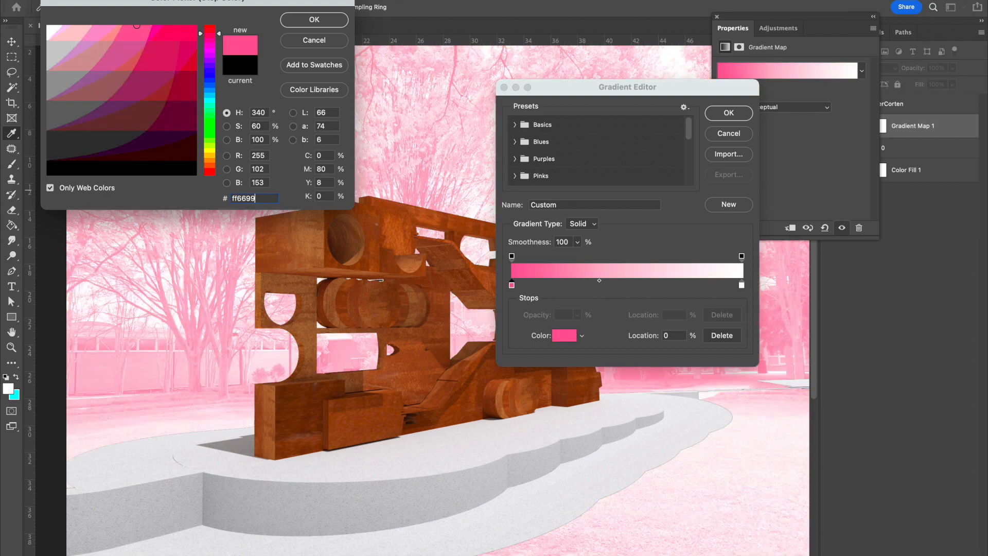
left_click(314, 20)
left_click_drag(601, 83, 475, 132)
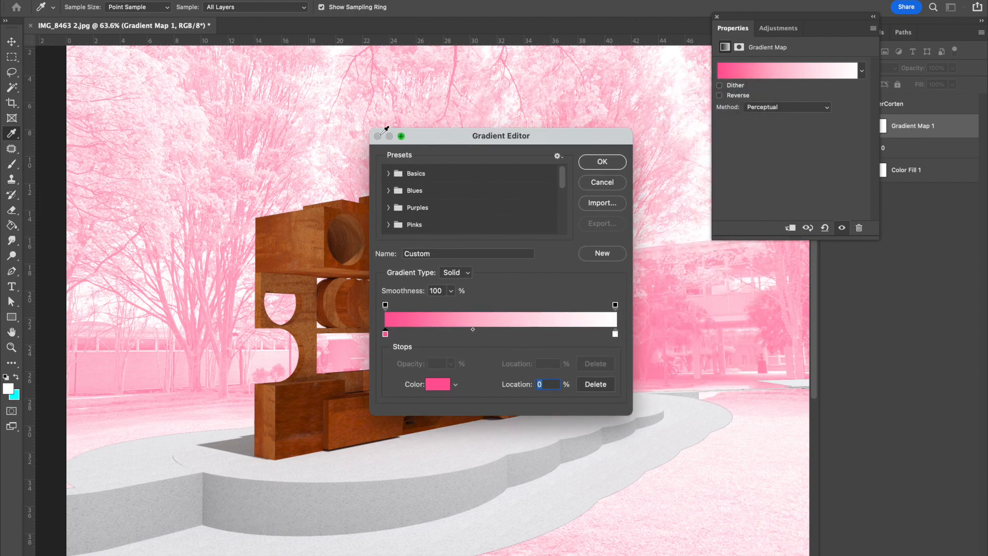
left_click_drag(427, 130, 133, 35)
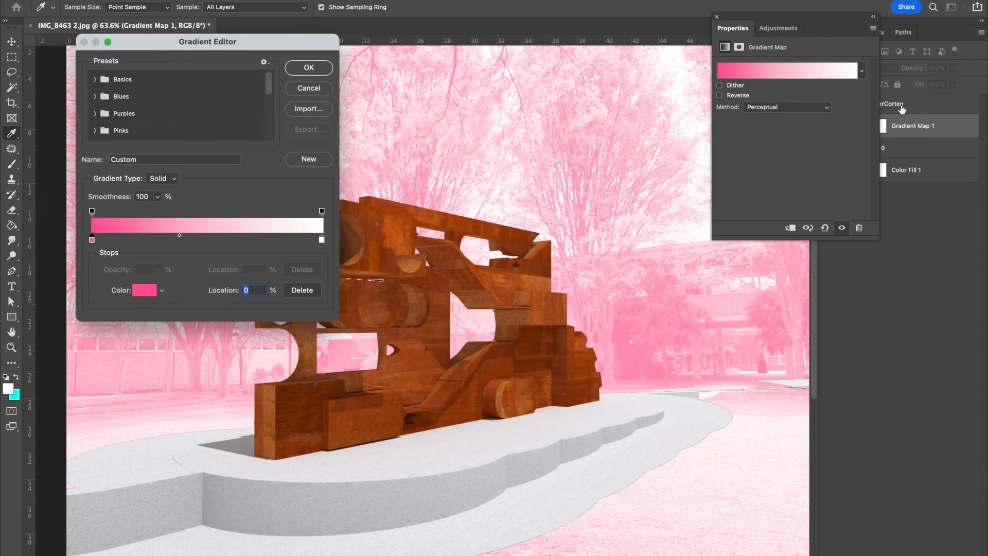
left_click_drag(842, 23, 746, 28)
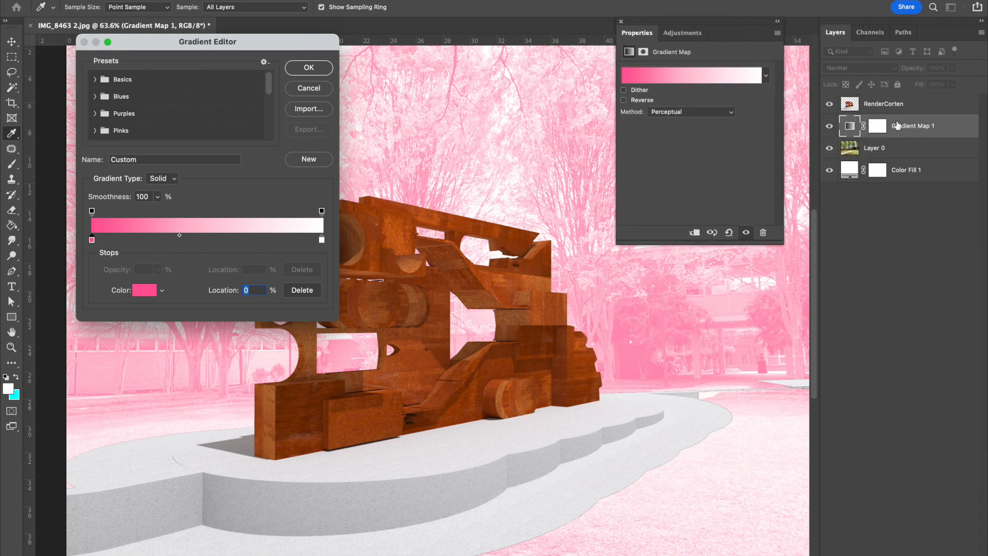
left_click(293, 67)
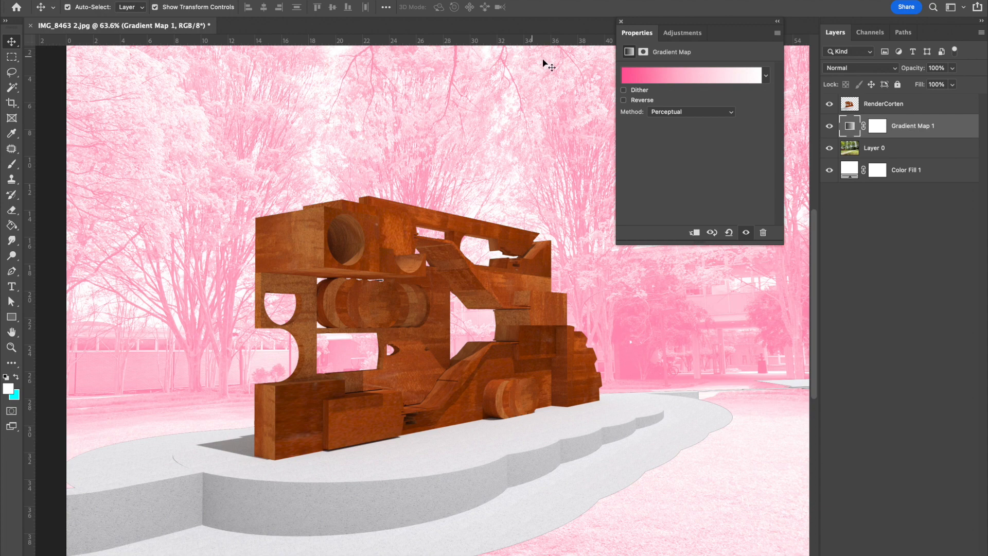
left_click(621, 22)
Step: Move the Gradient Map 1 layer above the RenderCorten layer
left_click_drag(912, 122, 913, 106)
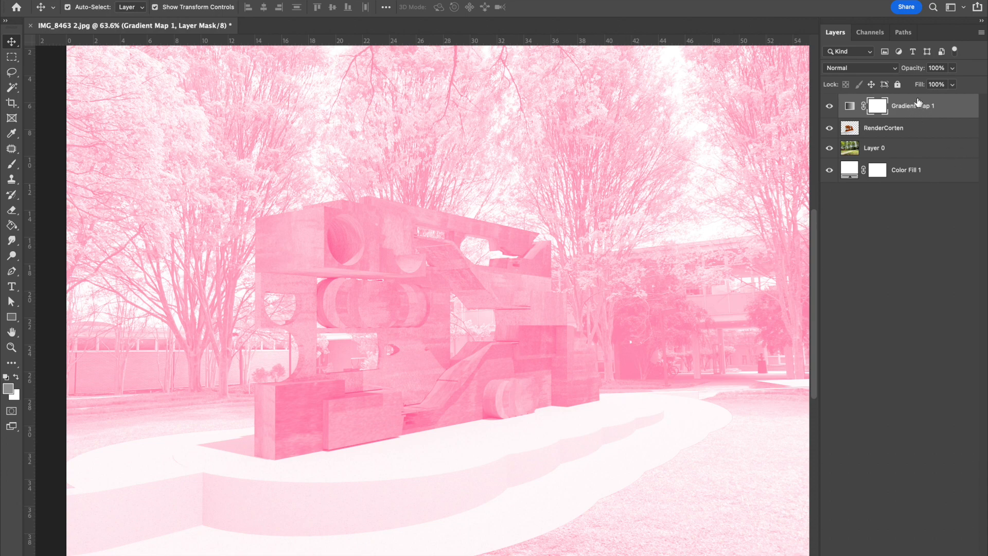
left_click(912, 109)
double_click(911, 107)
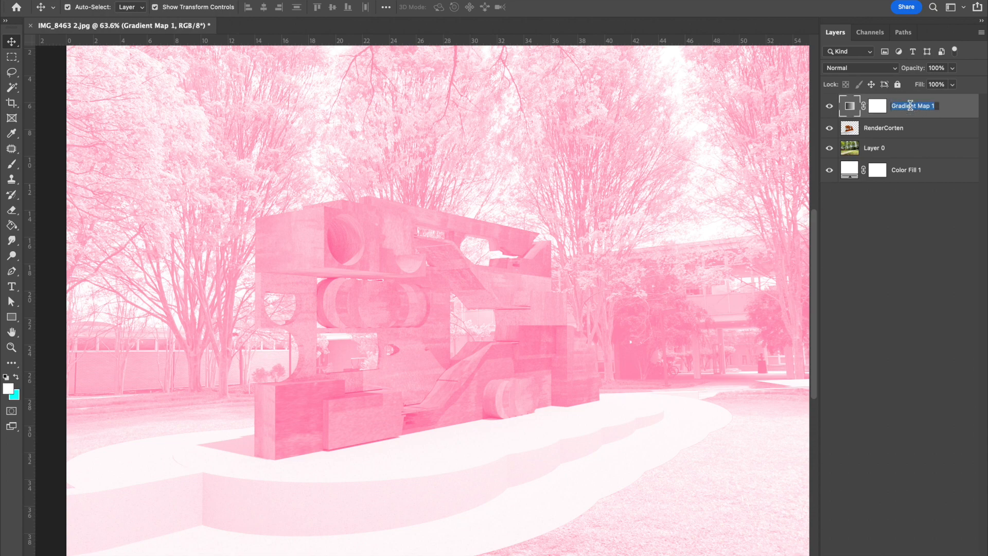
double_click(849, 107)
left_click(663, 79)
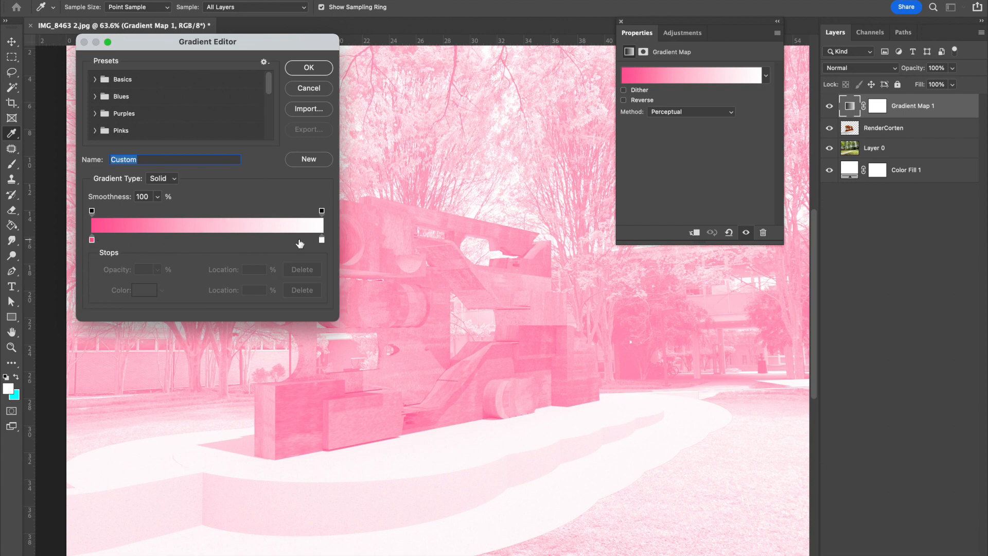
left_click_drag(322, 239, 259, 241)
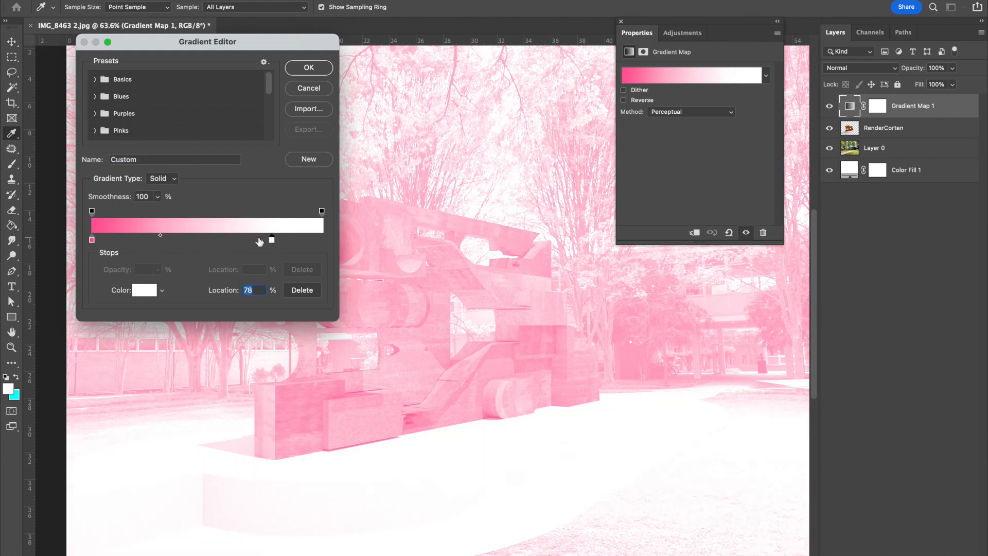
left_click_drag(160, 237, 208, 220)
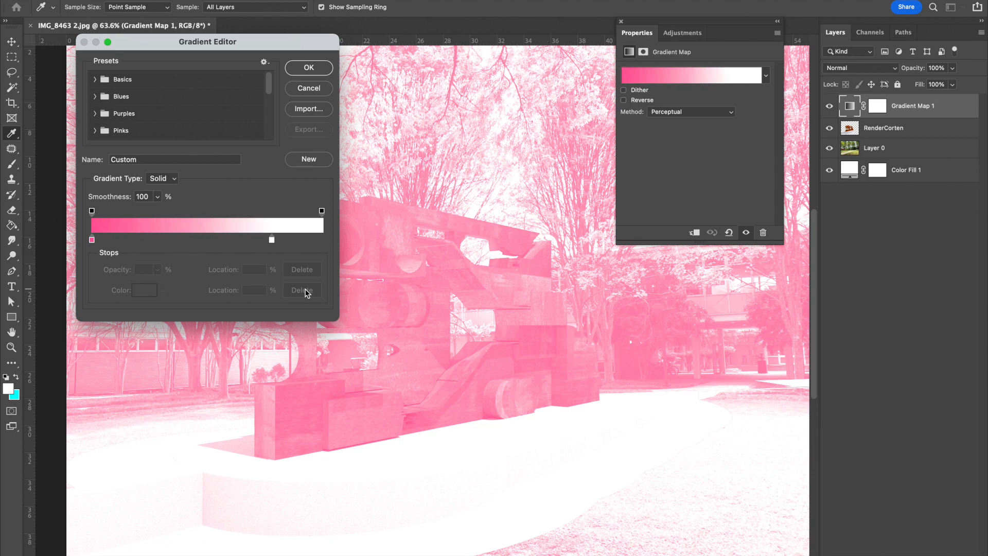
left_click(309, 89)
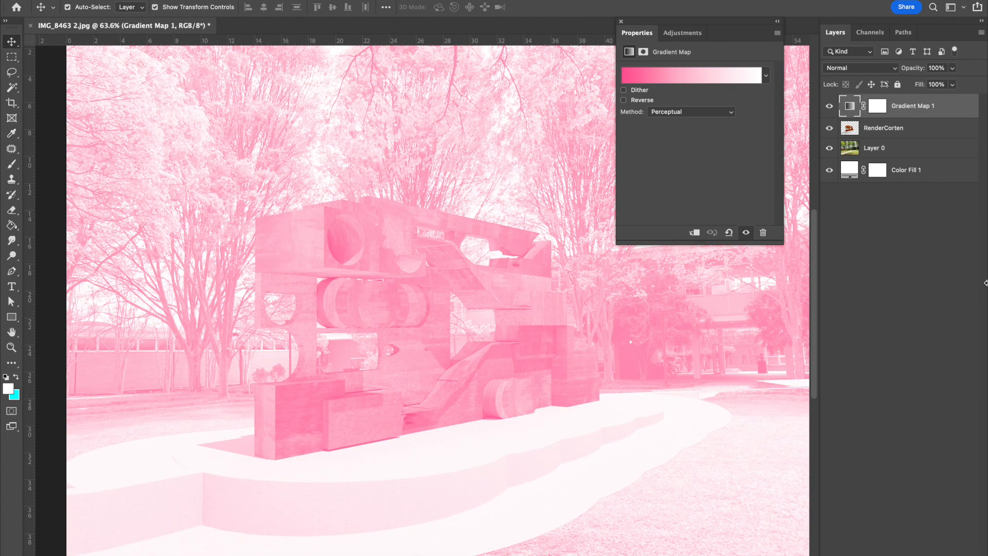
left_click(622, 21)
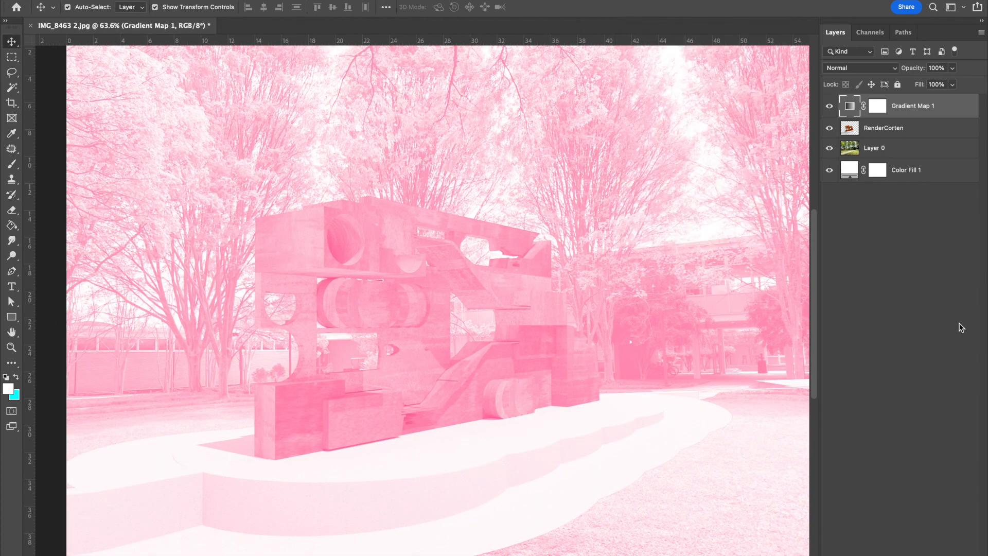
Step: Clip the pink Gradient Map 1 to the RenderCorten layer with a clipping mask and deselect the layers
right_click(909, 110)
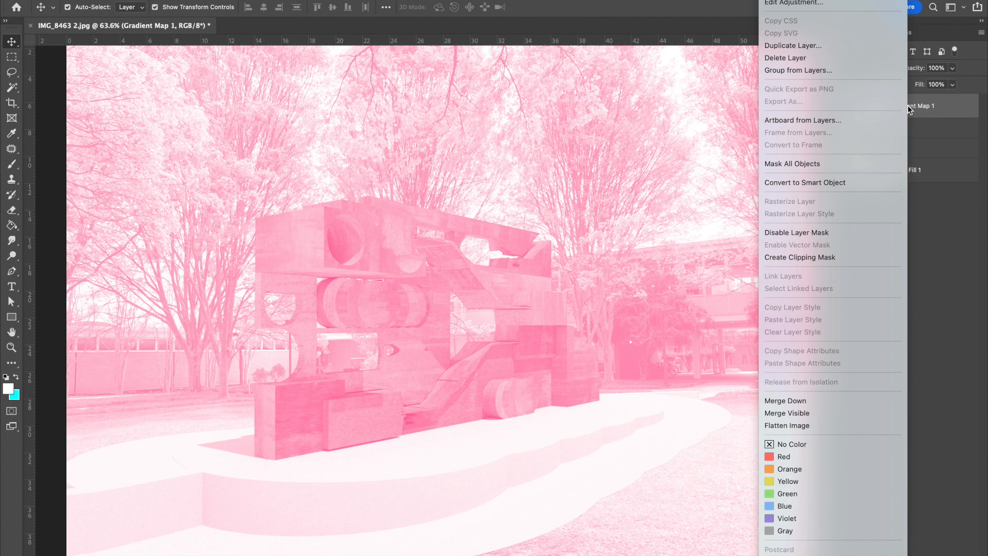
left_click(839, 258)
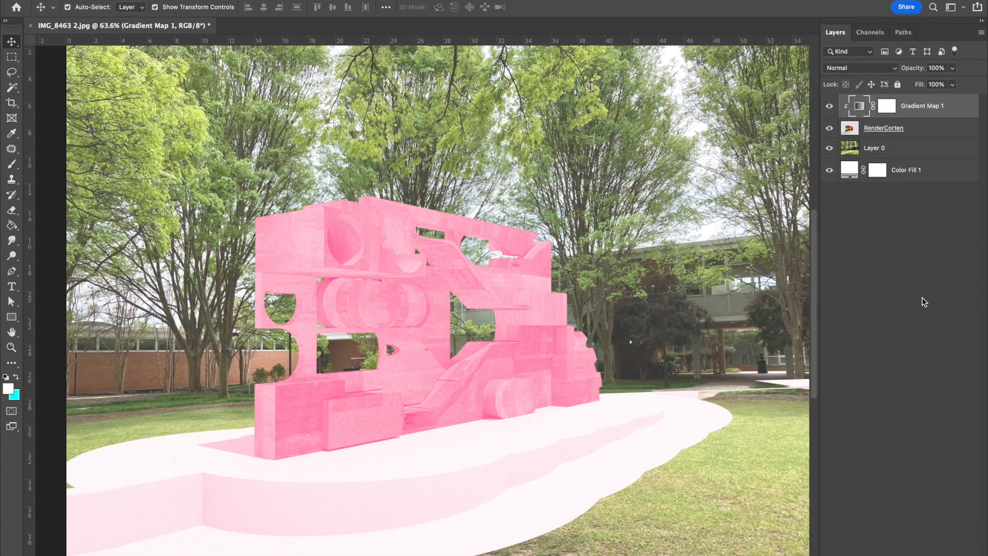
left_click(926, 303)
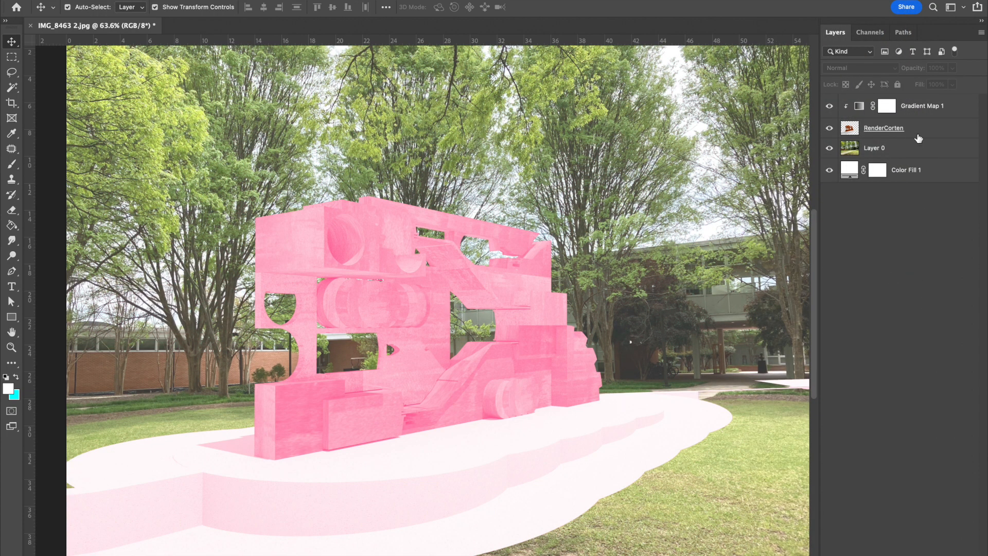
Step: Add a second Gradient Map adjustment layer directly above the Layer 0 photo
left_click(928, 149)
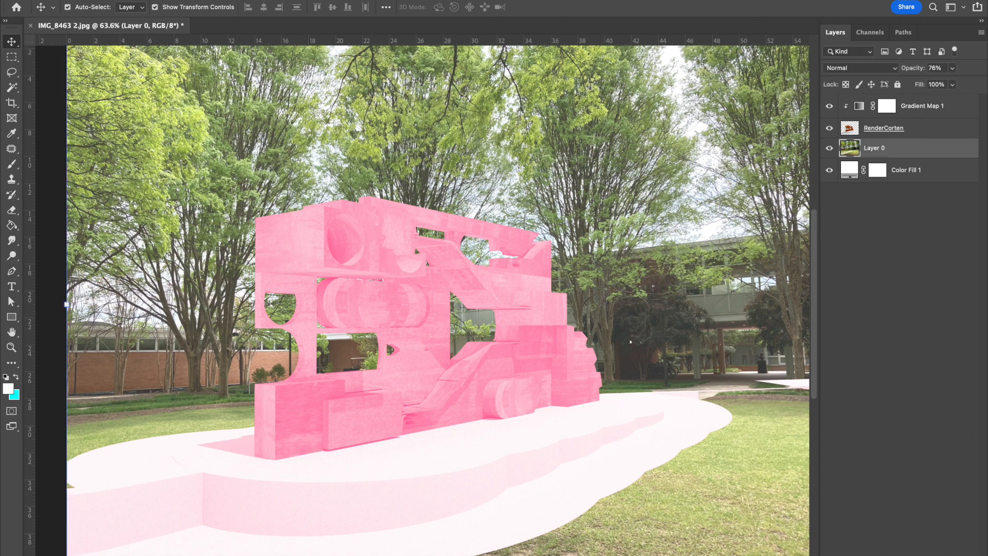
left_click(906, 554)
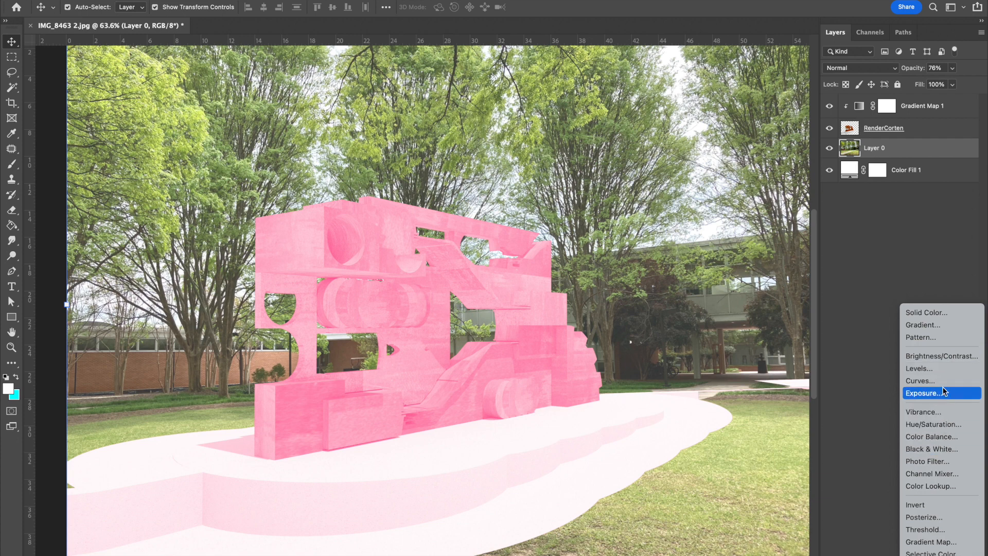
left_click(930, 542)
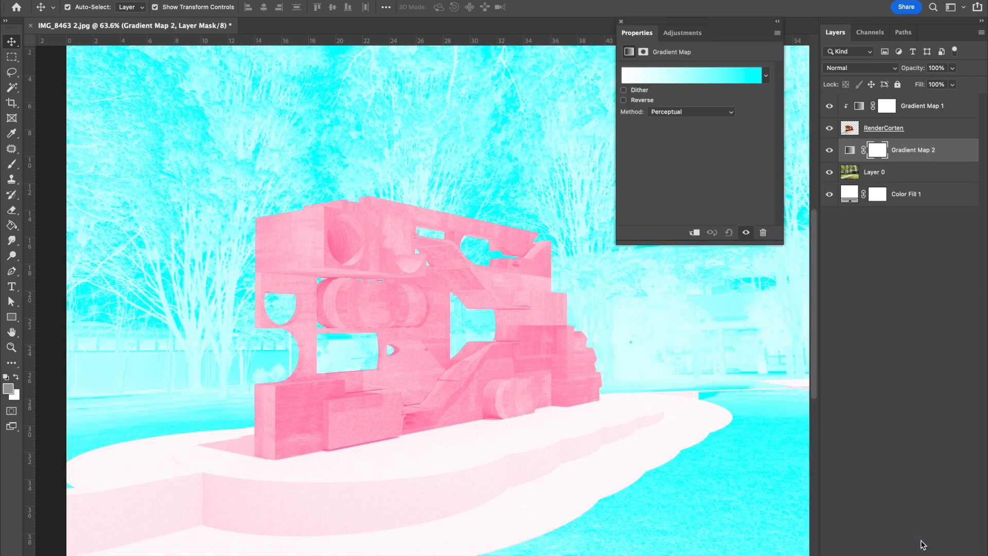
Step: Recolour the new map's cyan stop to black 000000 and swap the stops so black sits at 0% and white at 100%
left_click(705, 79)
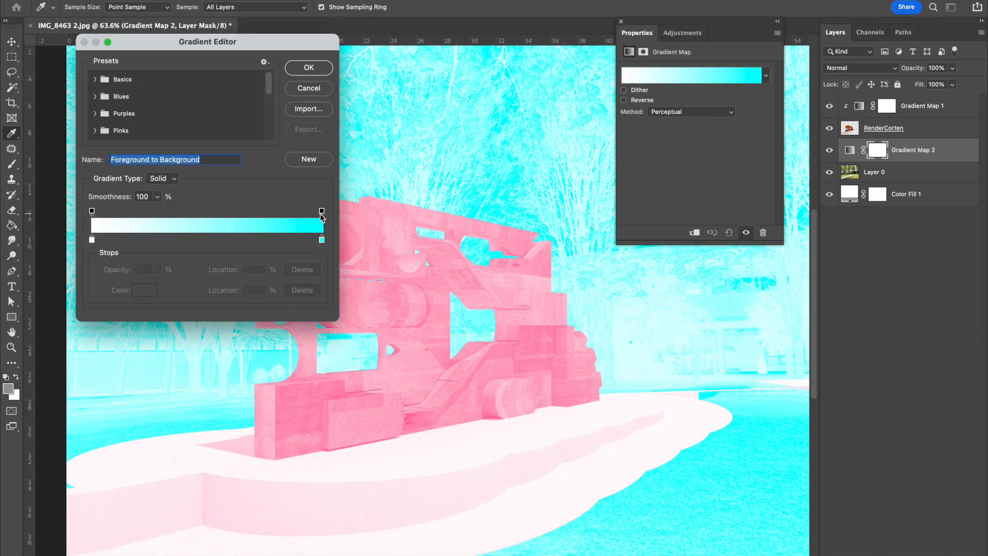
double_click(321, 239)
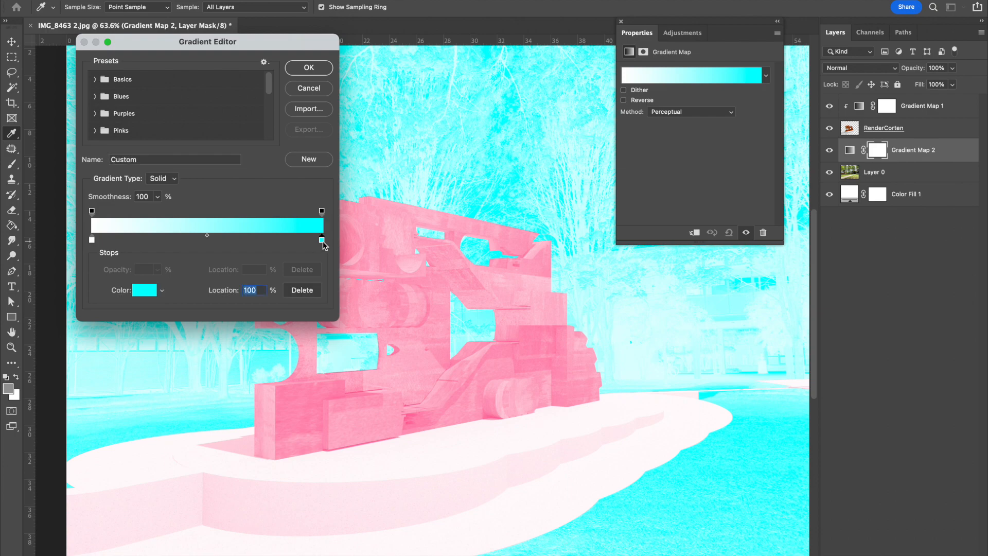
left_click(138, 165)
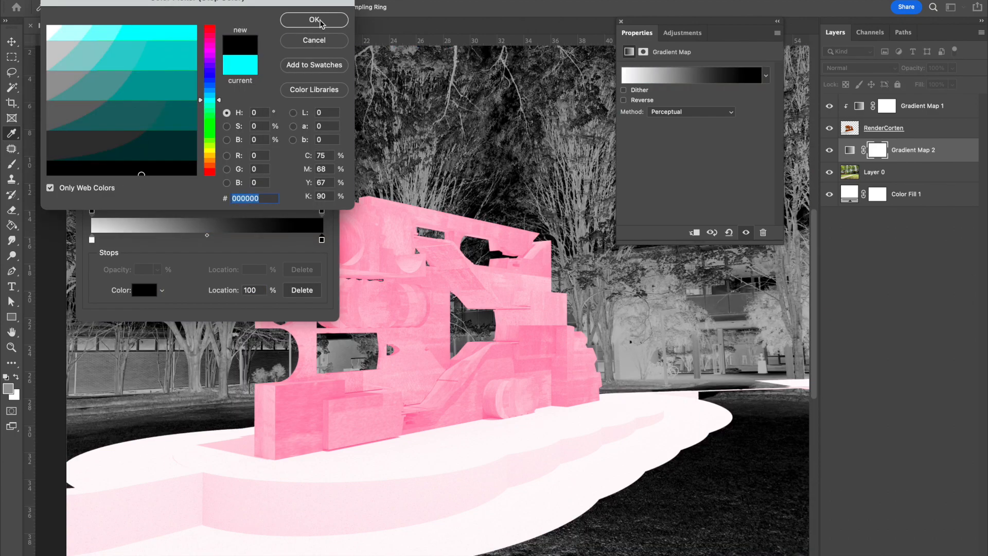
left_click(315, 20)
left_click_drag(92, 240, 264, 239)
left_click_drag(323, 241, 90, 238)
left_click_drag(263, 239, 333, 243)
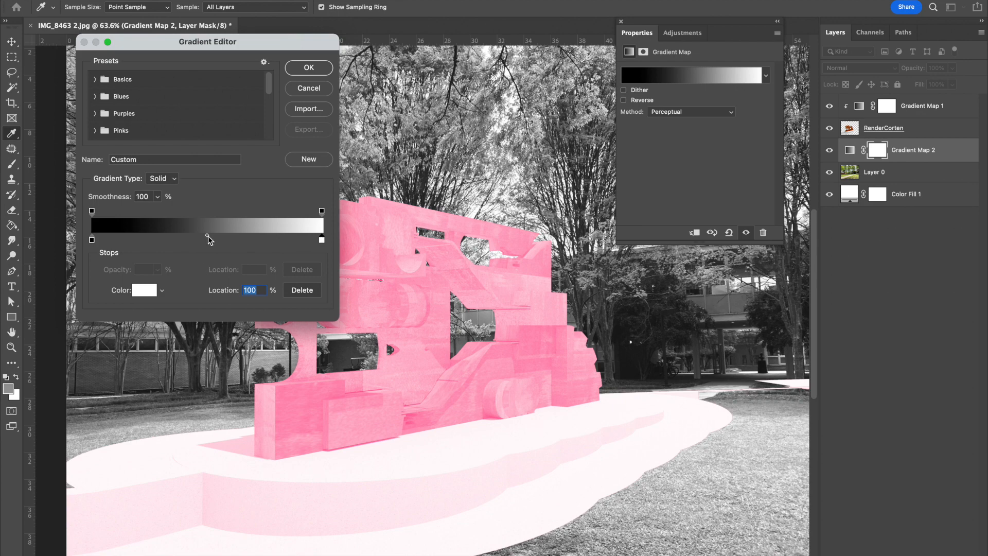
Step: Set the white stop's location to 80% and the gradient's midpoint to 43%, and apply the photo's gradient
left_click(206, 238)
left_click_drag(206, 238, 196, 216)
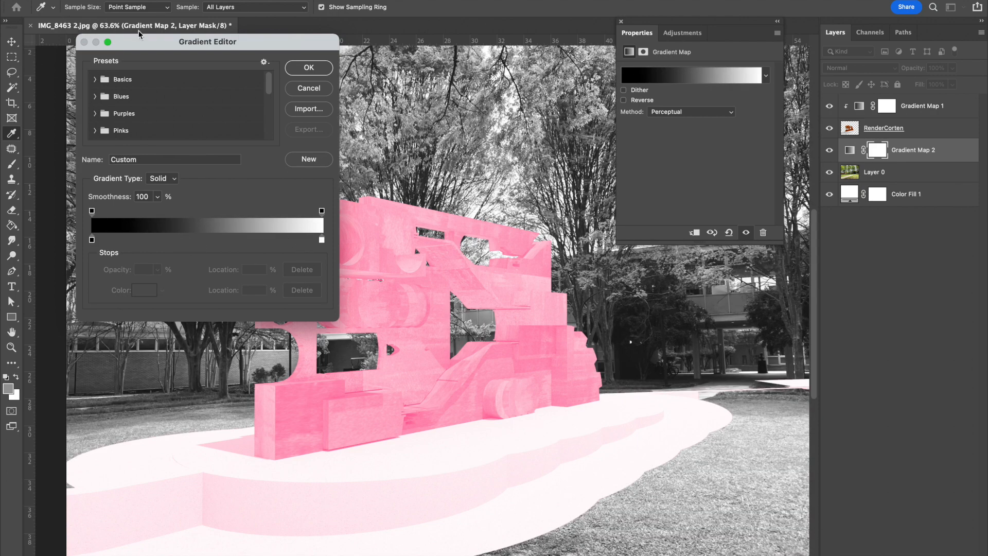
left_click_drag(324, 241, 279, 241)
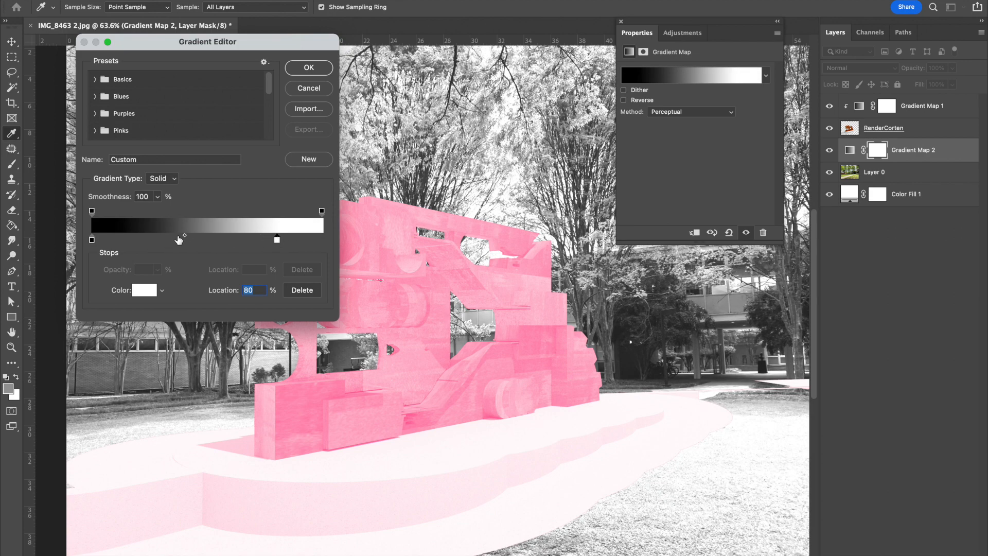
mouse_move(184, 236)
left_mouse_down()
mouse_move(213, 238)
mouse_move(158, 236)
mouse_move(171, 236)
left_mouse_up()
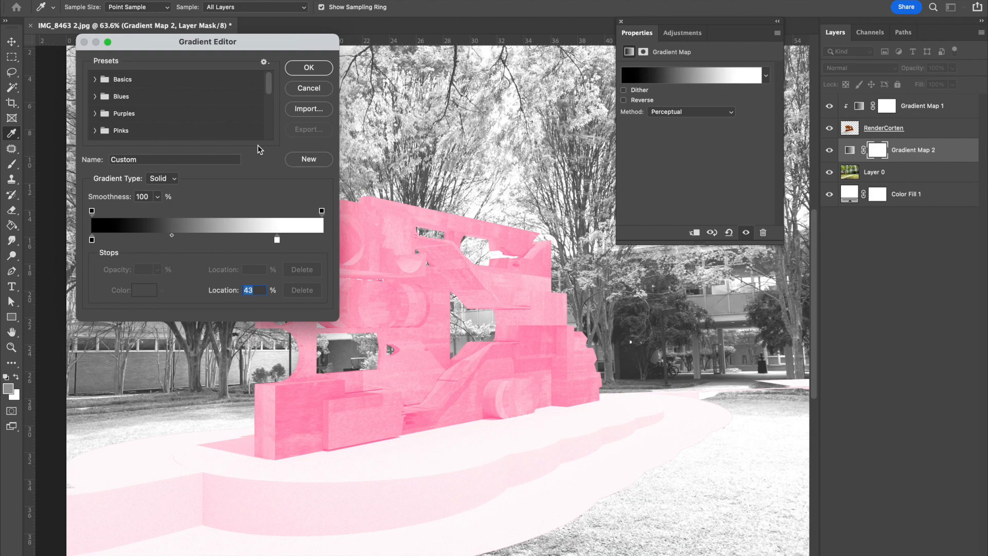
left_click(309, 68)
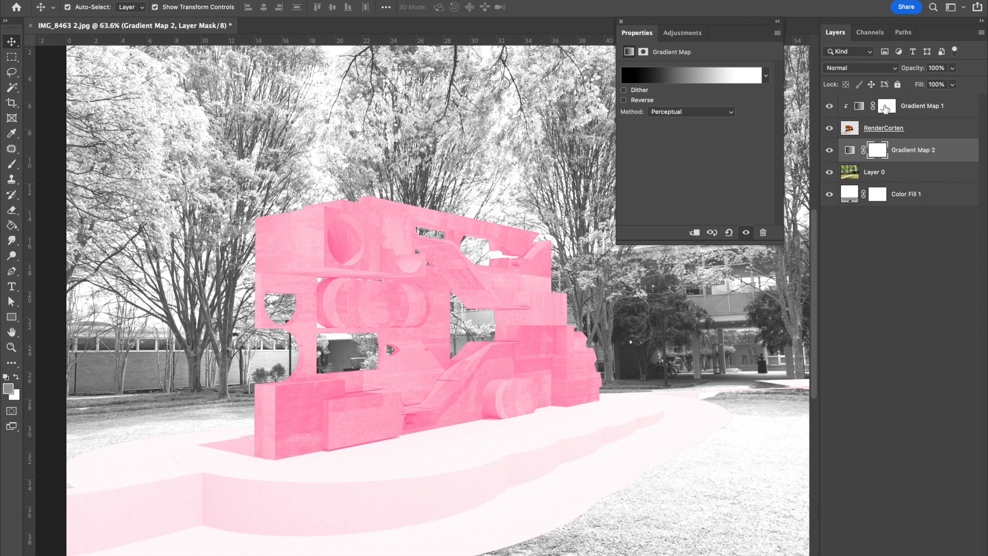
Step: Reopen the pink gradient of Gradient Map 1, shift its midpoint to 30% and apply it
left_click(860, 107)
left_click(860, 107)
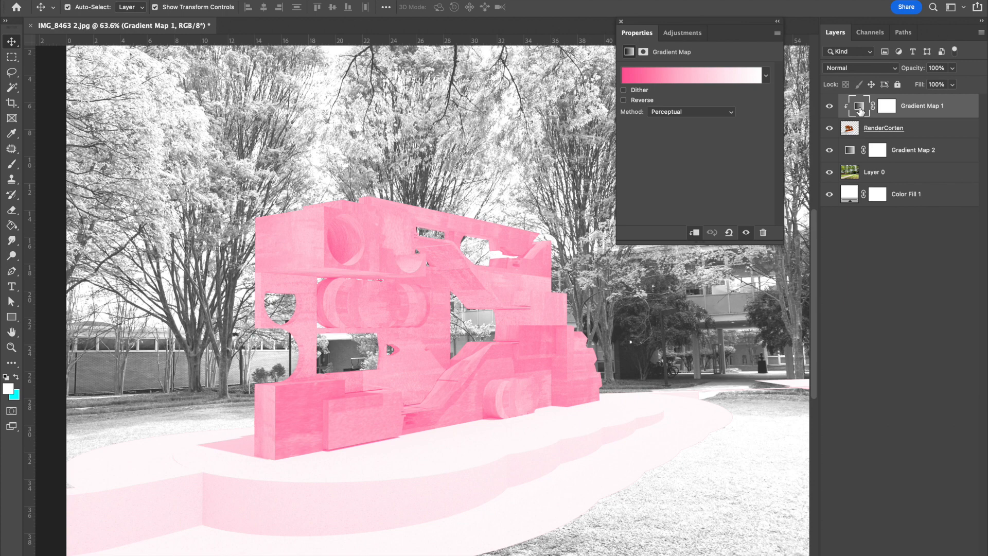
left_click(713, 75)
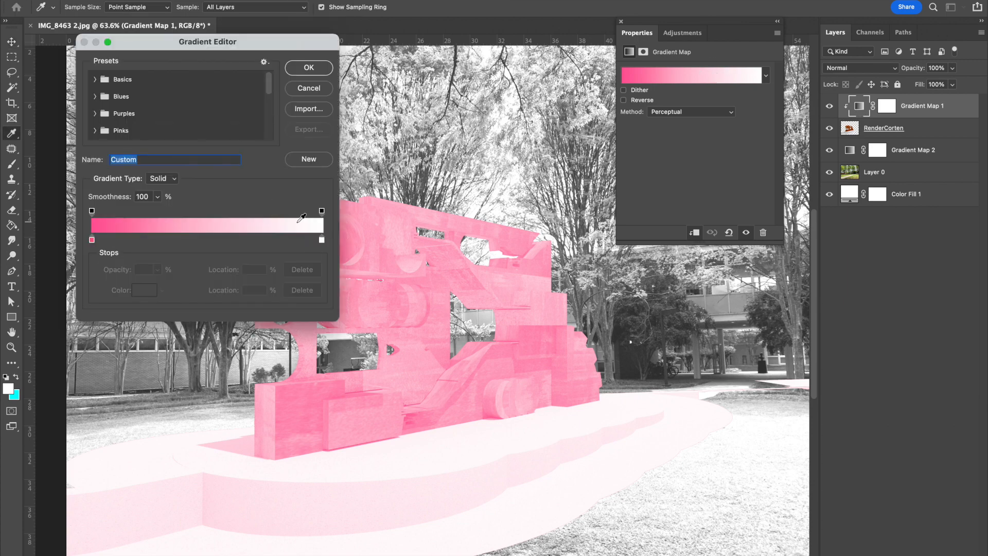
left_click(323, 241)
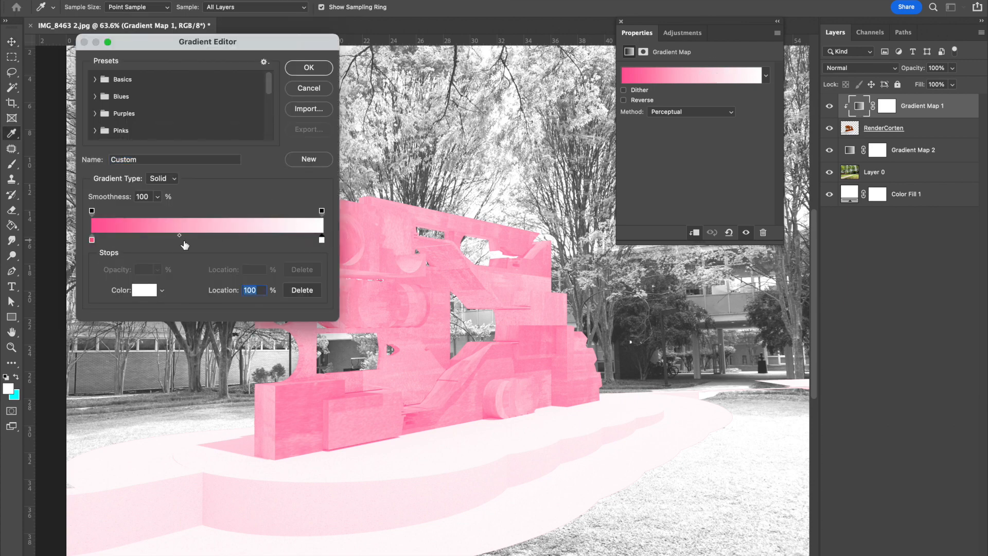
left_click_drag(180, 237, 187, 214)
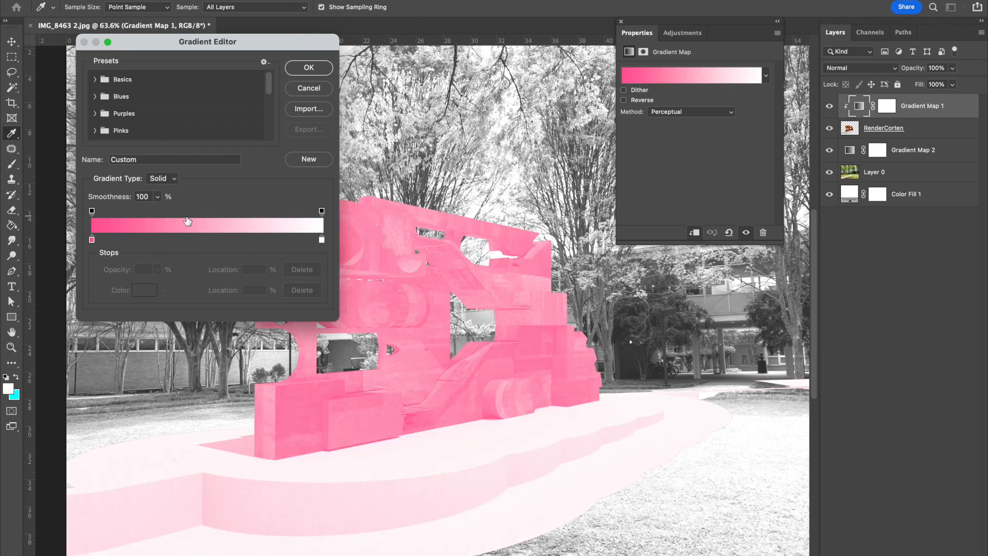
left_click(322, 240)
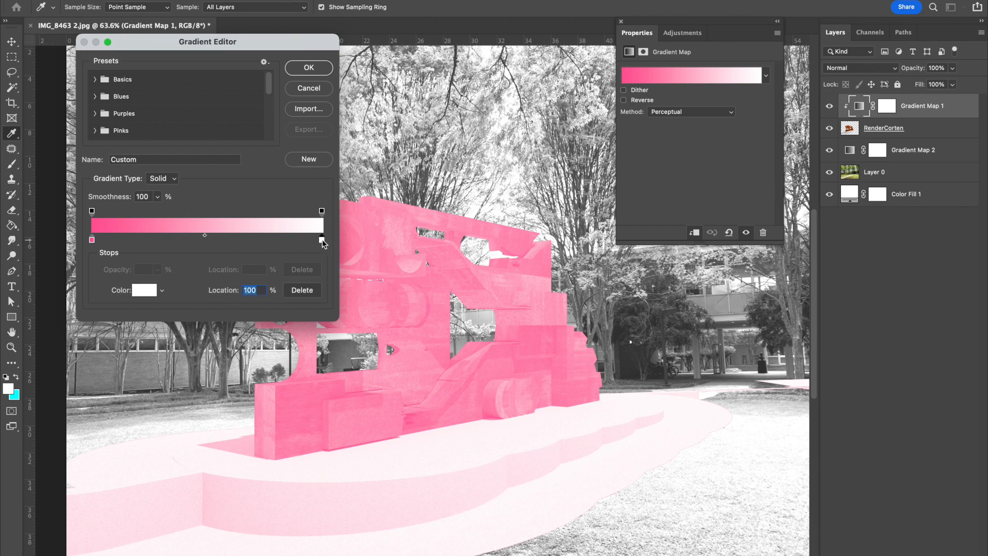
left_click_drag(205, 238, 164, 240)
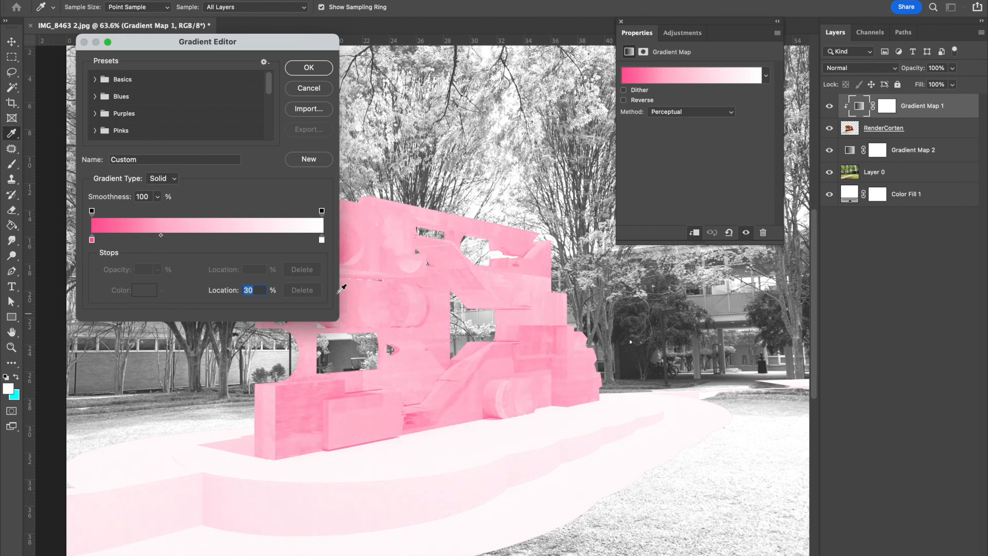
left_click(313, 70)
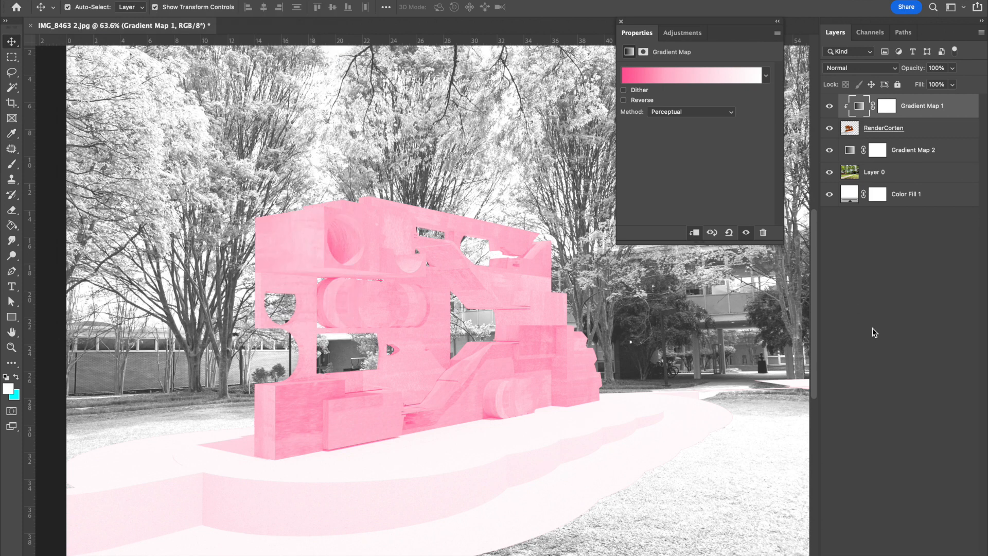
Step: Add a Brightness/Contrast adjustment layer directly above the RenderCorten layer, beneath Gradient Map 1
left_click(945, 286)
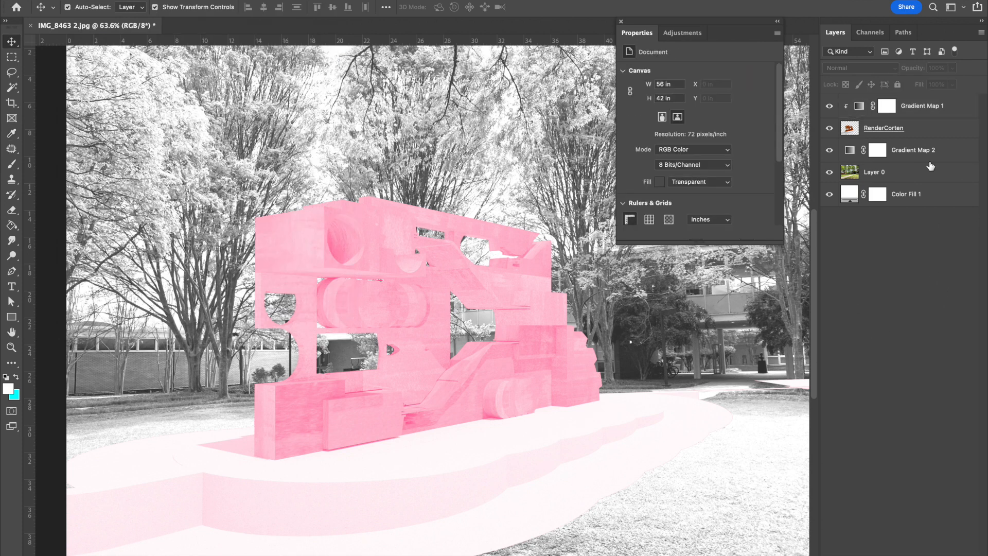
left_click(933, 111)
left_click(923, 132)
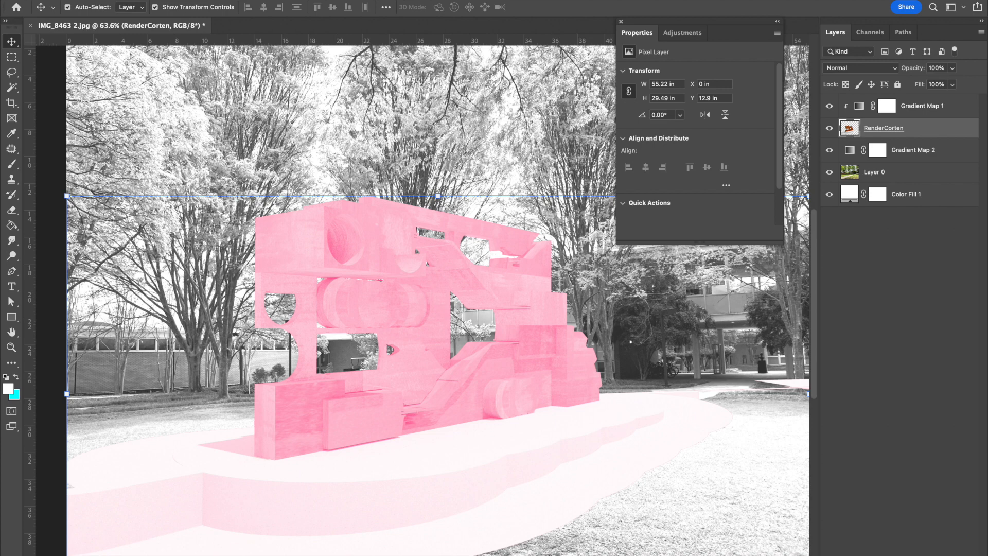
left_click(907, 555)
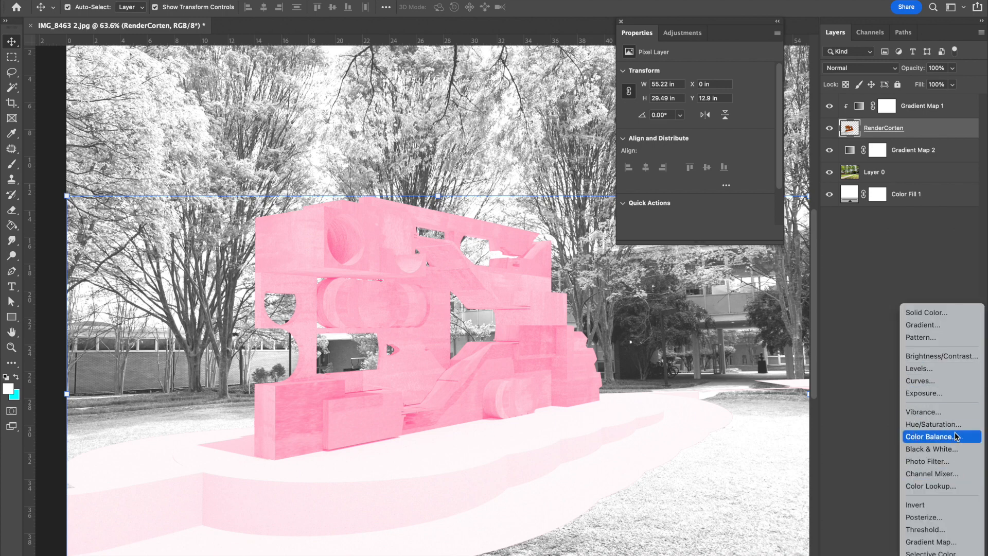
left_click(958, 362)
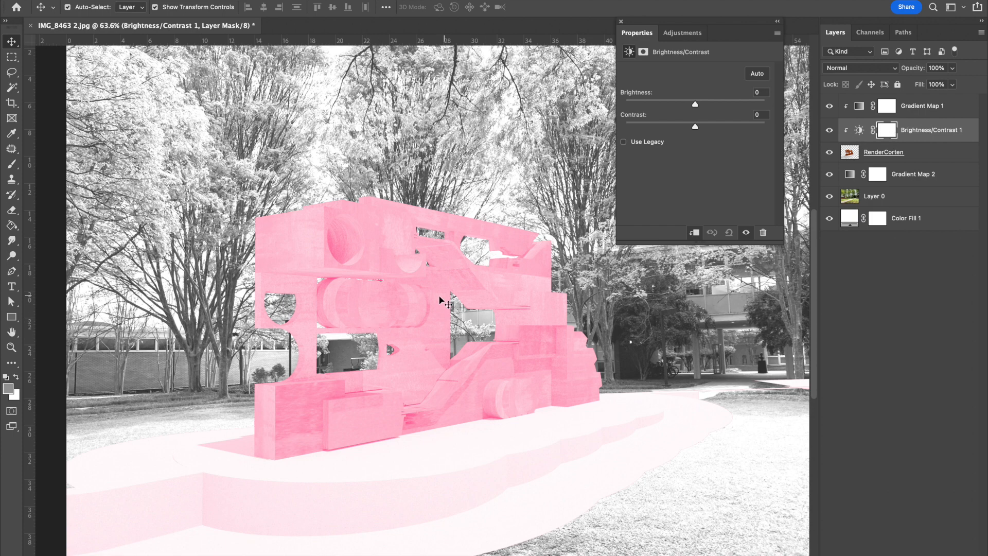
Step: Strengthen the wall's tonal contrast by setting Contrast to 87 and Brightness slightly below zero, and close the adjustment's settings
left_click_drag(696, 126, 679, 109)
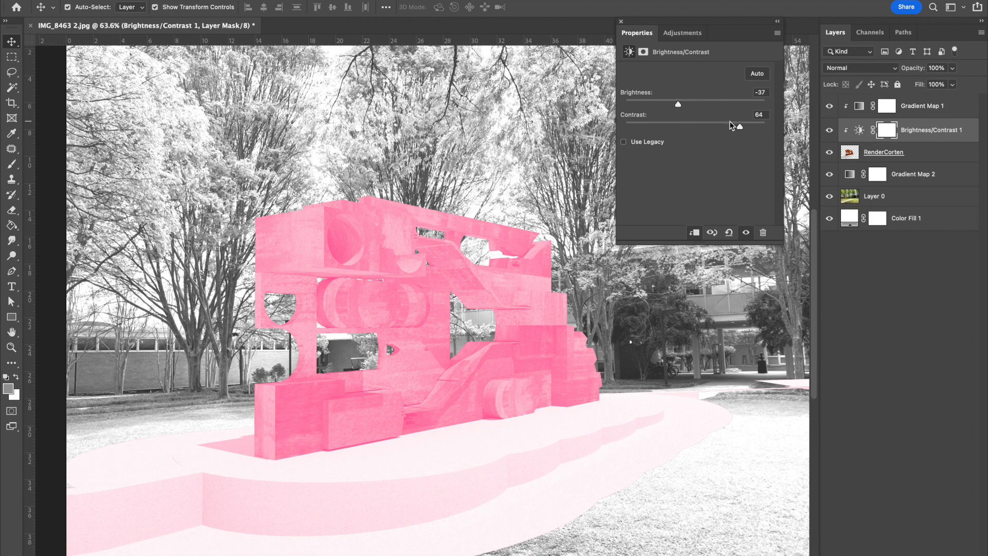
left_click_drag(742, 128, 660, 129)
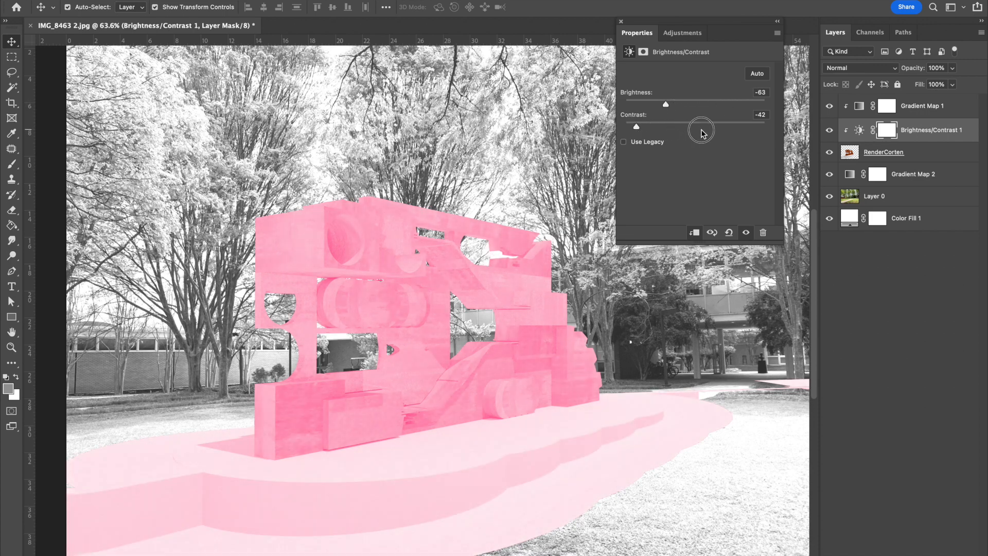
left_click_drag(637, 127, 758, 127)
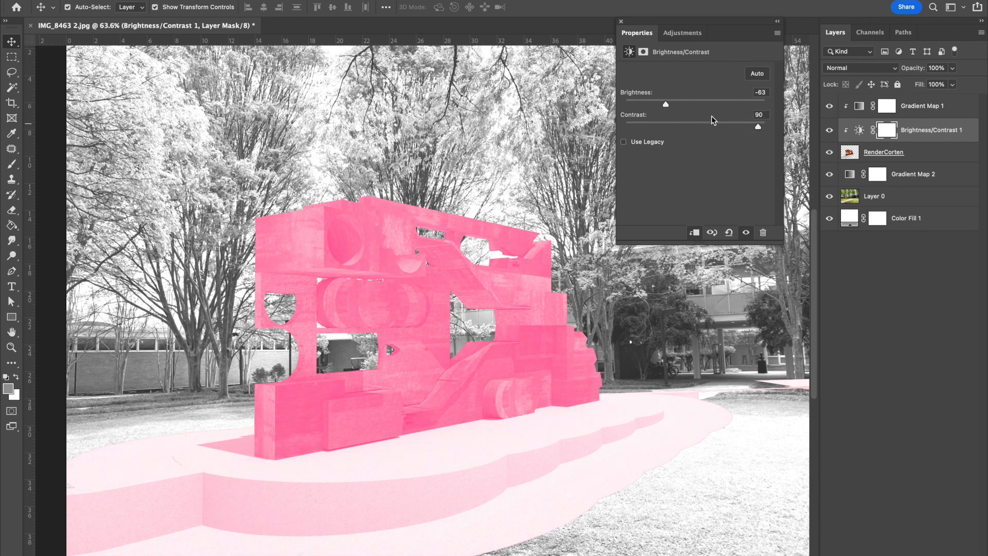
left_click_drag(668, 109, 692, 118)
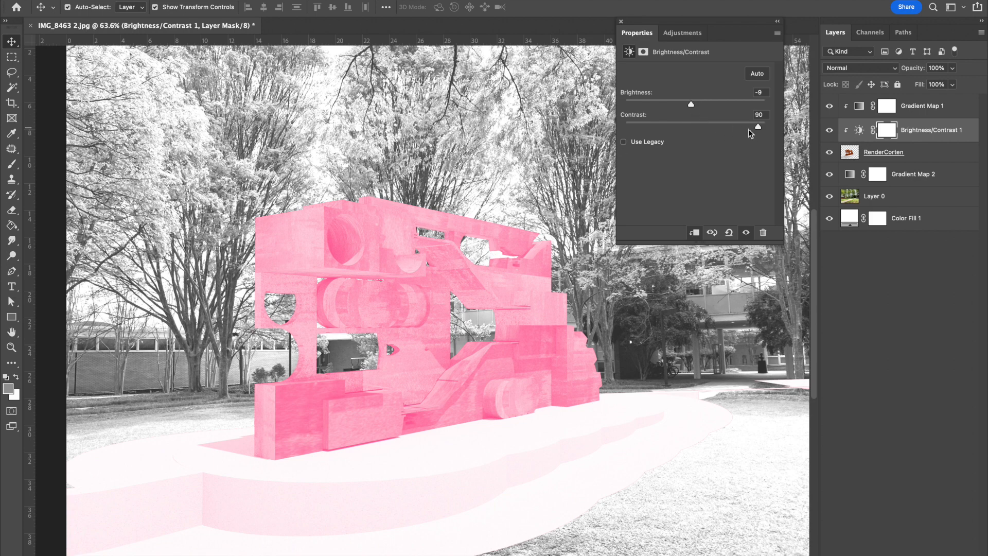
mouse_move(759, 129)
left_mouse_down()
mouse_move(636, 132)
mouse_move(758, 142)
left_mouse_up()
left_click_drag(692, 105, 687, 103)
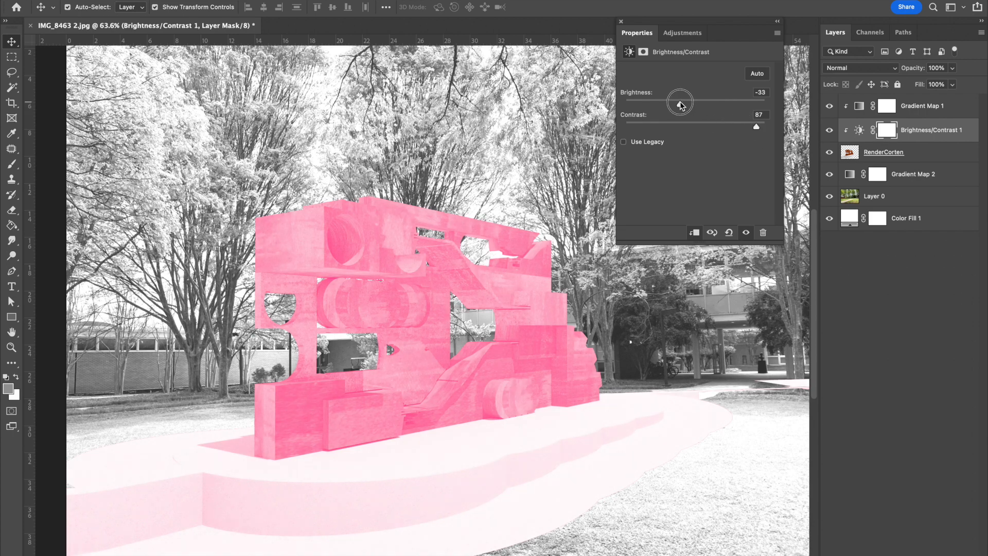
left_click(621, 21)
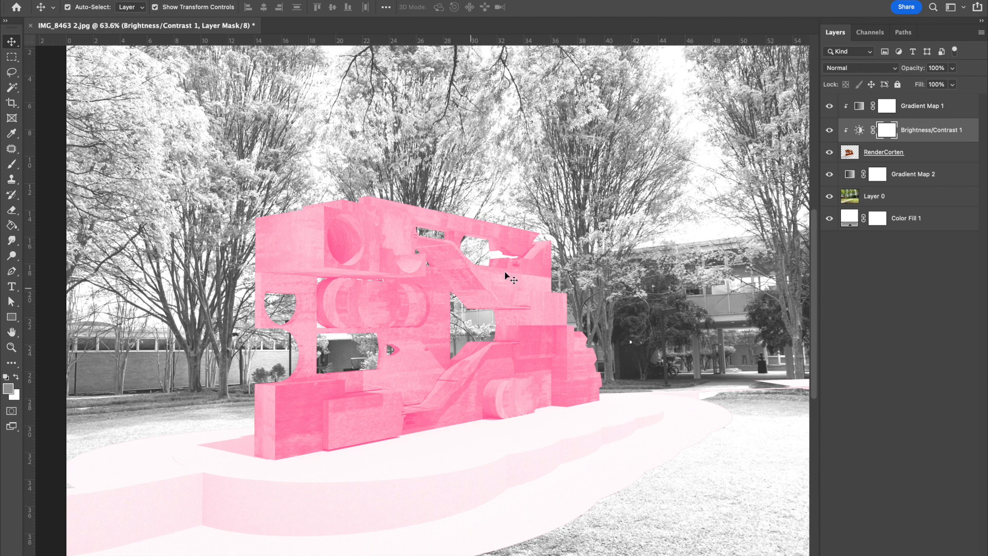
Step: Hide the Gradient Map 1 and Brightness/Contrast 1 layers to show the wall render in its original colours
left_click(829, 106)
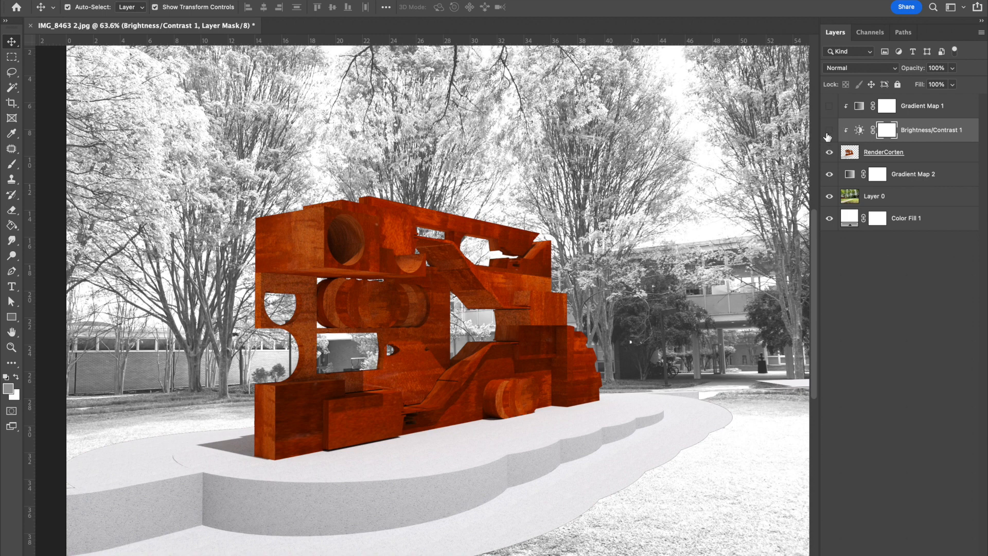
left_click(829, 131)
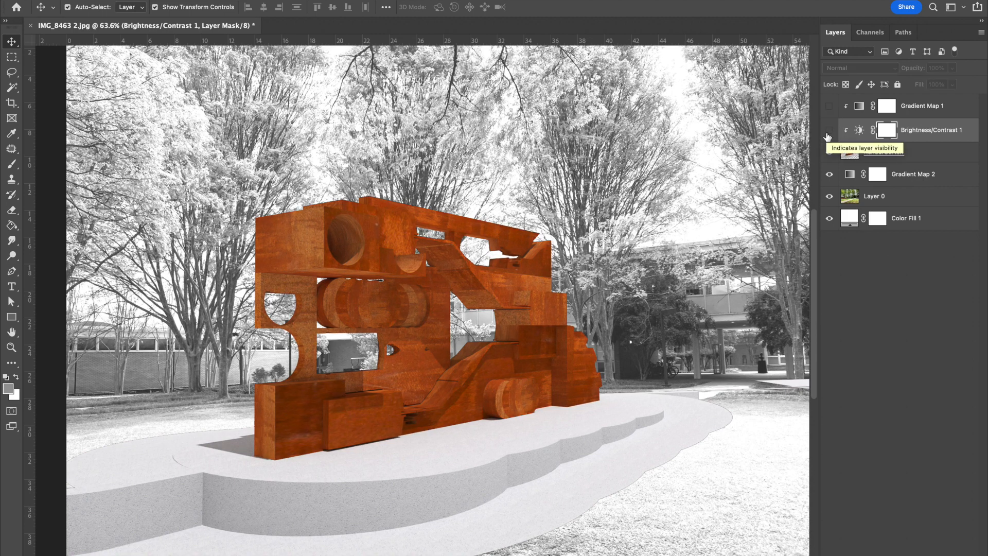